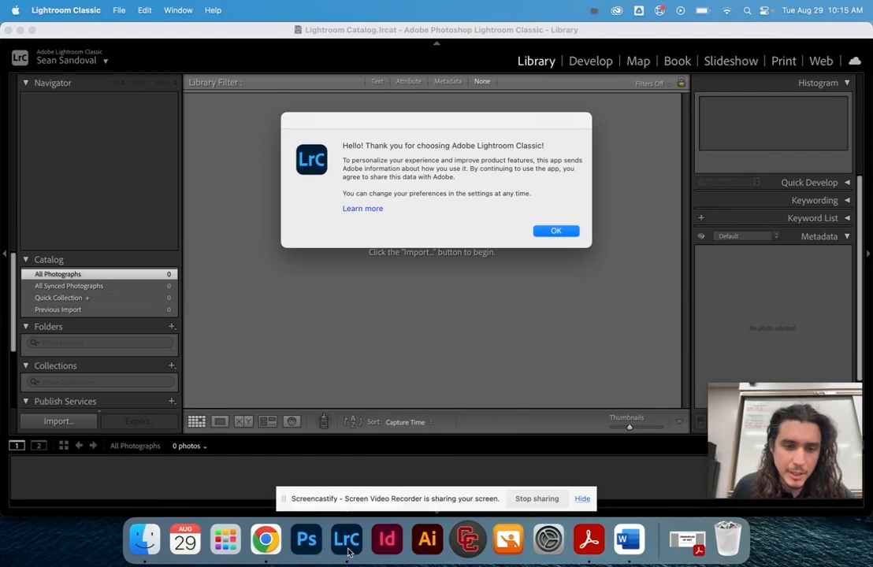
- Browse the installed Adobe applications in Launchpad's Adobe folder, then return to Lightroom Classic
left_click(225, 539)
left_click(342, 261)
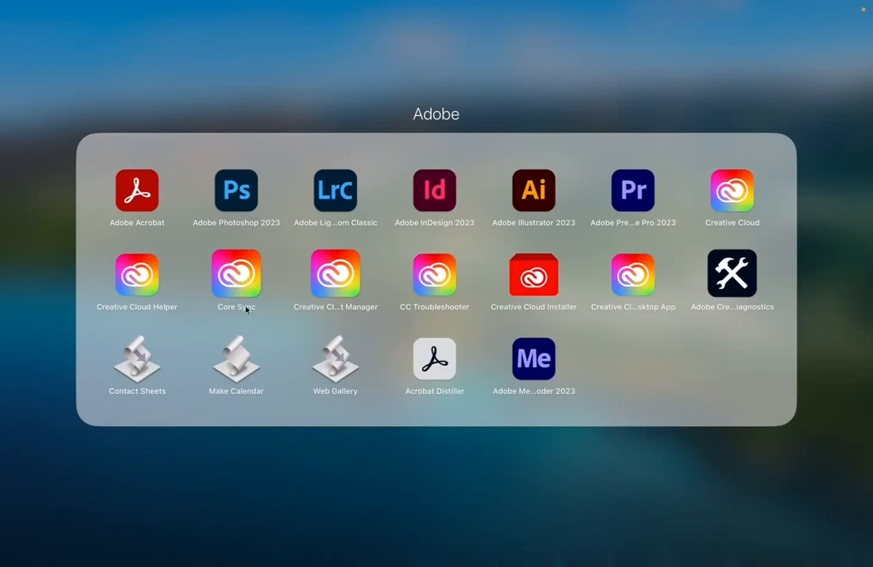
left_click(438, 466)
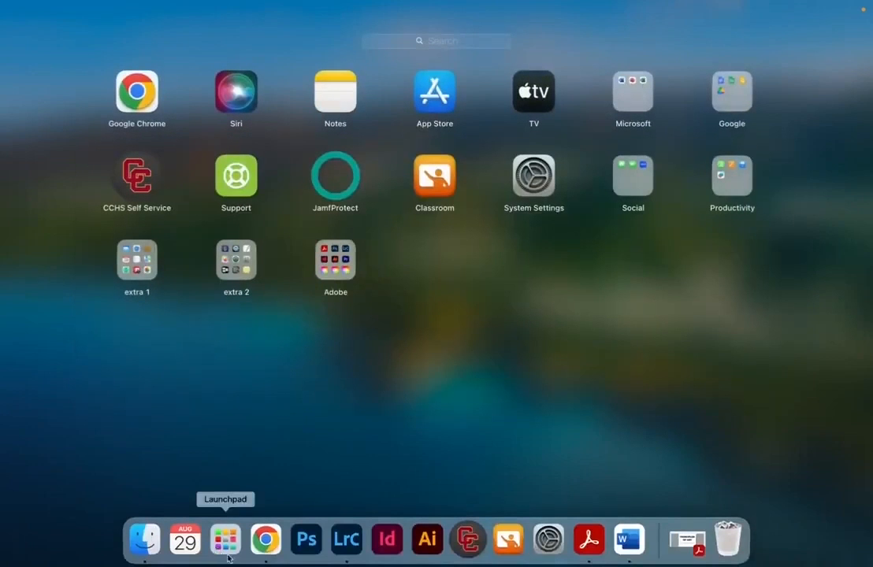
left_click(327, 263)
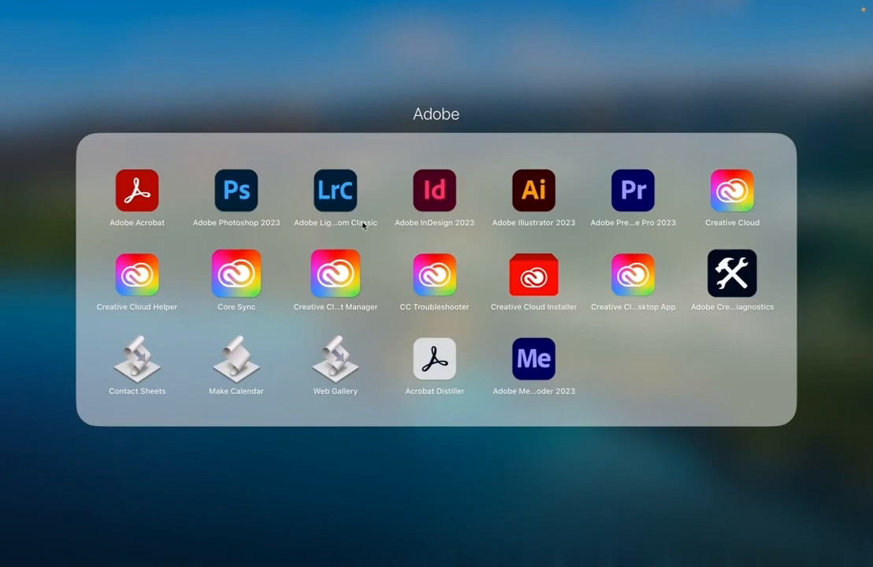
left_click(409, 487)
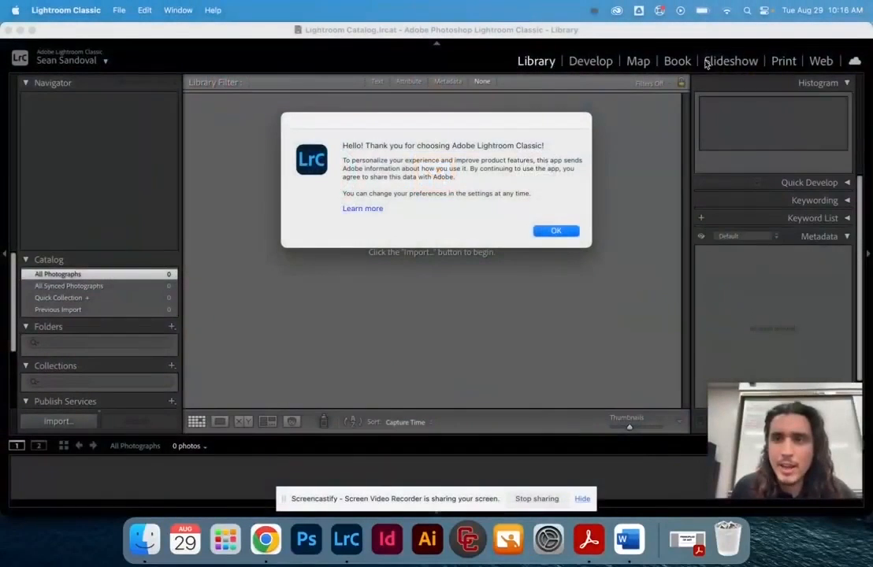
- Open Creative Cloud, look through the installed and available apps, and close its window
left_click(616, 12)
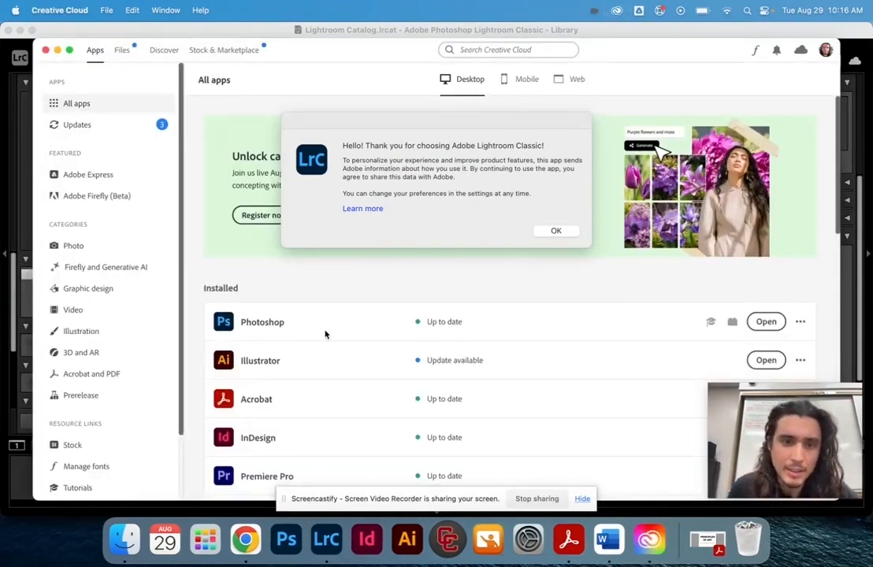
scroll(325, 335, "down", 10)
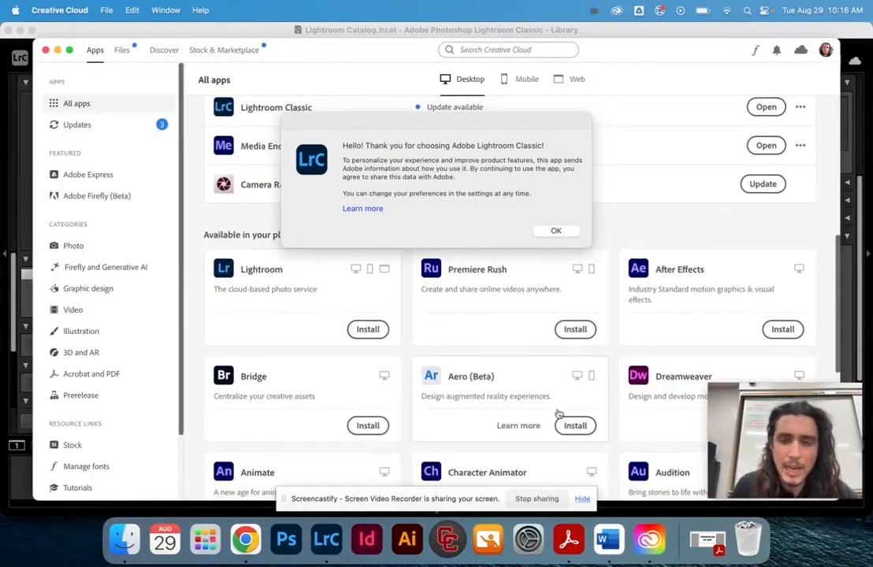
scroll(460, 394, "down", 3)
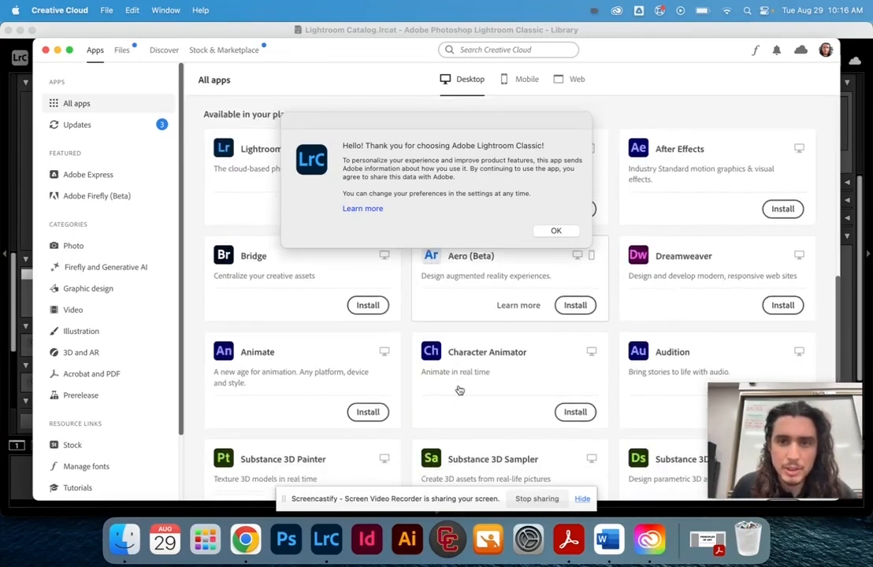
scroll(460, 391, "up", 10)
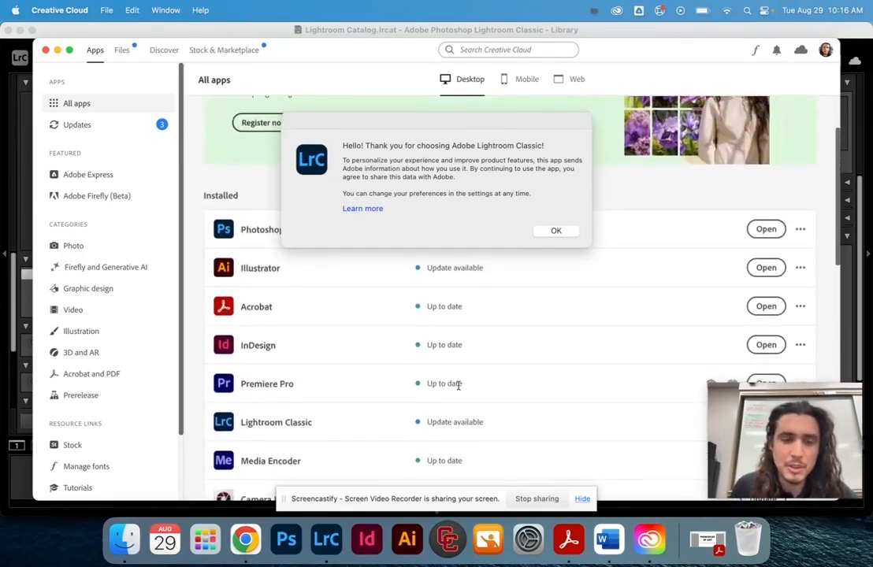
scroll(458, 387, "down", 4)
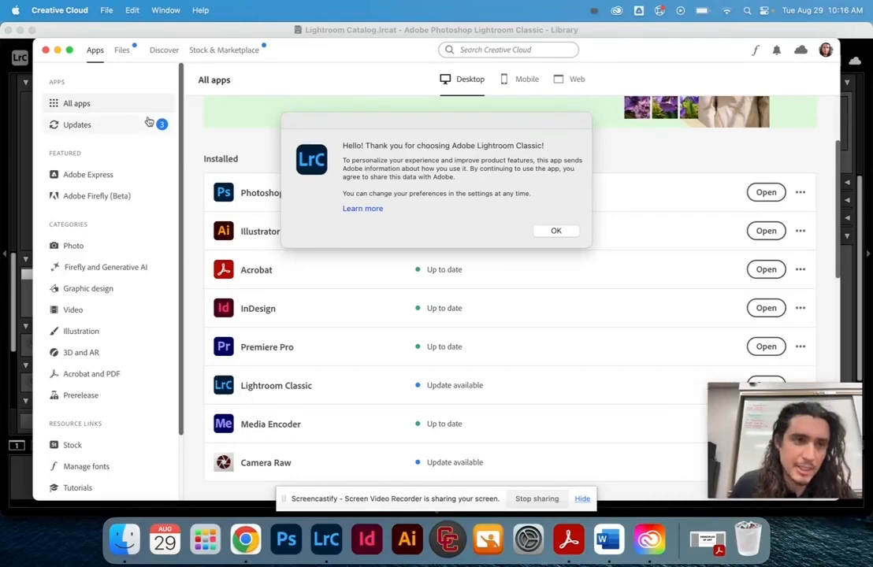
left_click(45, 49)
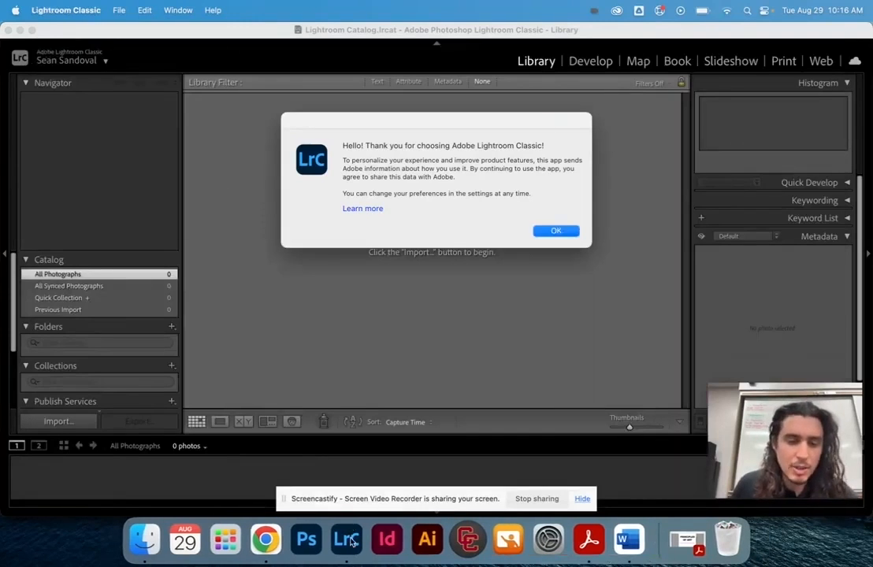
- Accept the data-sharing notice, dismiss the Welcome to Lightroom Classic message, and close the Getting Started tips
left_click_drag(389, 118, 352, 118)
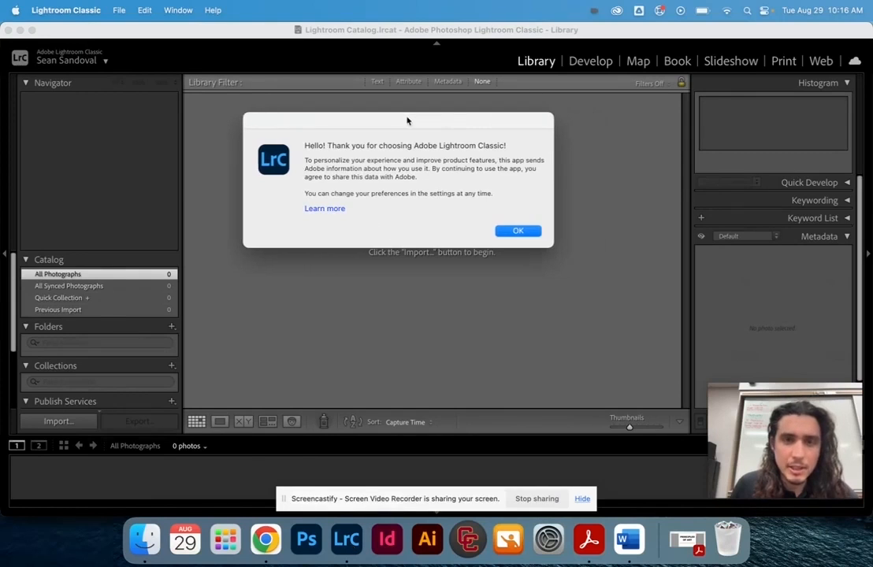
left_click(513, 232)
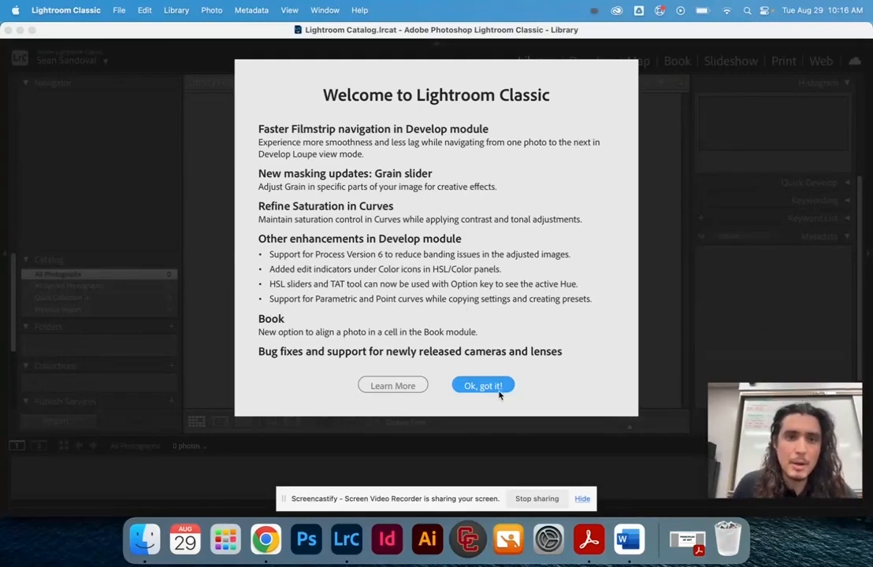
left_click(500, 393)
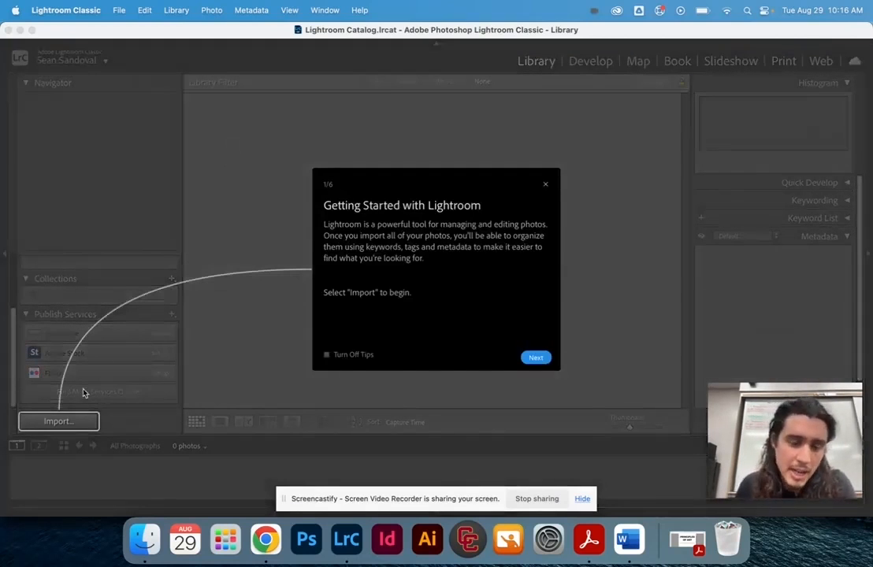
left_click(546, 184)
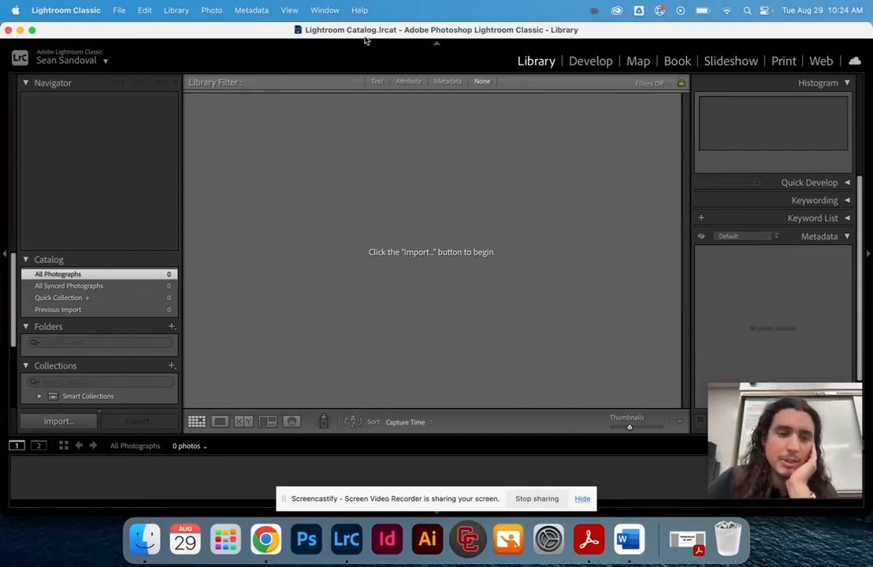
- Start creating a new Lightroom catalog with its own folder
scroll(118, 299, "down", 3)
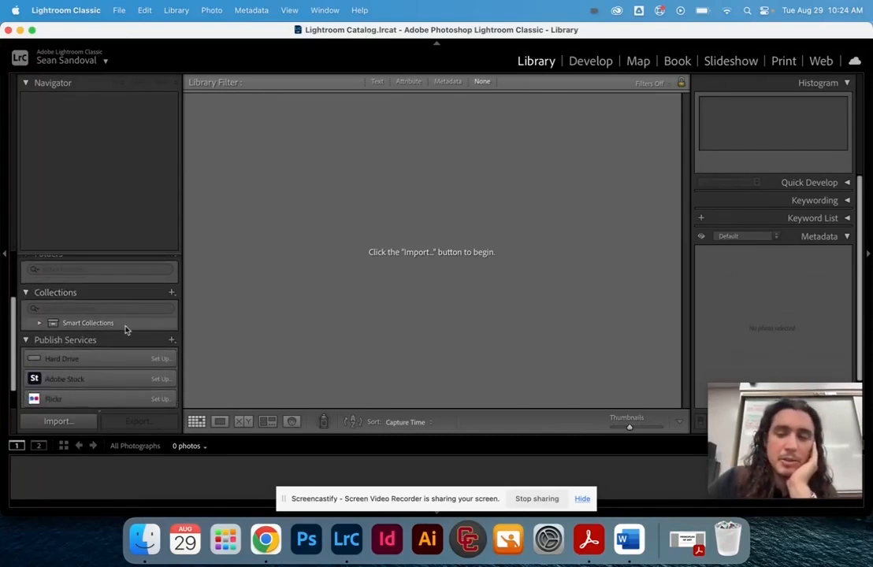
scroll(127, 328, "up", 3)
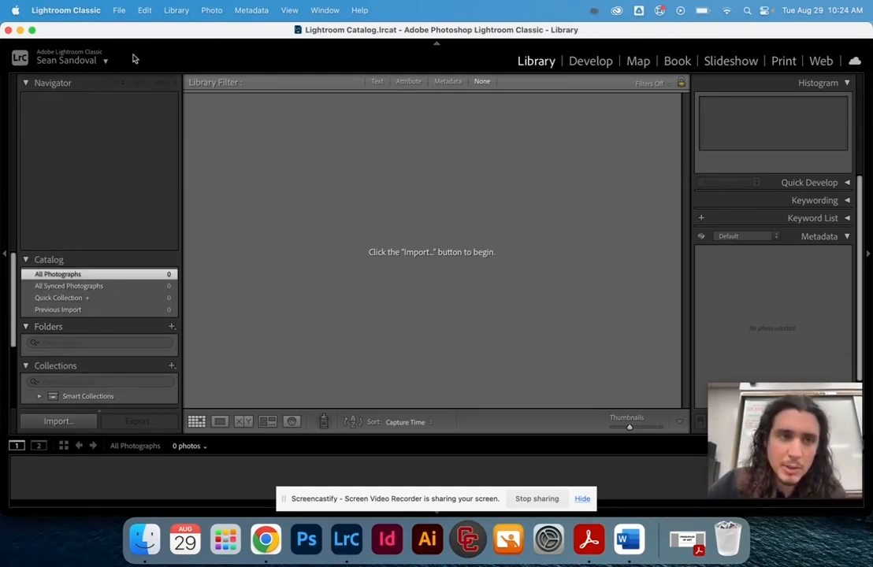
left_click(119, 9)
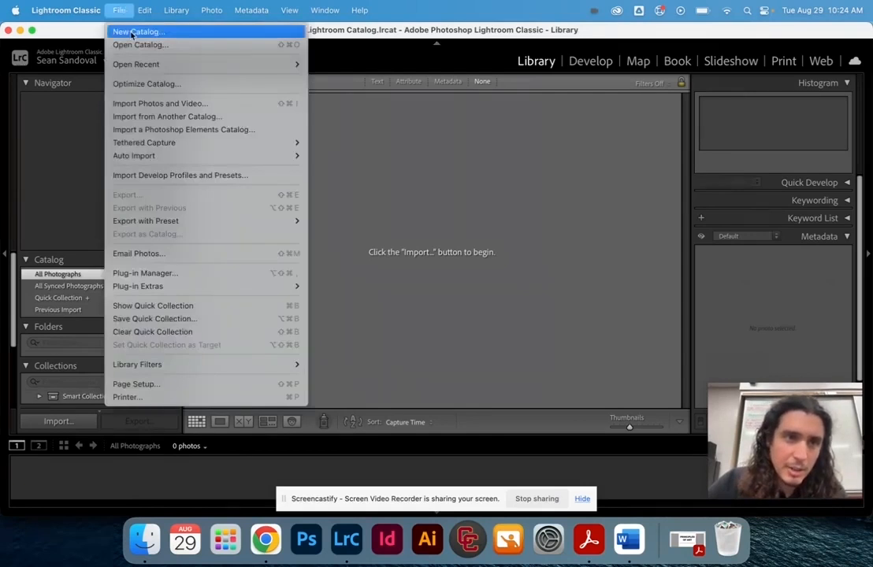
left_click(131, 34)
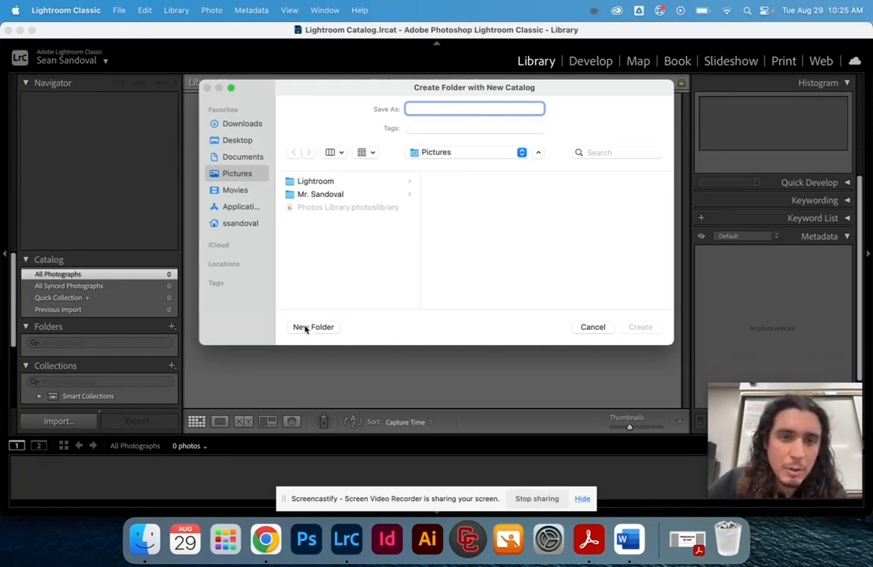
left_click(318, 196)
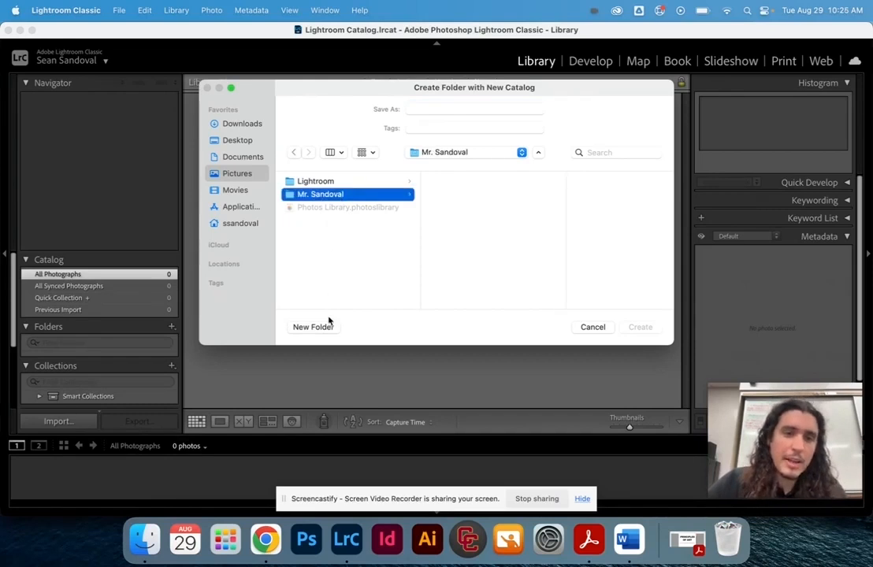
left_click(308, 273)
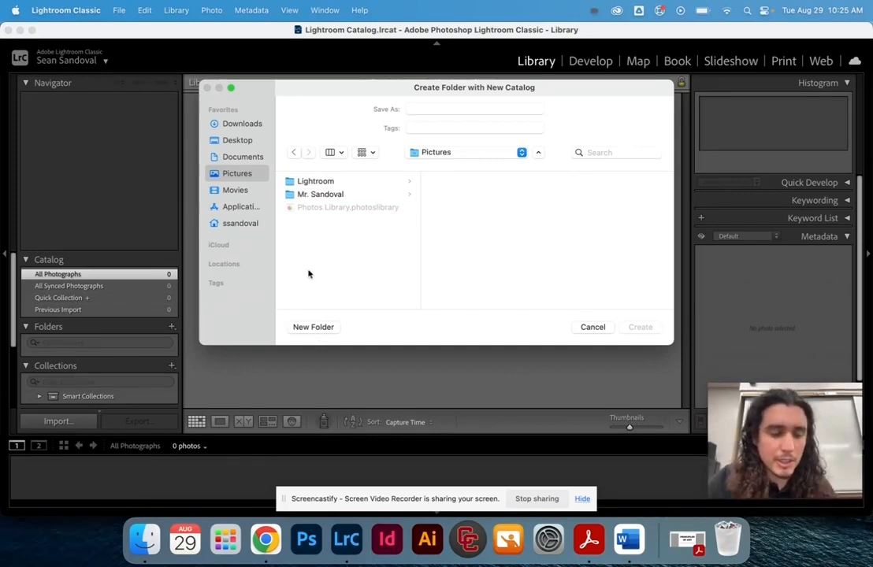
key("super+shift+n")
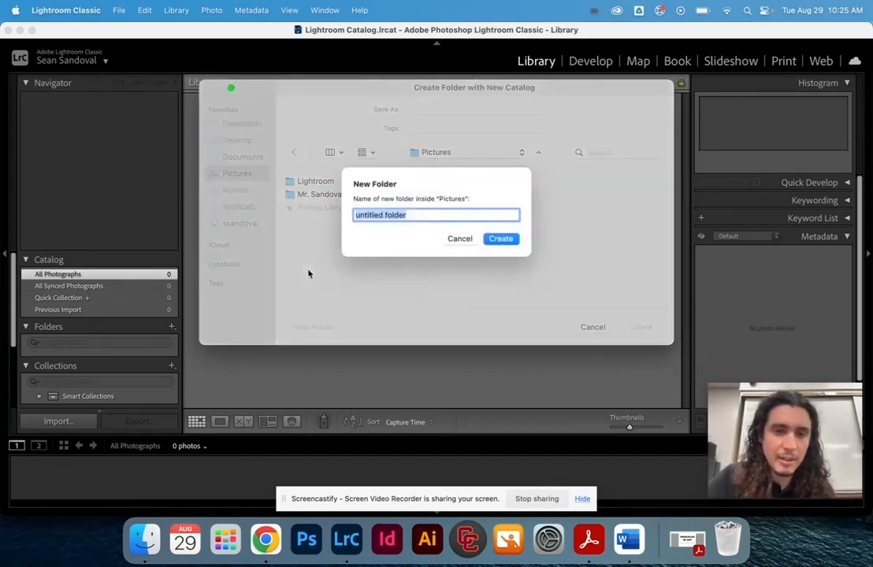
type("Type Your Name")
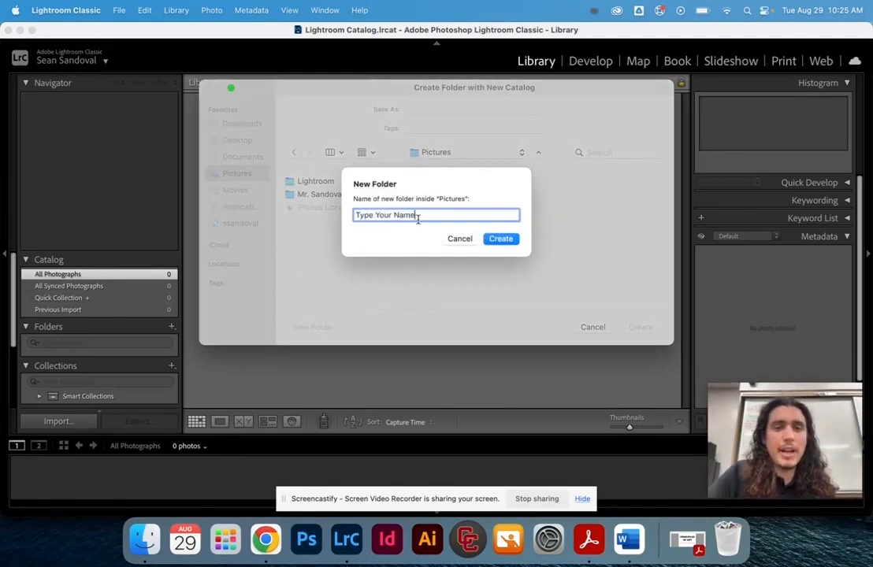
triple_click(419, 220)
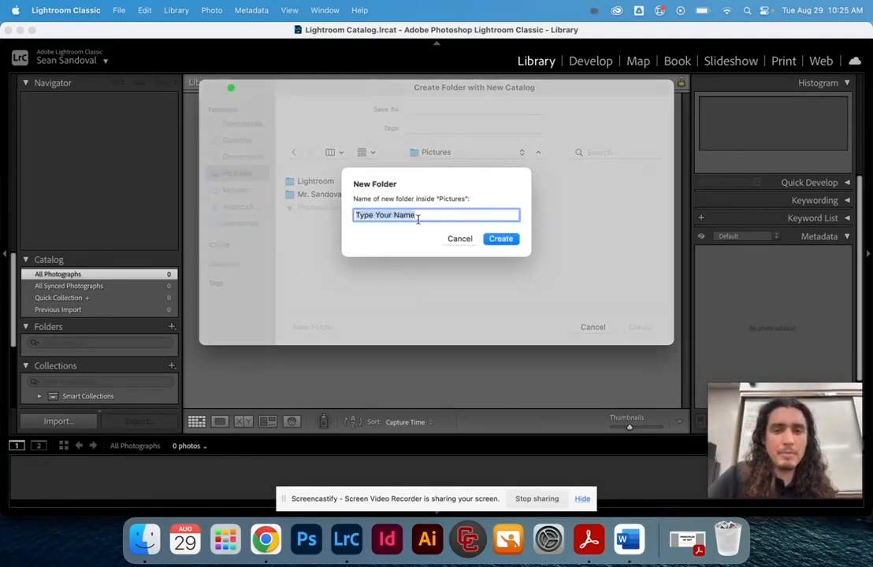
left_click(460, 238)
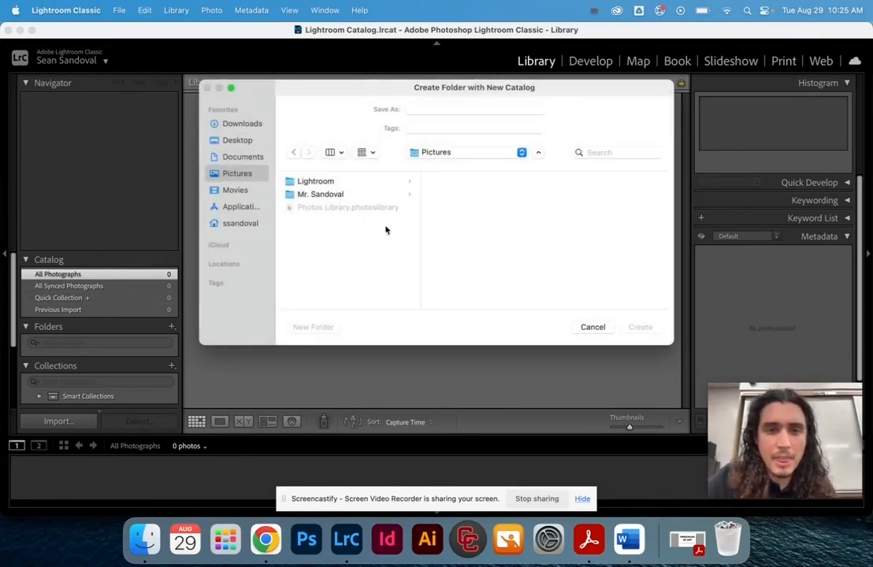
- Create the catalog inside the owner's named folder in Pictures, named 2023 plus the owner's name and "Lightroom Catalog", and return to Lightroom Classic
left_click(326, 195)
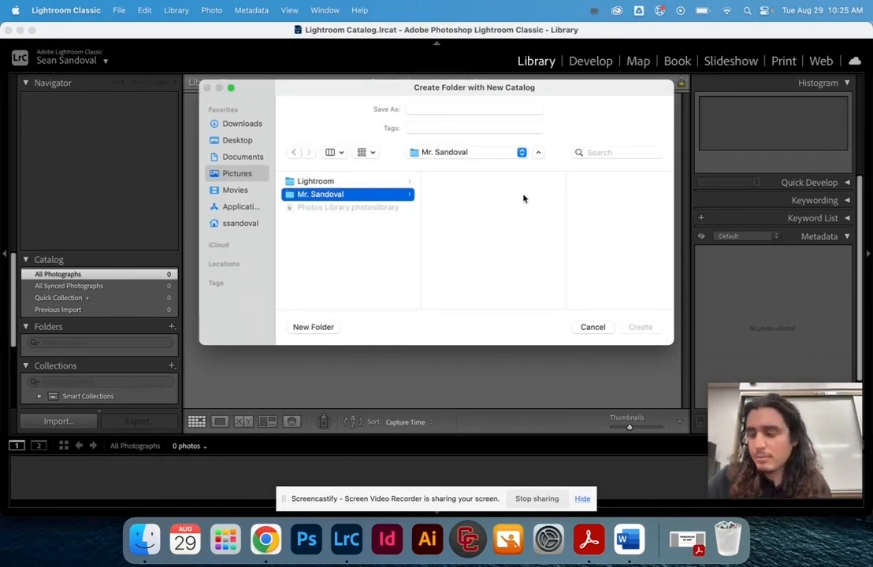
left_click(484, 108)
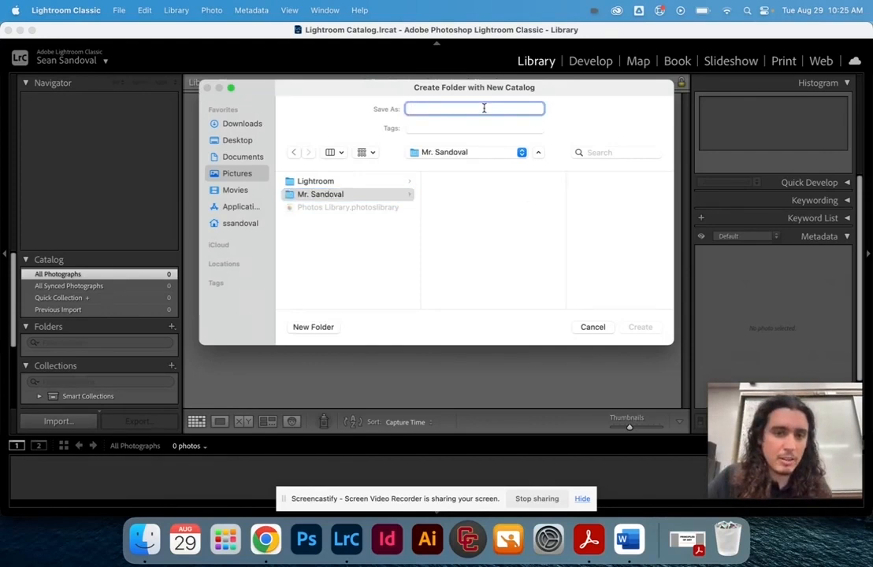
type("2023")
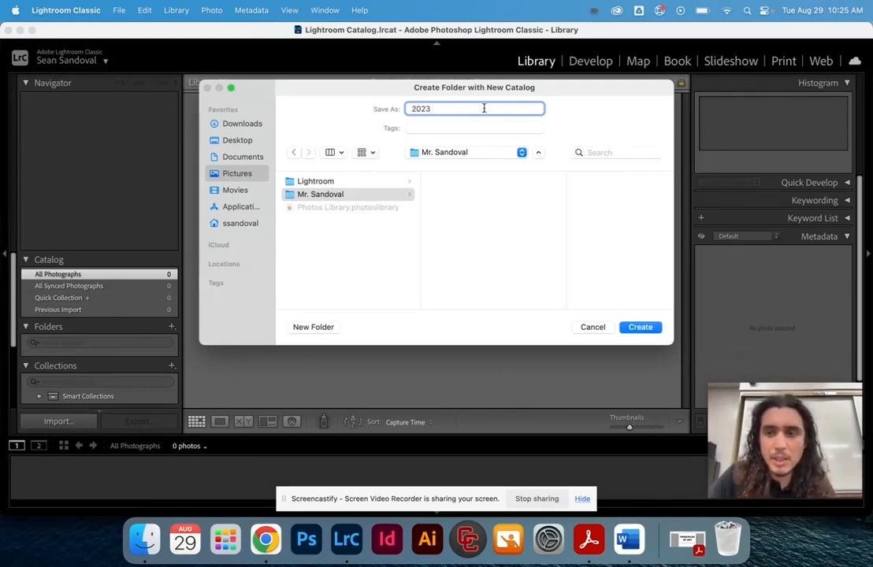
type(" Mr. ")
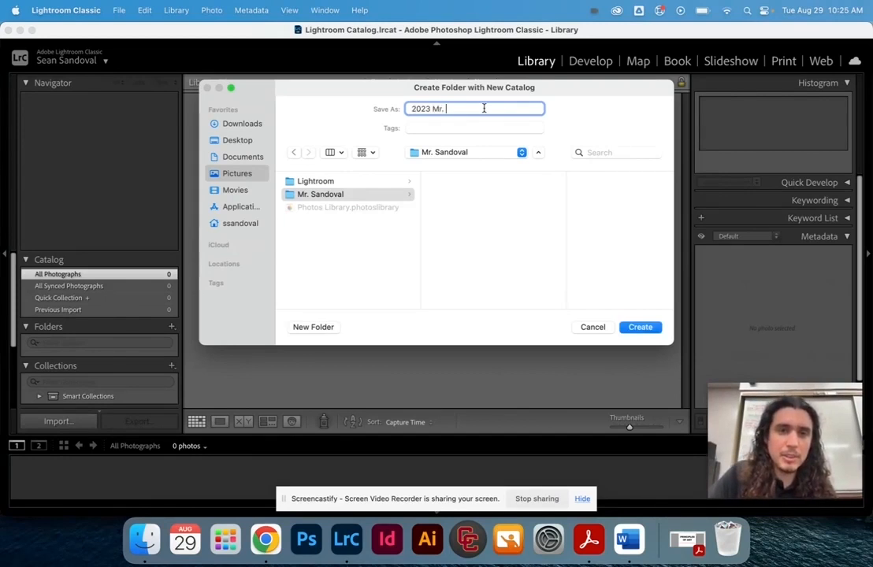
type("Sandoval Lightroom Cata")
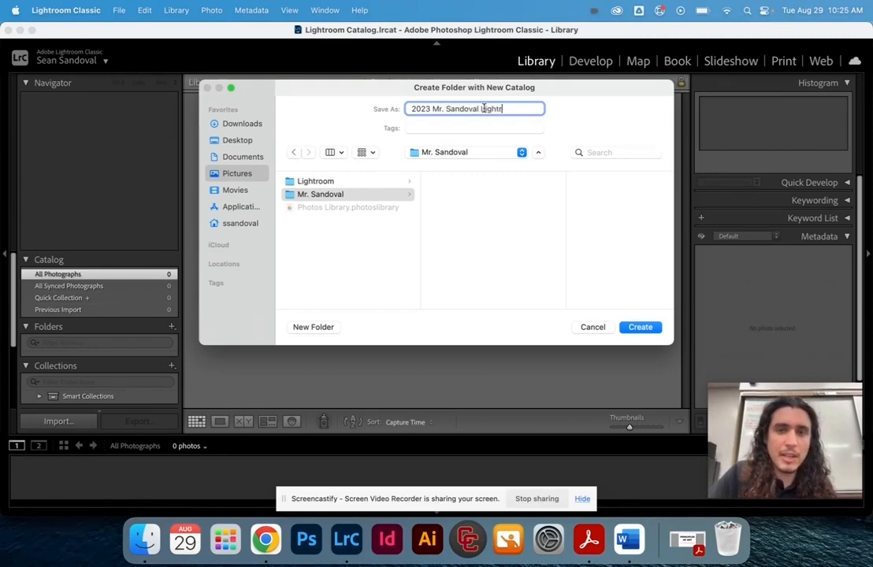
type("log")
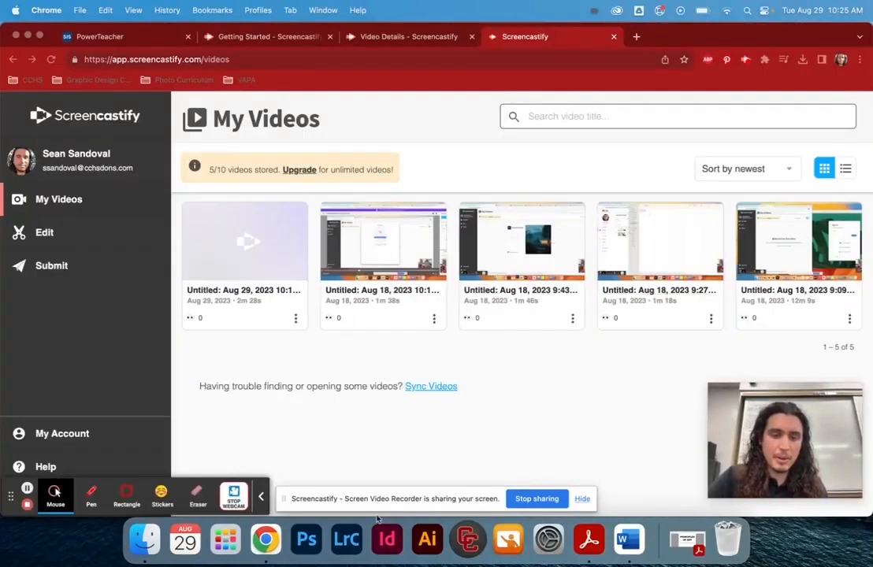
left_click(347, 542)
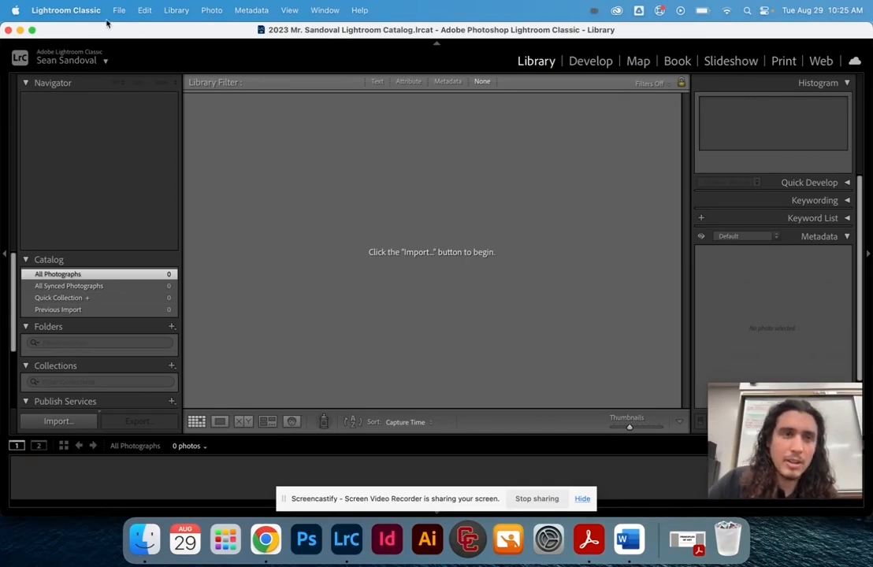
- In the catalog settings, enable automatically writing changes into XMP in the metadata options and close the settings
left_click(96, 7)
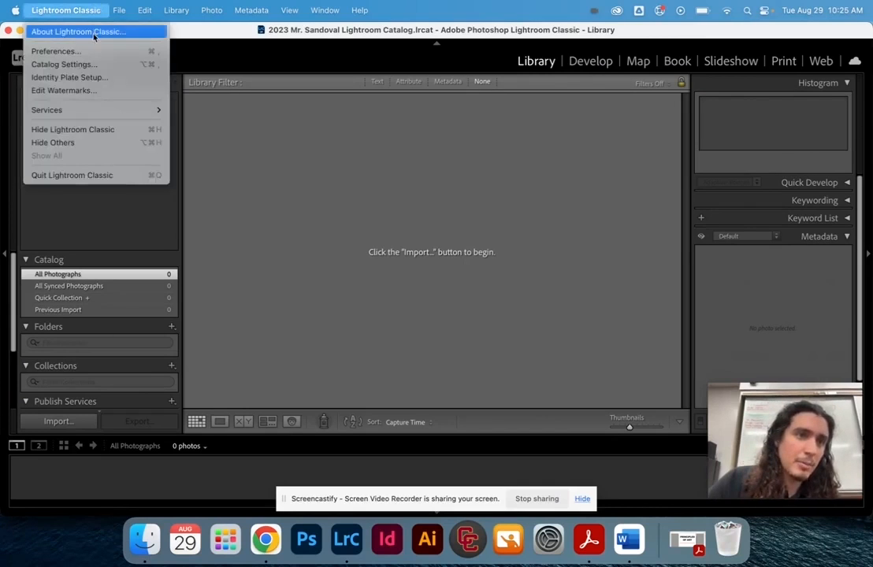
left_click(100, 64)
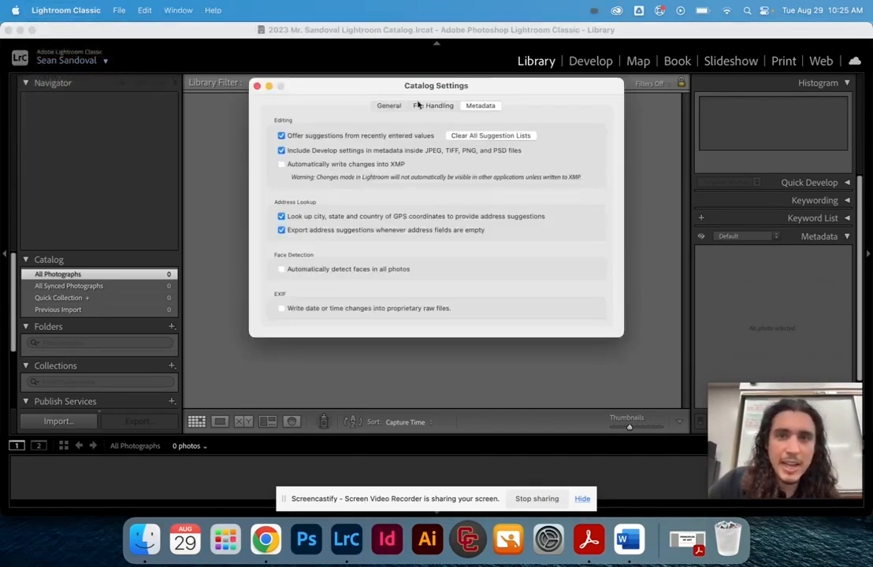
left_click(389, 107)
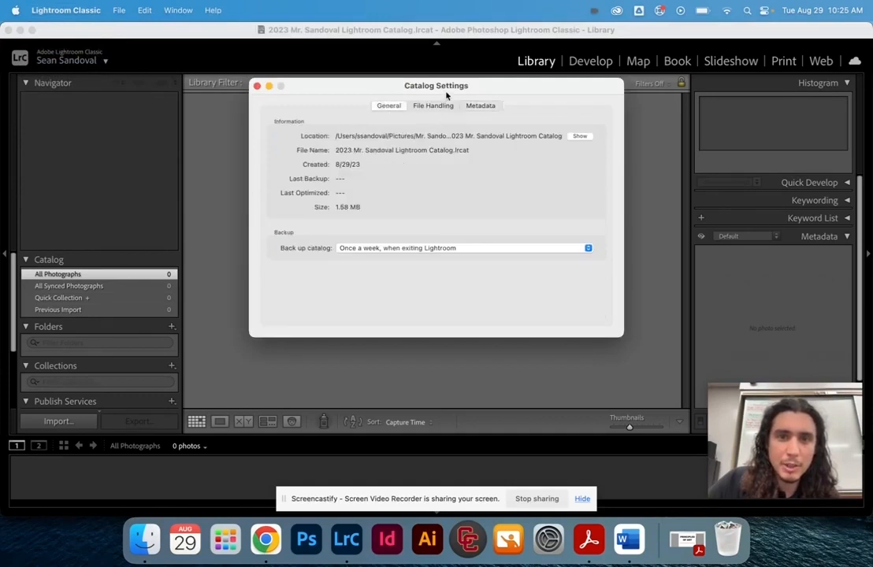
left_click(479, 106)
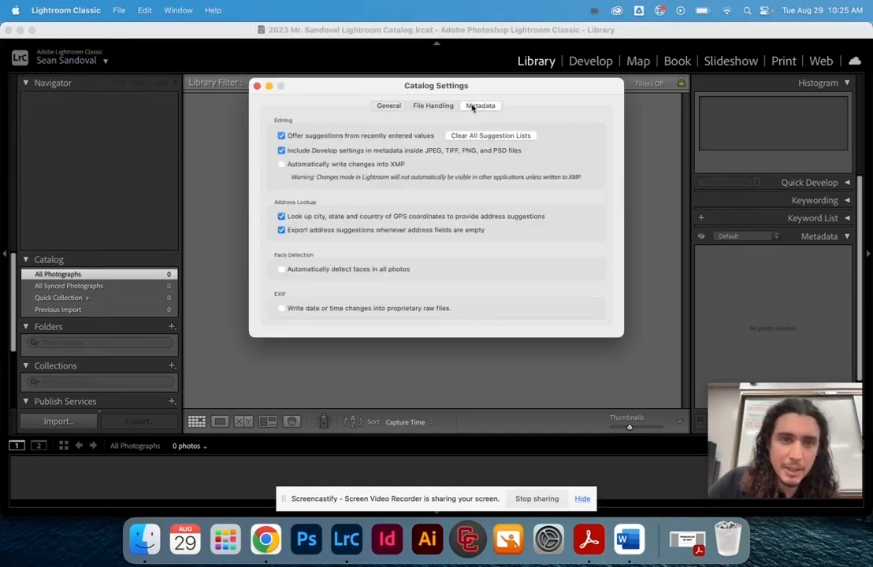
left_click(280, 165)
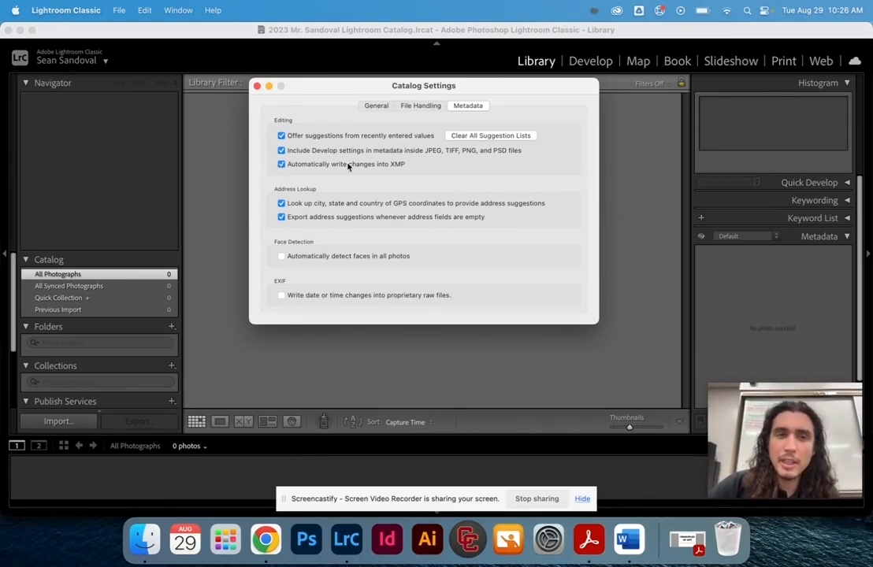
left_click(257, 85)
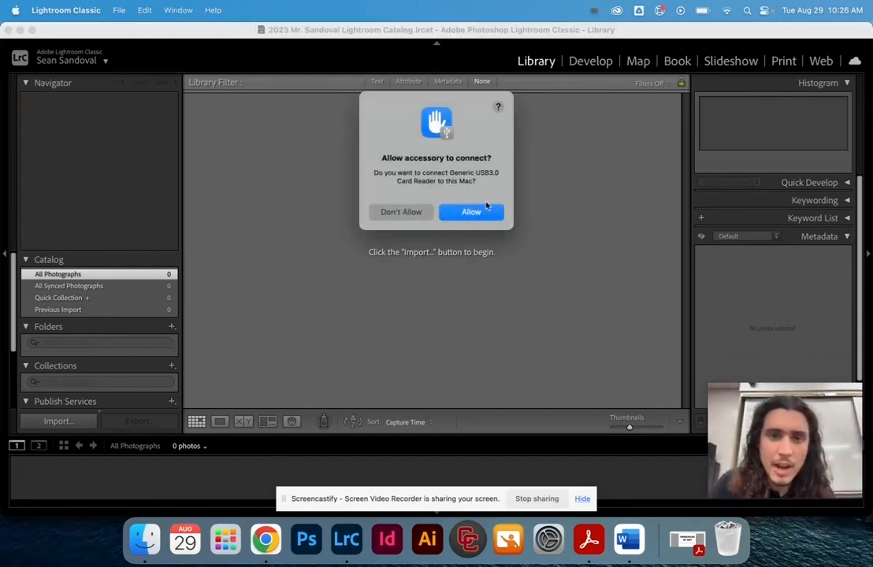
- Allow the card reader to connect and check only IMG_3034 through IMG_3037 for import from the NIKON D3300 card
left_click(479, 212)
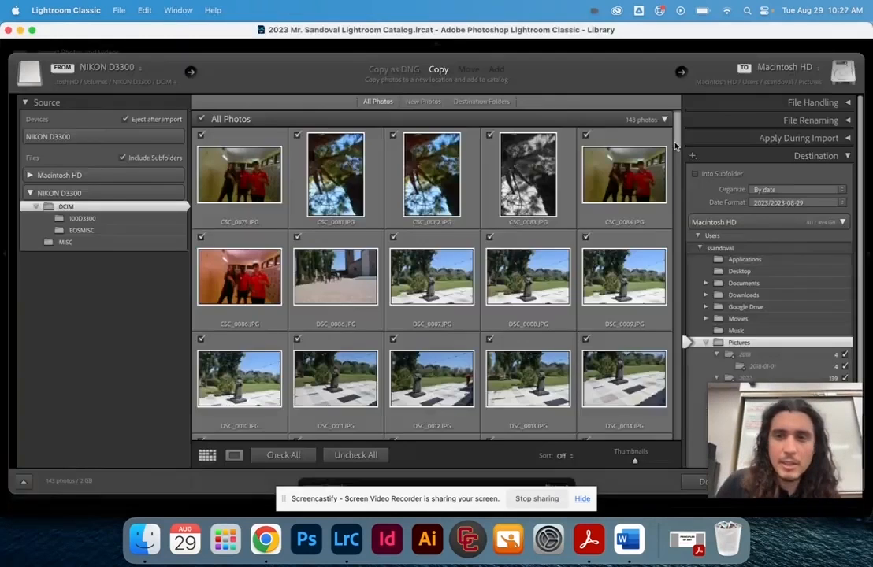
left_click_drag(677, 136, 670, 441)
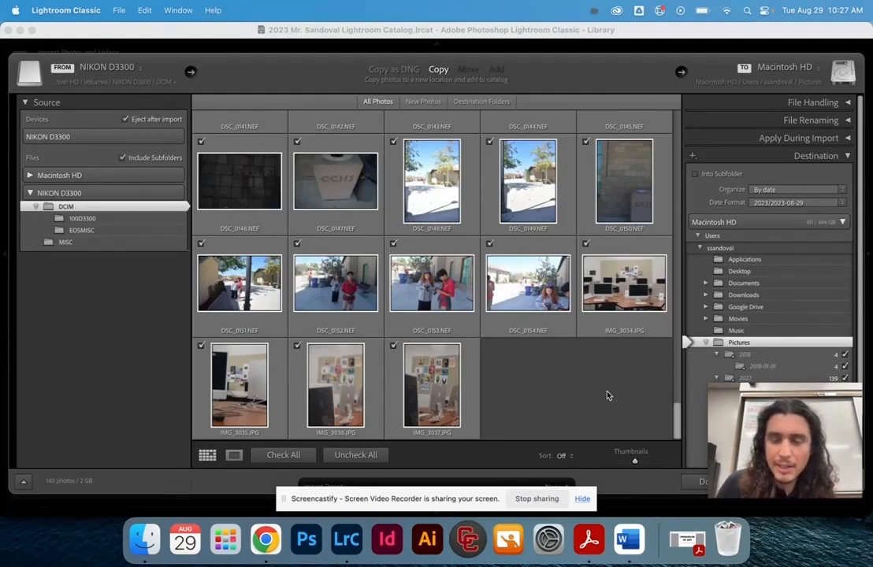
left_click(351, 457)
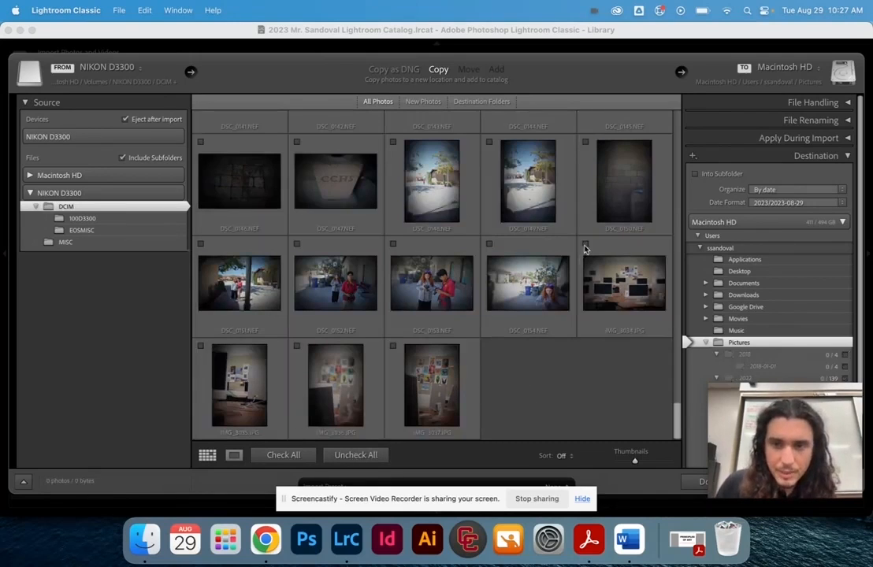
left_click(586, 244)
left_click(393, 346)
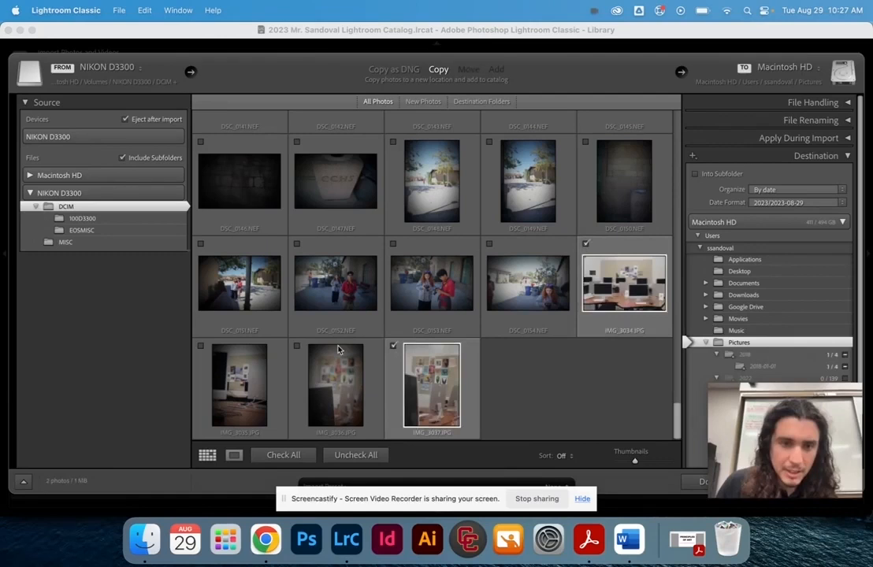
left_click(297, 348)
left_click(201, 346)
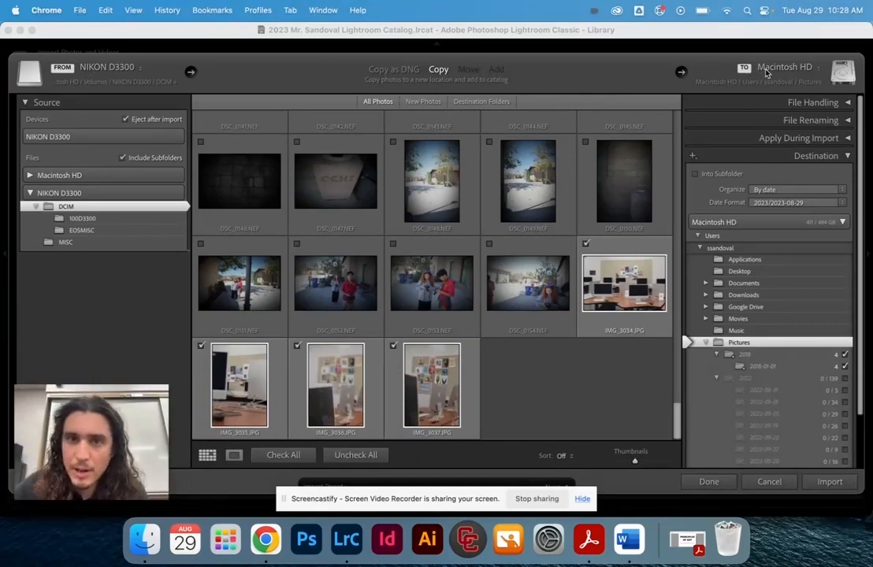
- Choose another import destination, go to the new catalog's folder inside Pictures, and create a Work folder in it
left_click(776, 79)
left_click(778, 77)
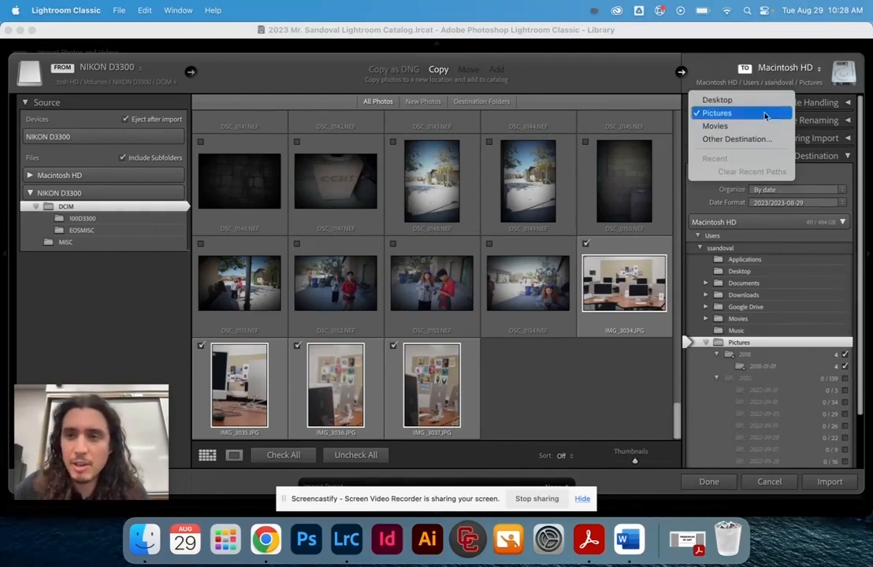
left_click(762, 140)
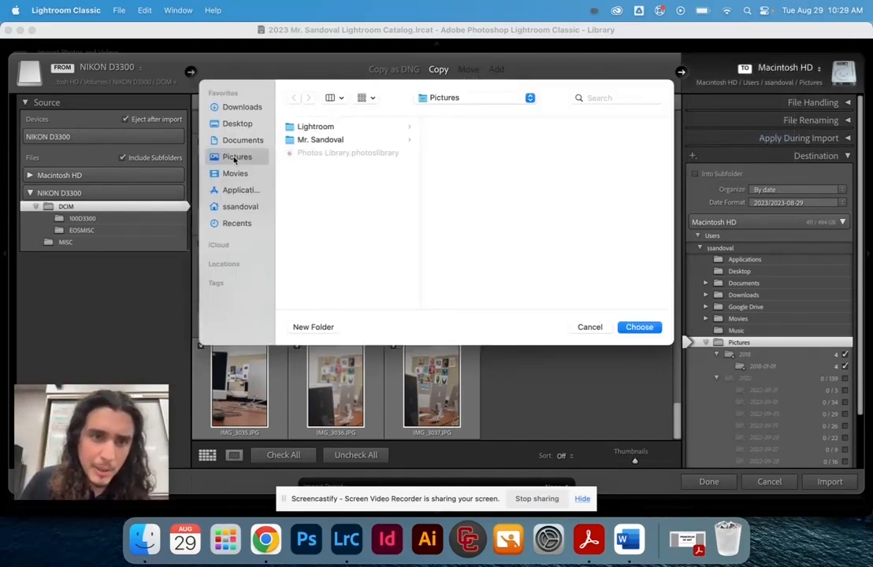
left_click(316, 141)
key("Right")
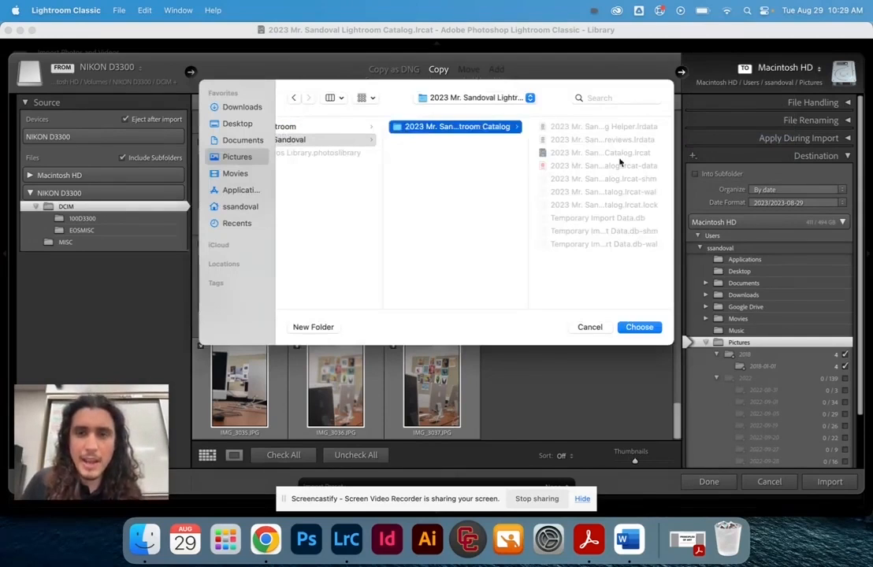
left_click(313, 327)
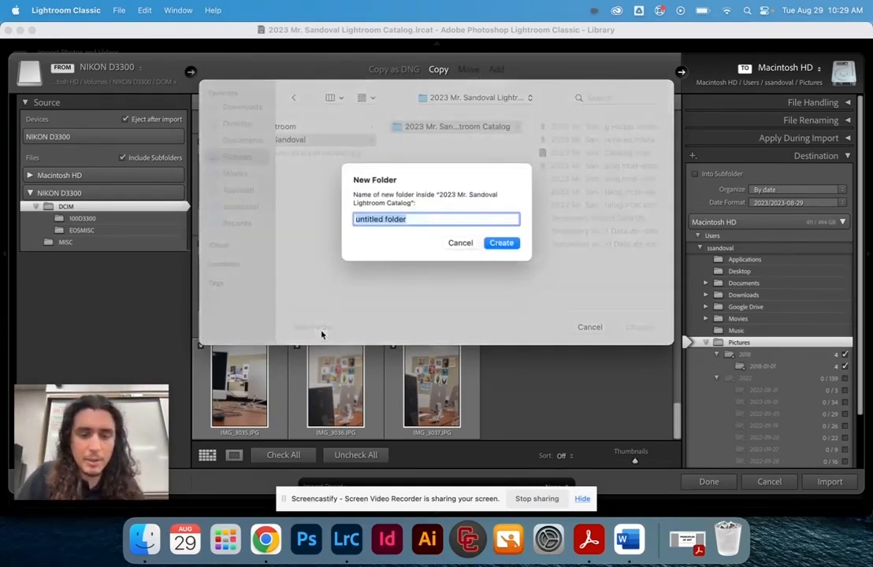
type("Work")
key("Return")
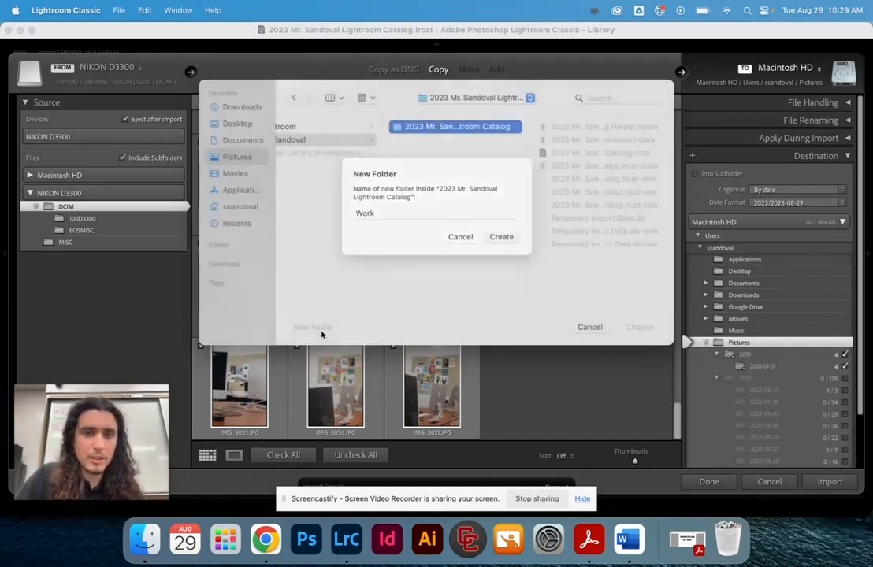
- Cancel the folder started inside Work and create a School folder directly in the catalog folder
left_click(310, 330)
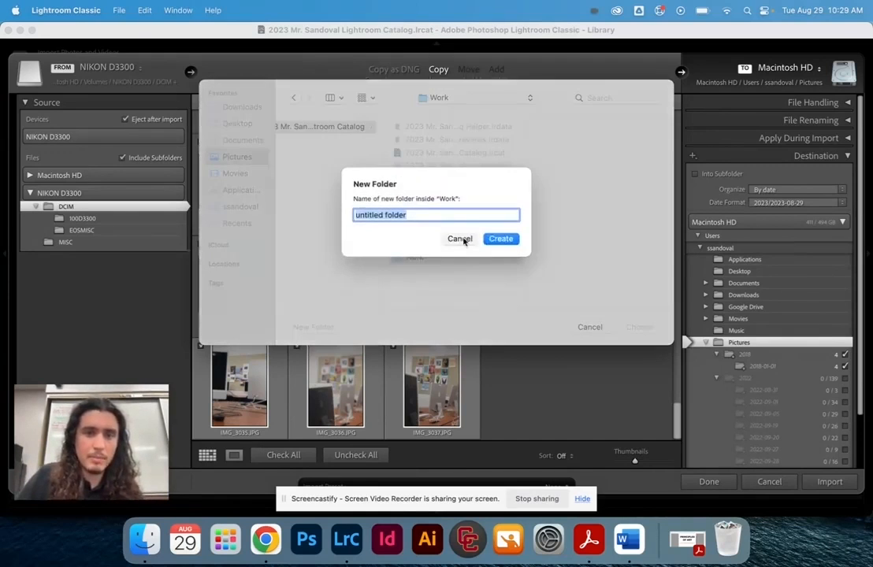
left_click(462, 239)
left_click(319, 127)
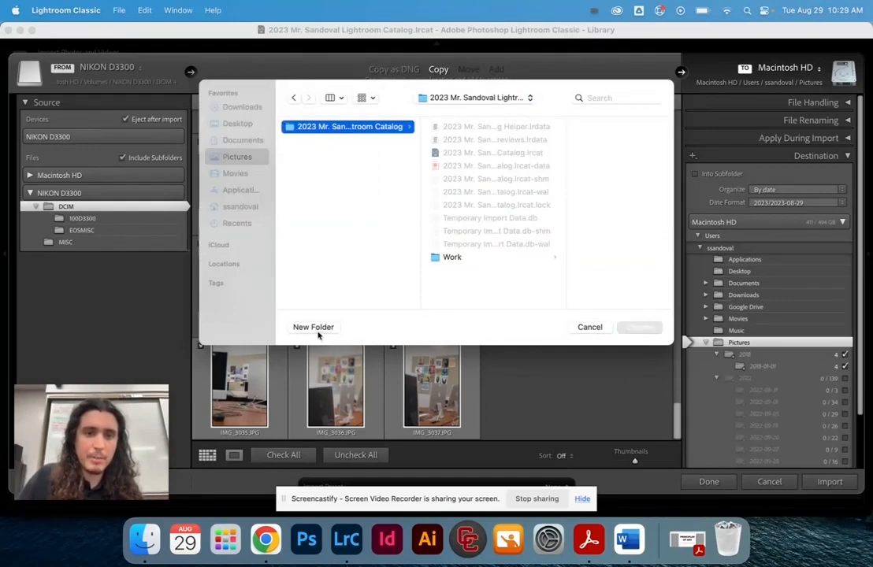
left_click(317, 331)
type("School")
key("Return")
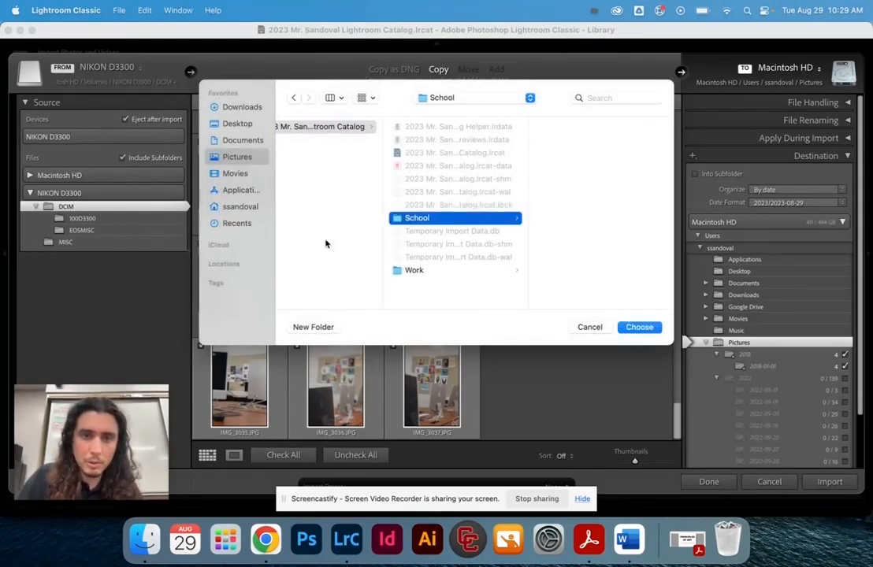
- Create a Photo Shoots folder in the catalog folder alongside School and Work
left_click(306, 253)
left_click(309, 331)
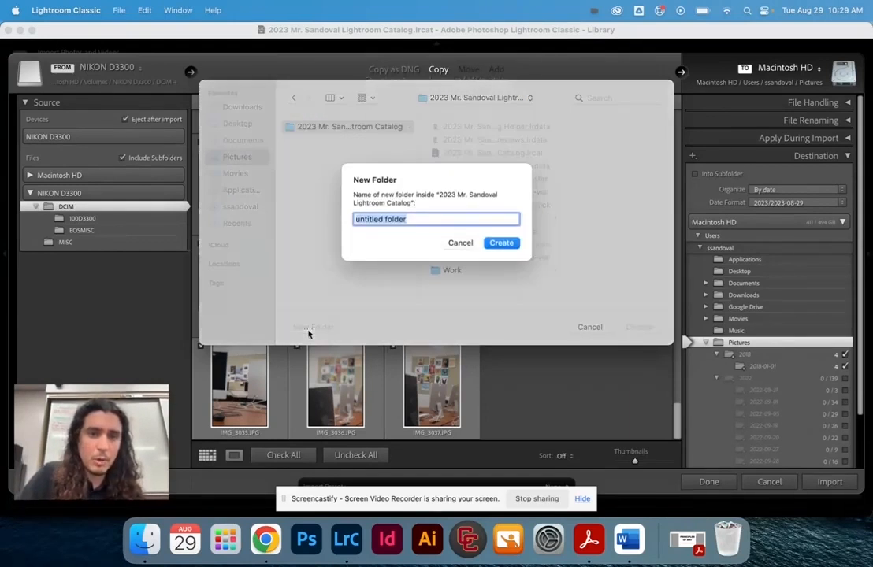
type("Photo Shoots")
key("Return")
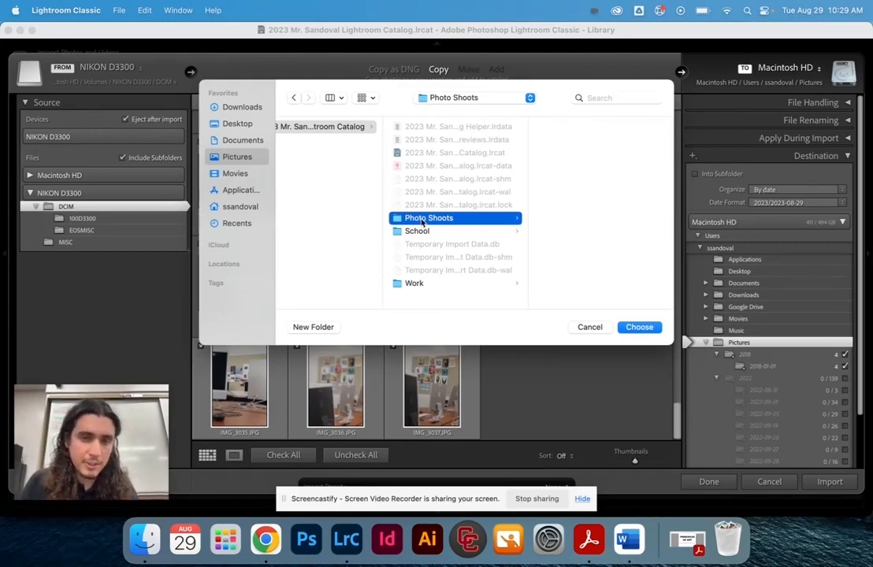
- Create a dated folder named 20230829 inside the Photo Shoots folder
key("Down")
key("Down")
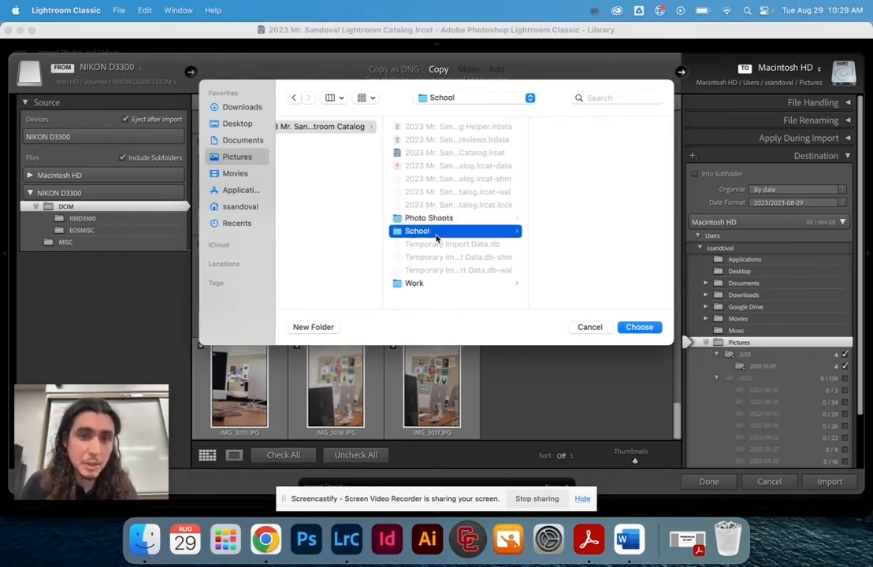
left_click(442, 220)
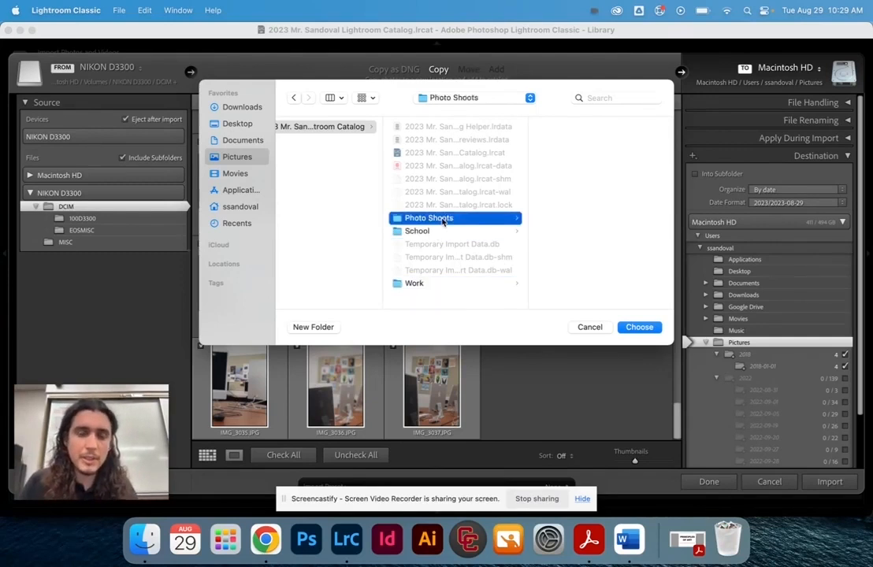
left_click(313, 327)
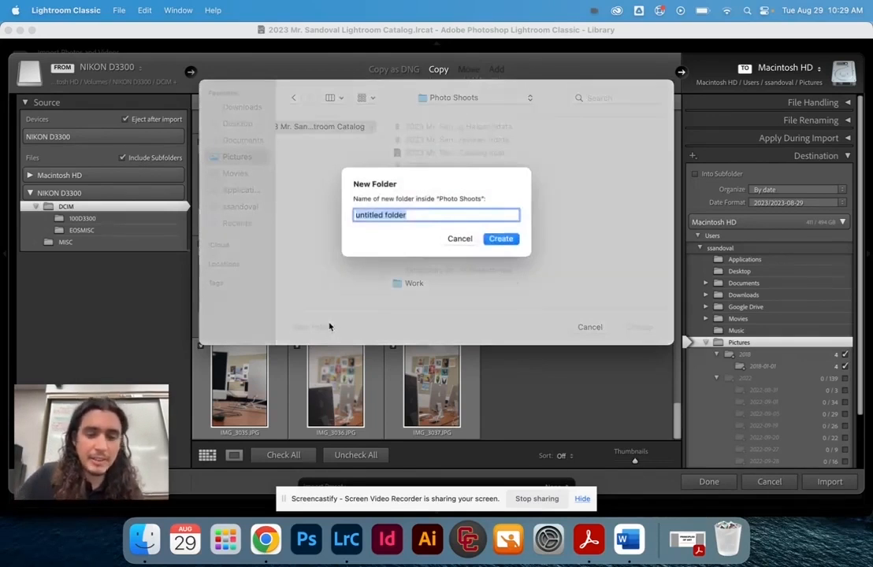
type("2023")
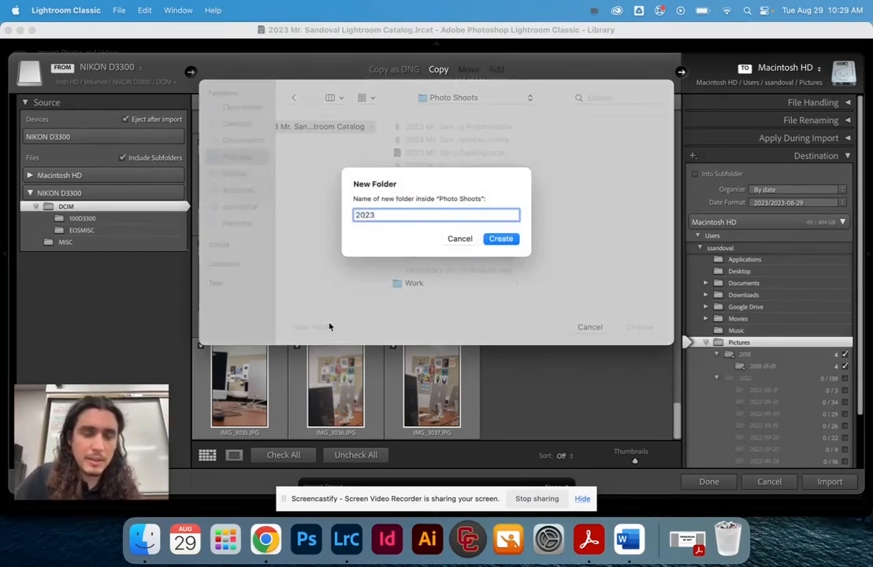
type("08")
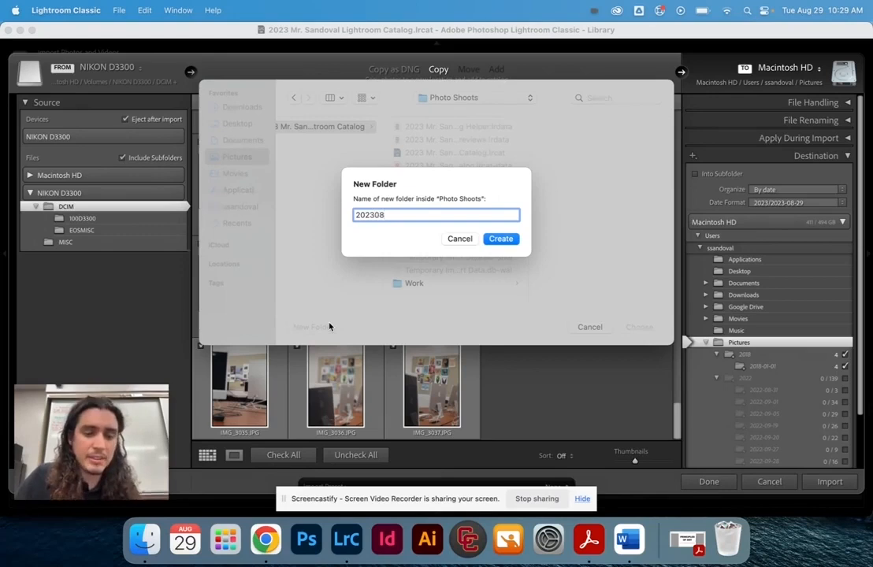
type("29")
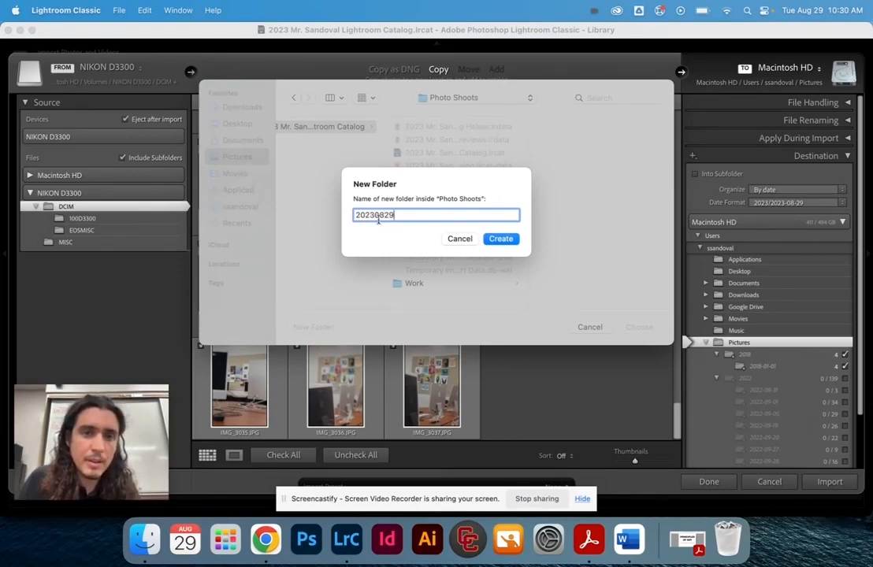
left_click(500, 240)
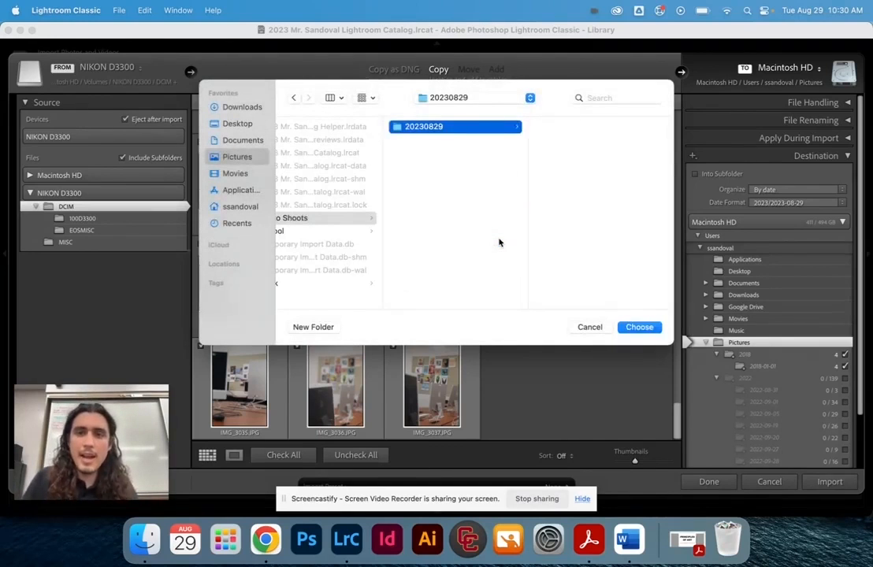
- Create an Import folder inside 20230829 and choose it as the import destination
left_click(314, 327)
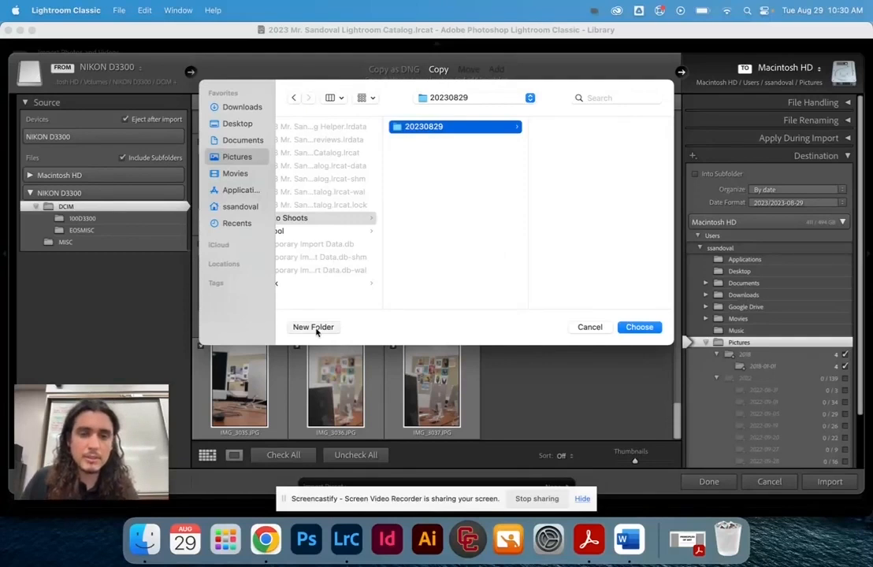
type("Import")
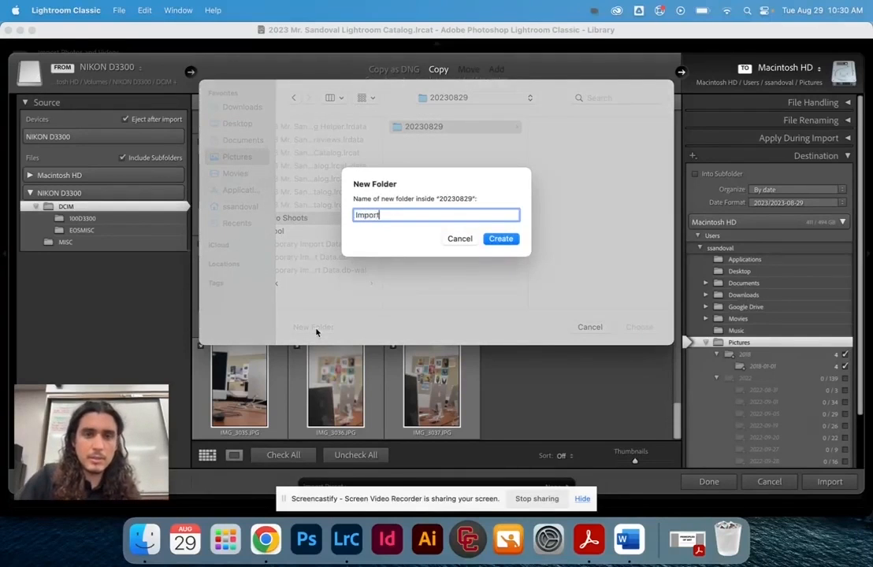
key("Return")
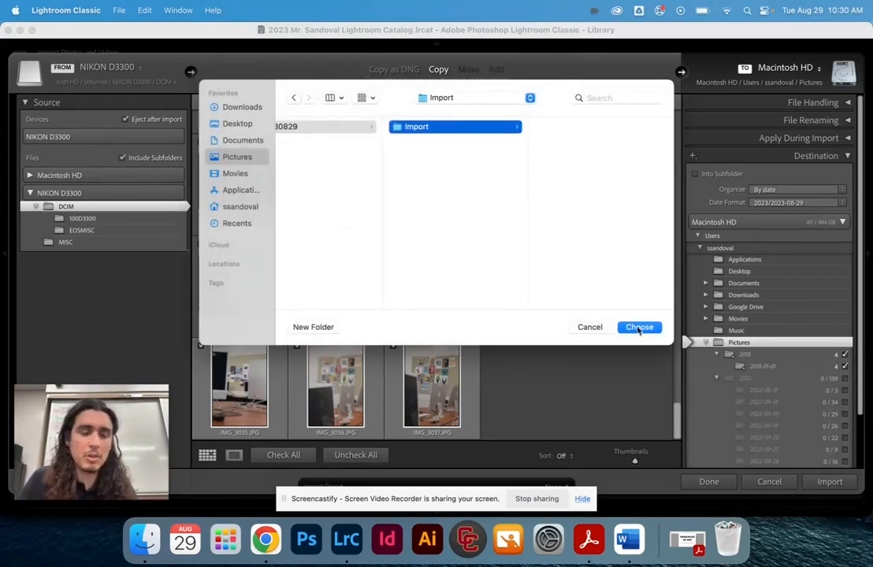
left_click(639, 328)
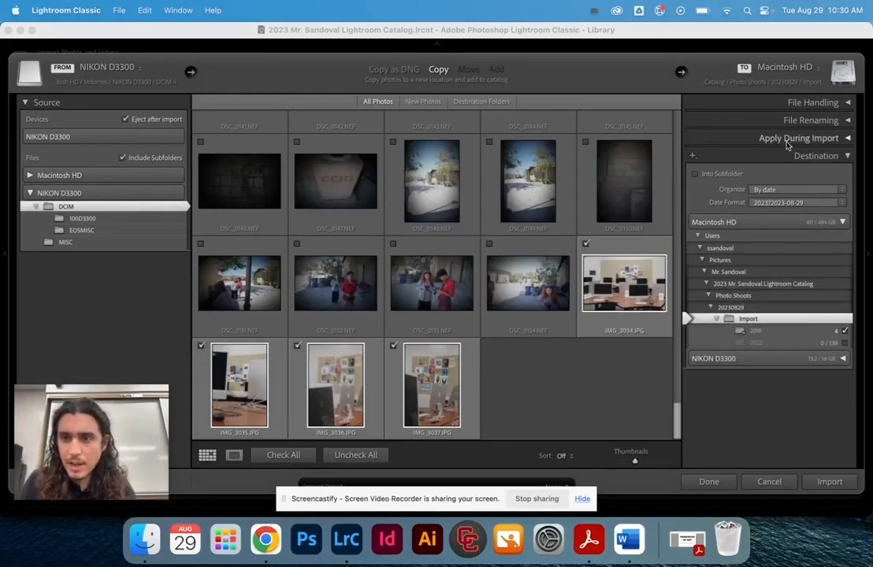
- Enable file renaming for the import and open the filename template editor based on the Date - Filename template
left_click(847, 104)
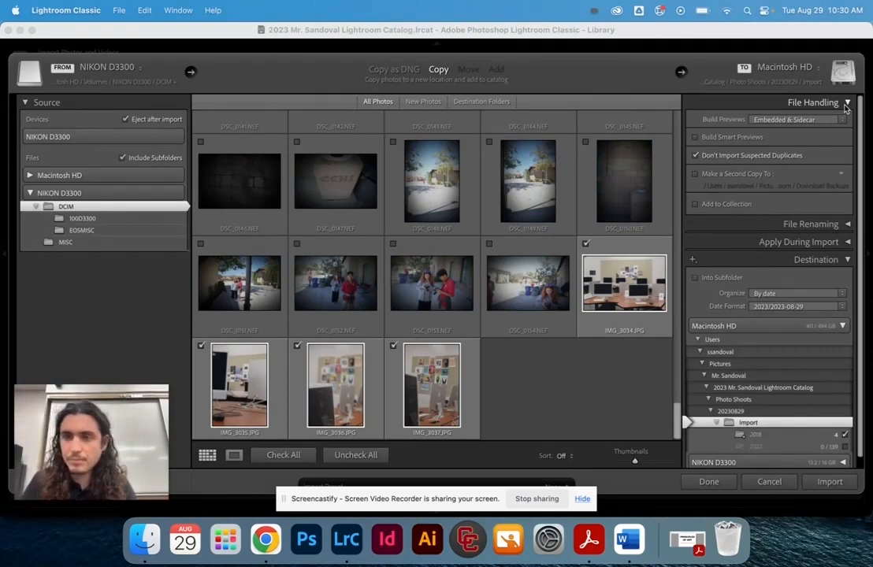
left_click(812, 227)
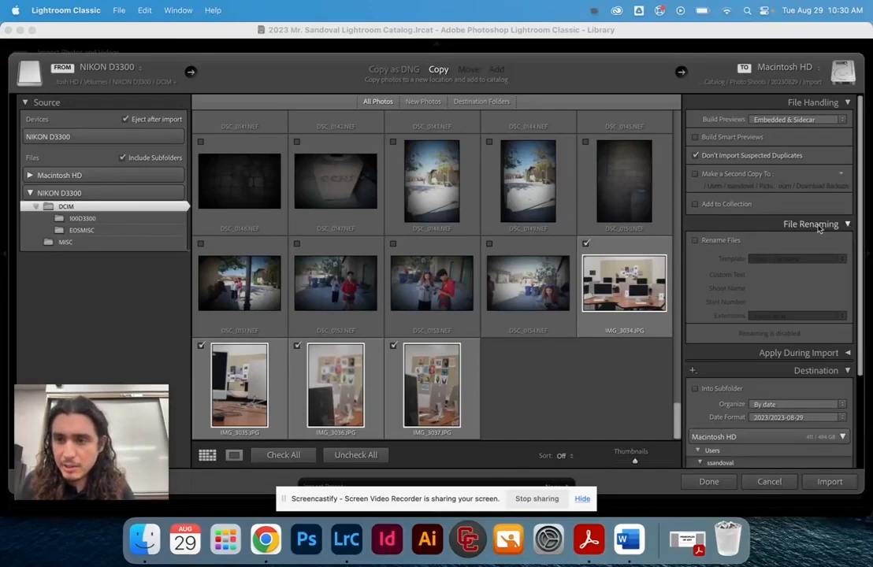
left_click(697, 241)
left_click(776, 259)
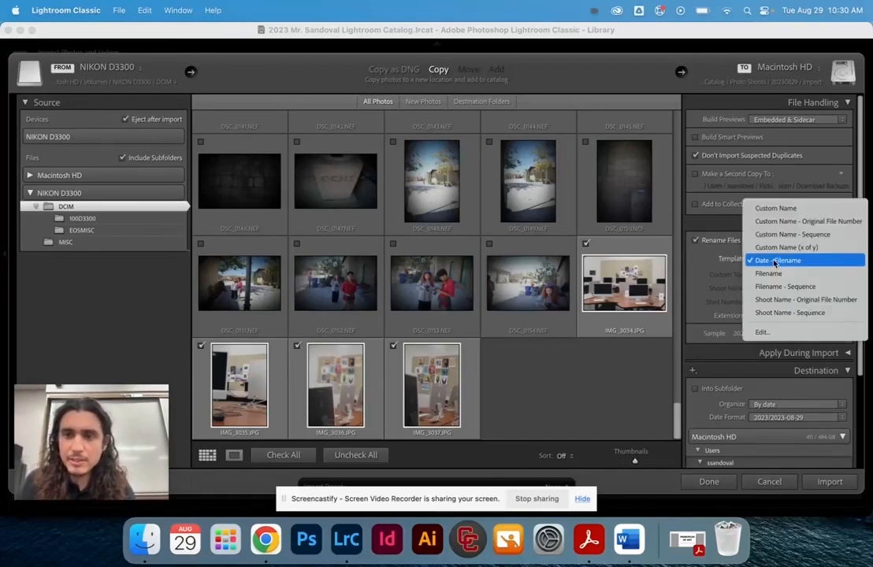
left_click(718, 274)
left_click(780, 261)
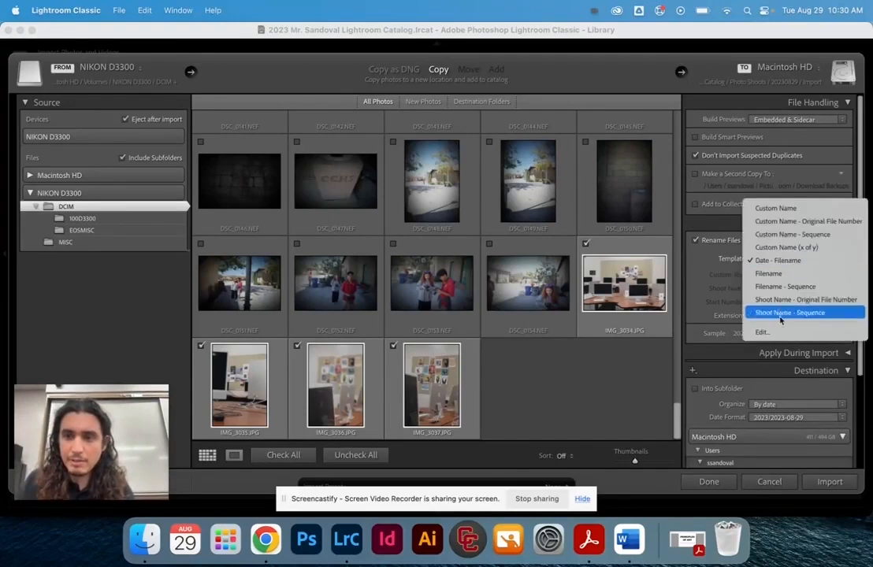
left_click(776, 332)
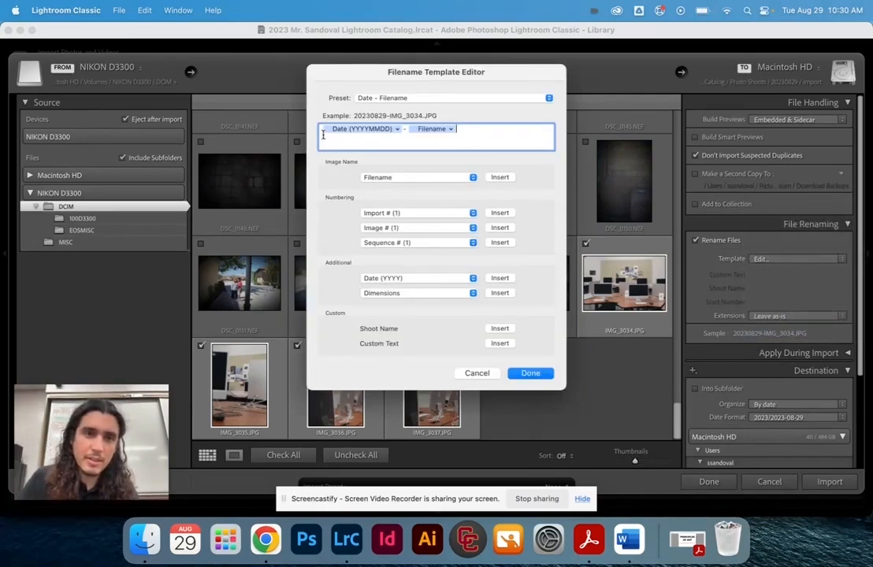
- Add the prefix SeSa_ before the date in the filename template and replace the hyphen after the date with an underscore
left_click(403, 128)
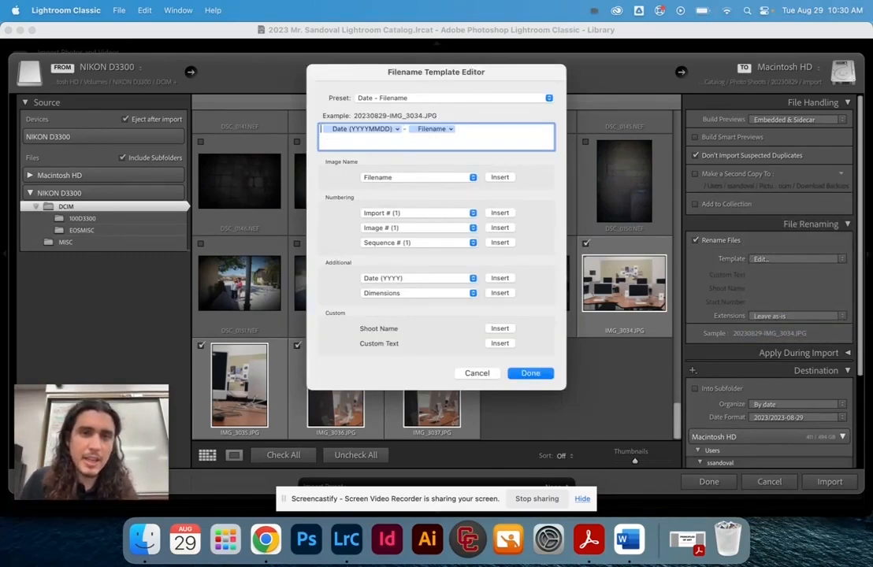
type("SeSa")
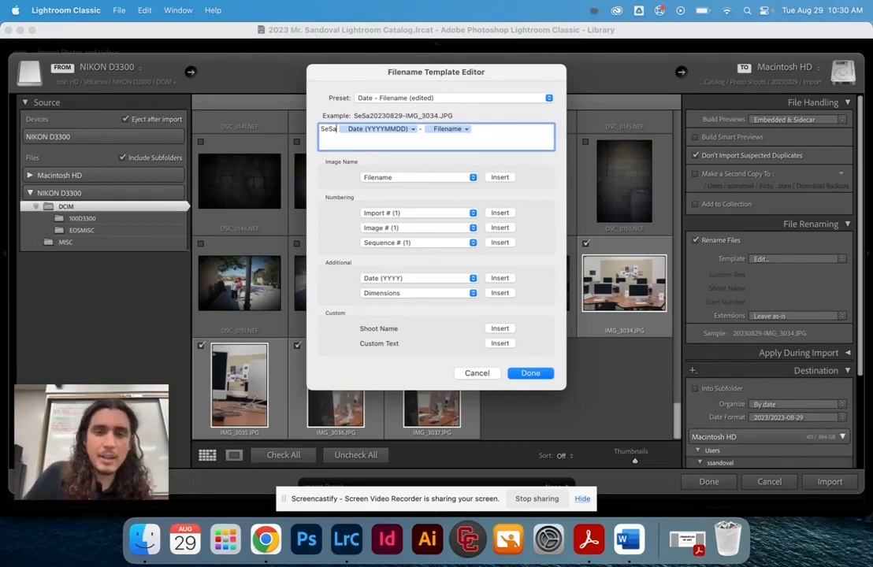
type("_")
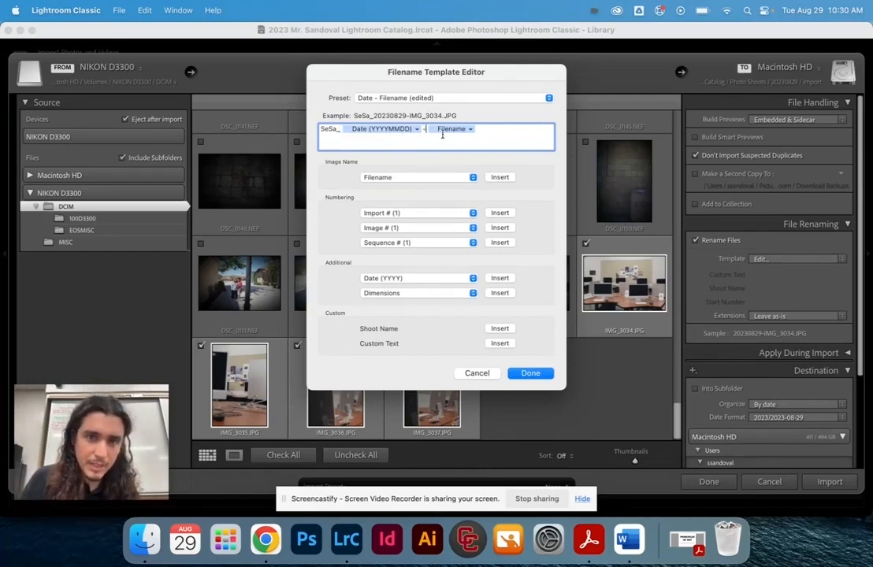
key("BackSpace")
type("_")
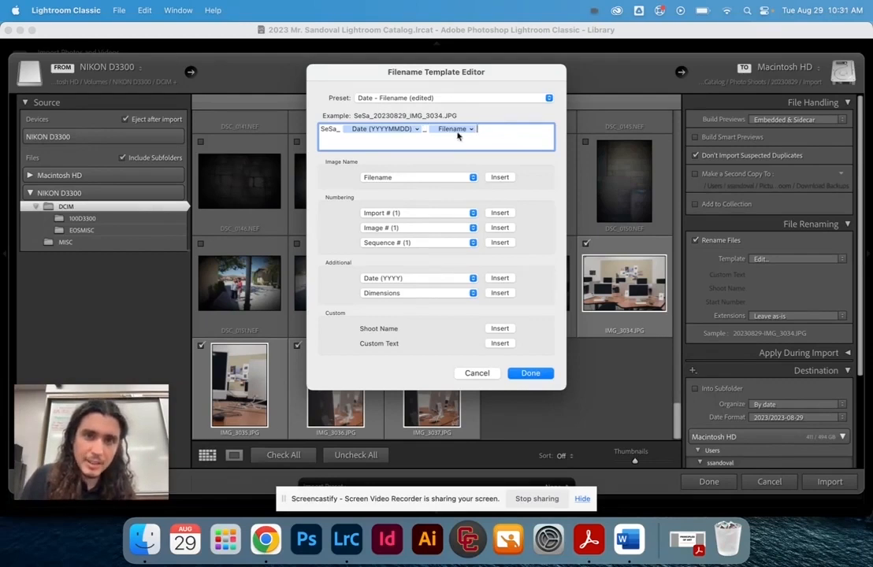
- Replace the Filename token at the template's end with Import # (1) and save the template
key("BackSpace")
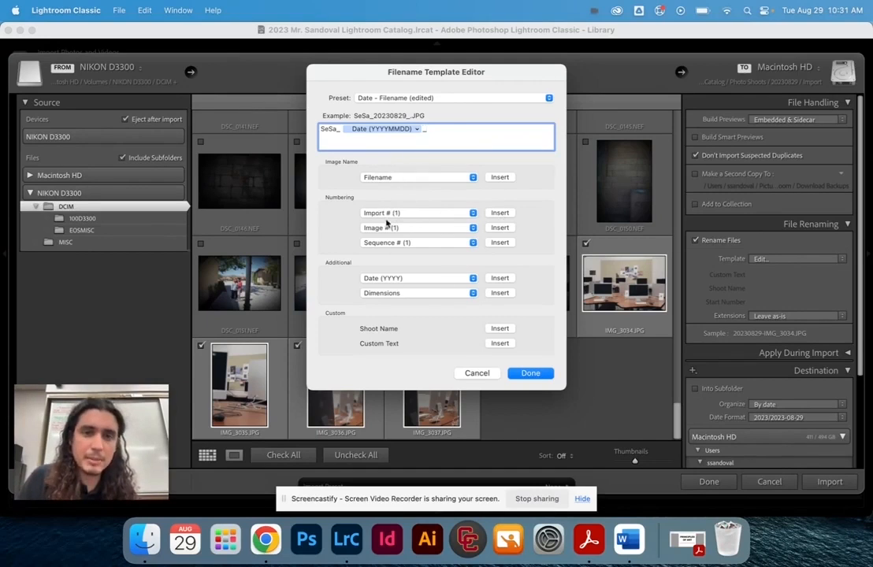
left_click(499, 213)
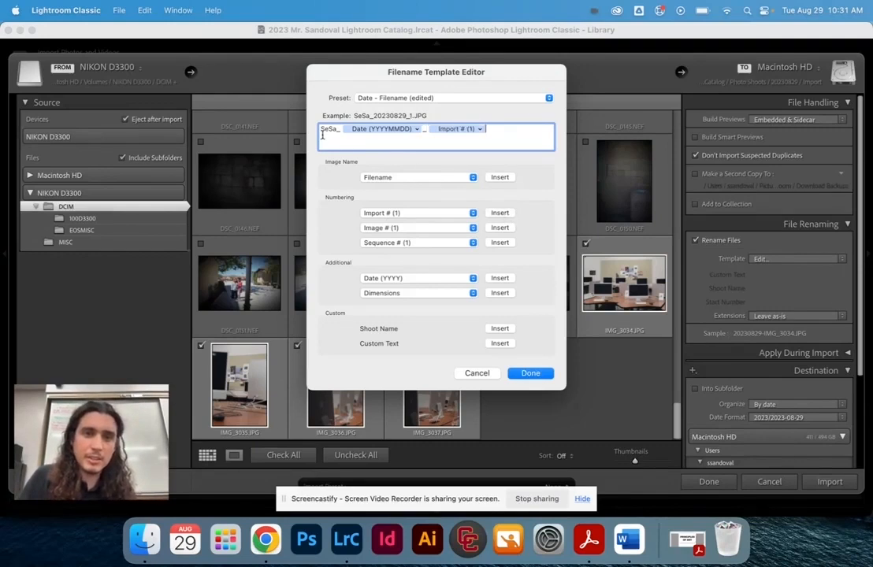
left_click(530, 373)
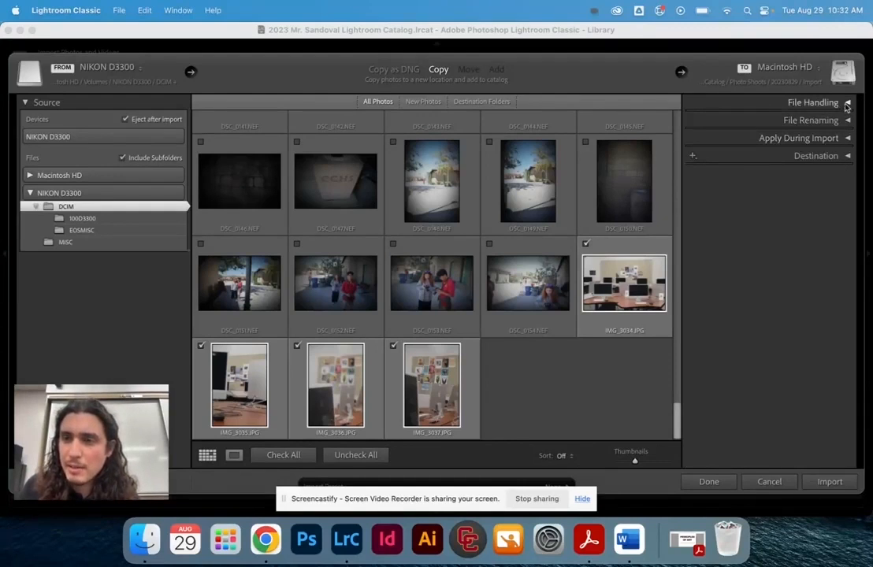
left_click(848, 104)
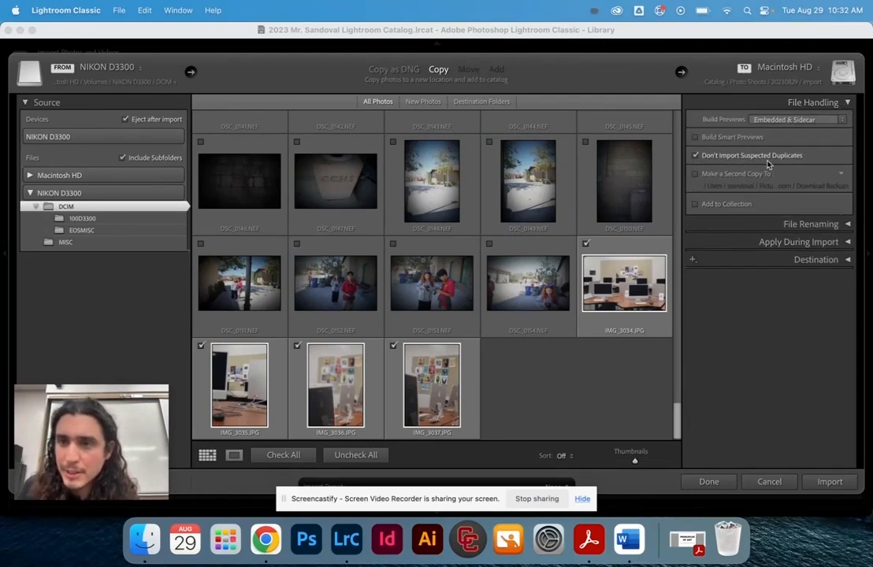
left_click(848, 102)
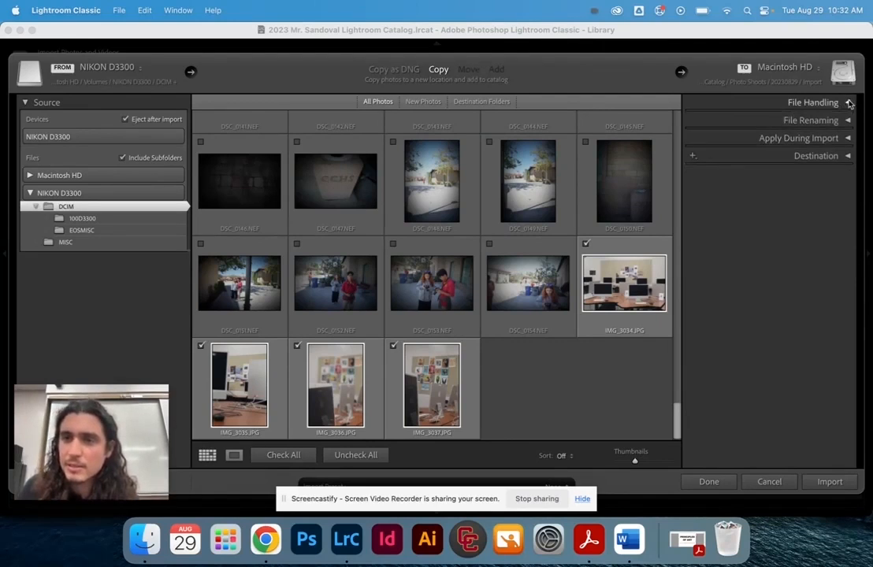
left_click(848, 120)
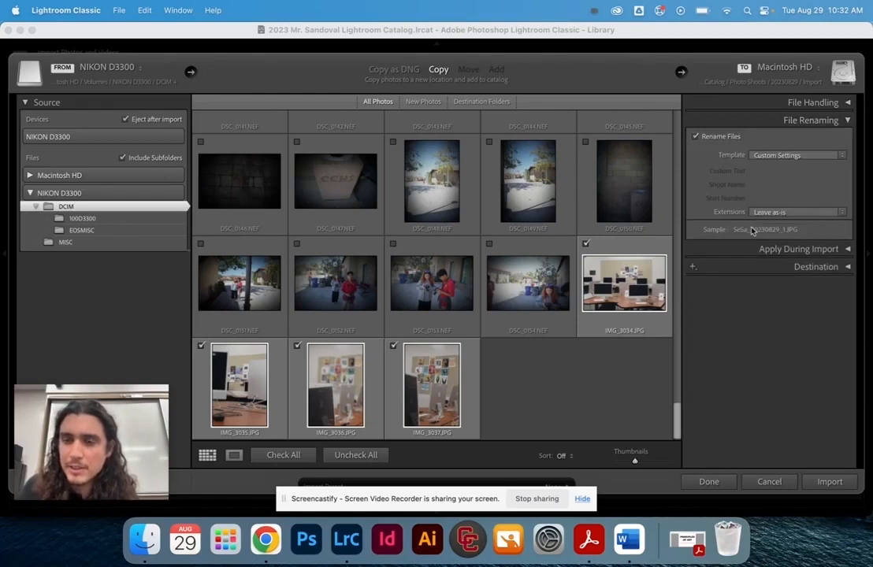
left_click(848, 121)
- Start a new metadata preset to apply during import and name it with the photographer's full name
left_click(848, 138)
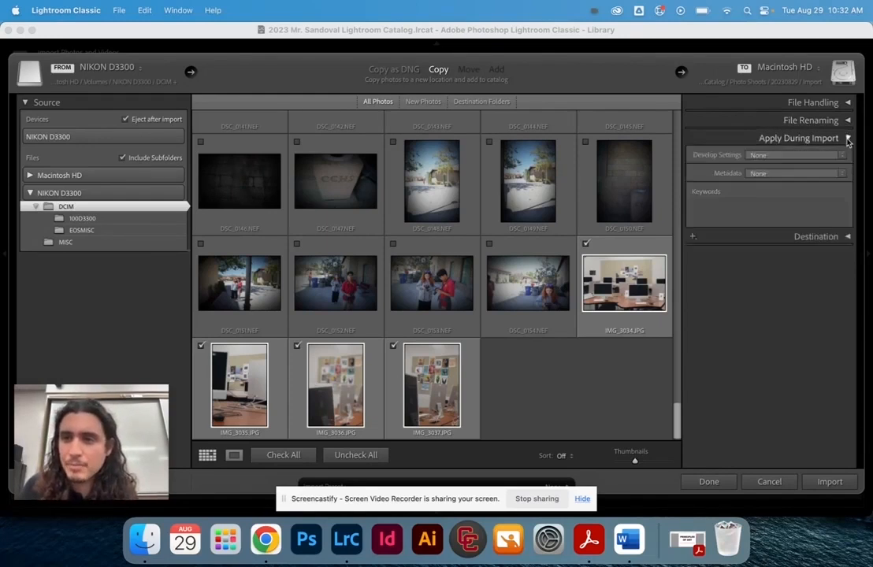
left_click(764, 172)
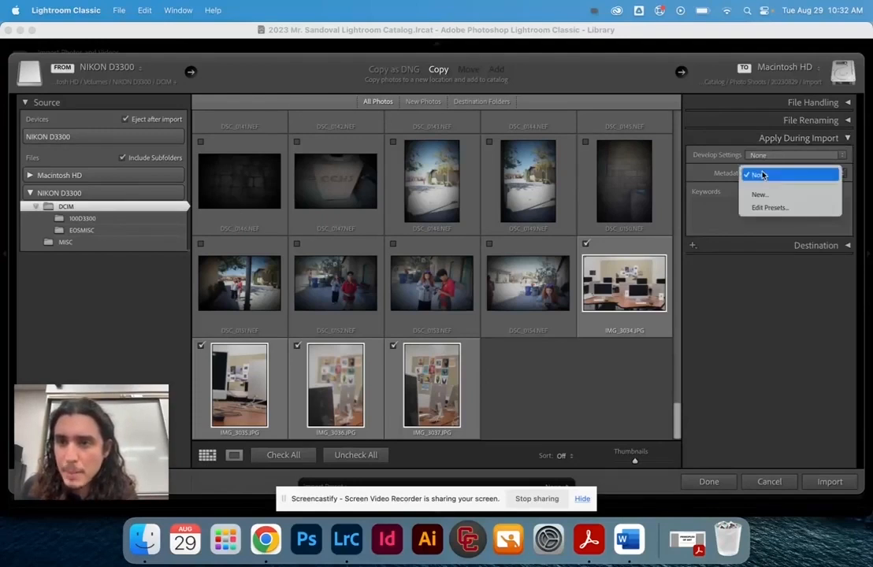
left_click(798, 198)
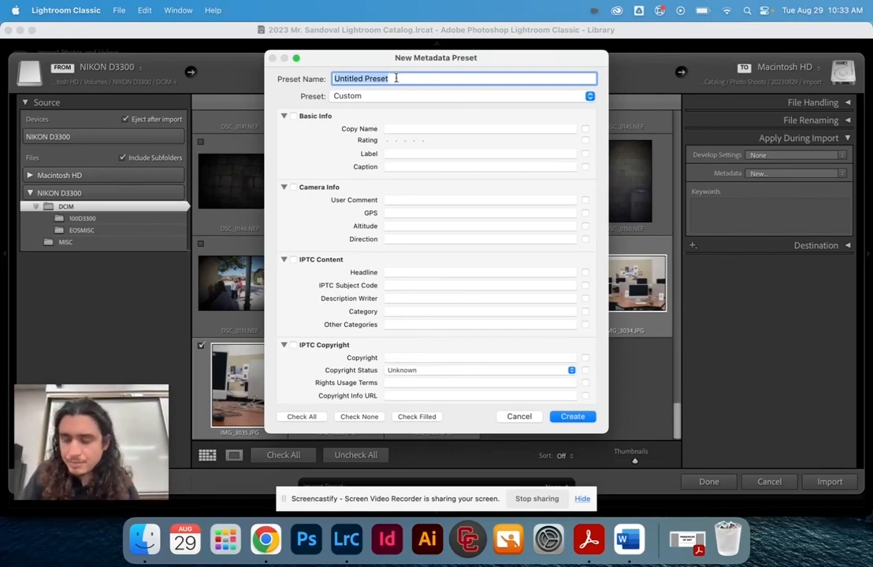
type("Sean ")
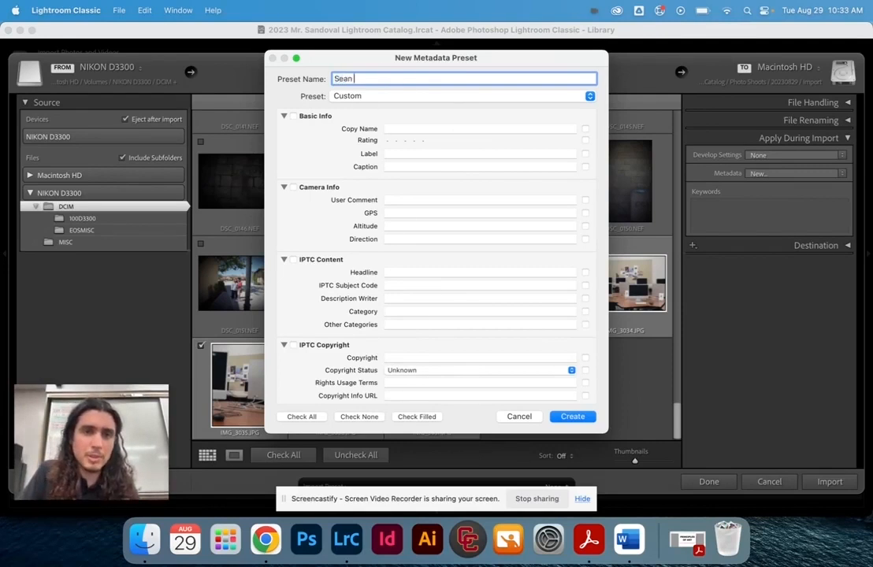
type("Sandoval")
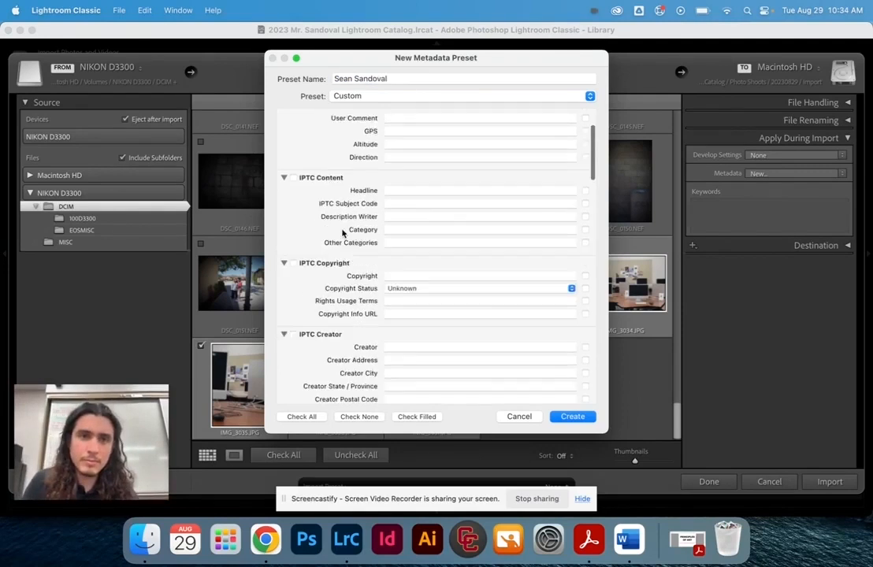
- Include the IPTC Copyright section in the preset and enter the photographer's full name as the copyright
scroll(344, 233, "up", 3)
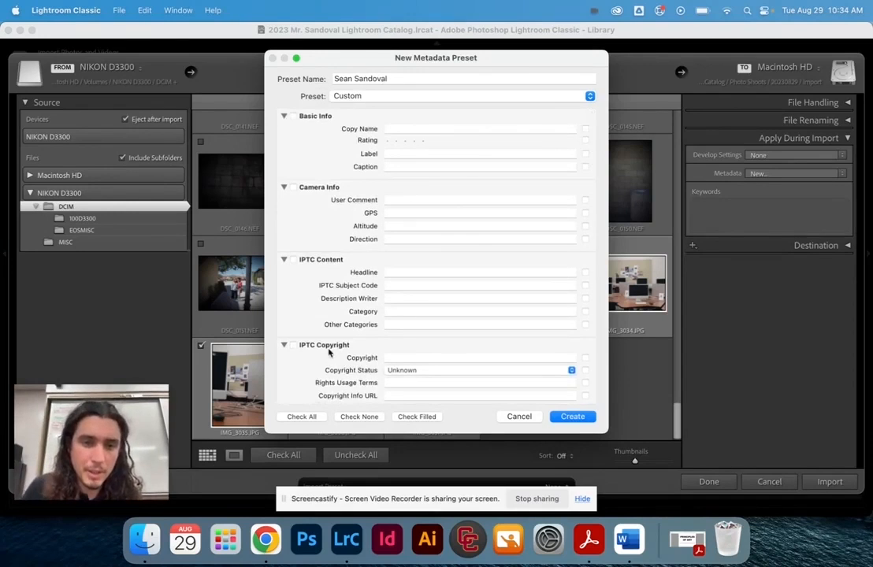
left_click(292, 345)
scroll(331, 343, "down", 3)
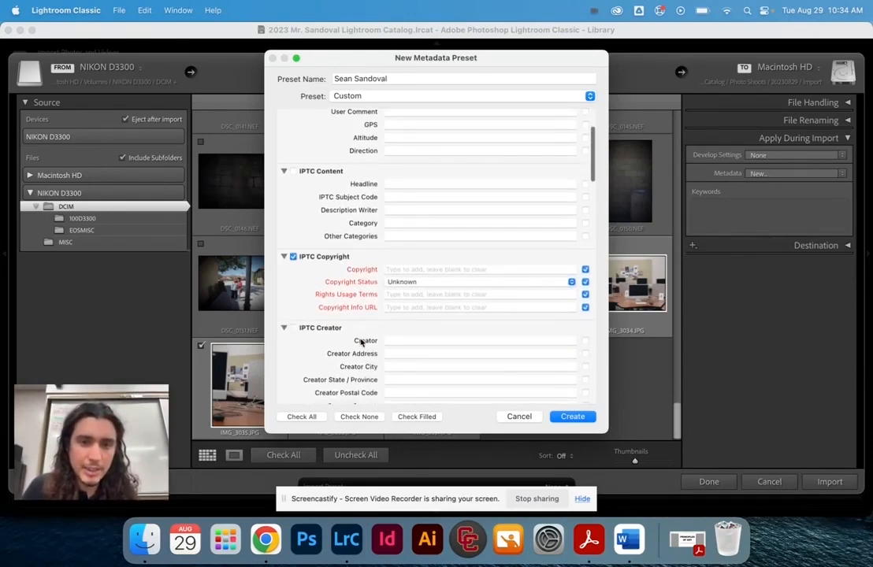
left_click(435, 268)
type("S")
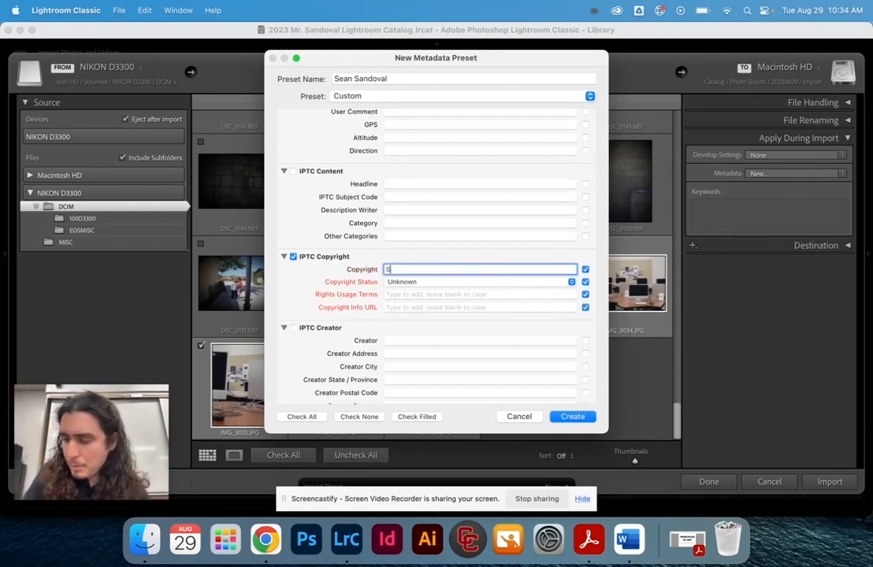
type("ean Sandoval")
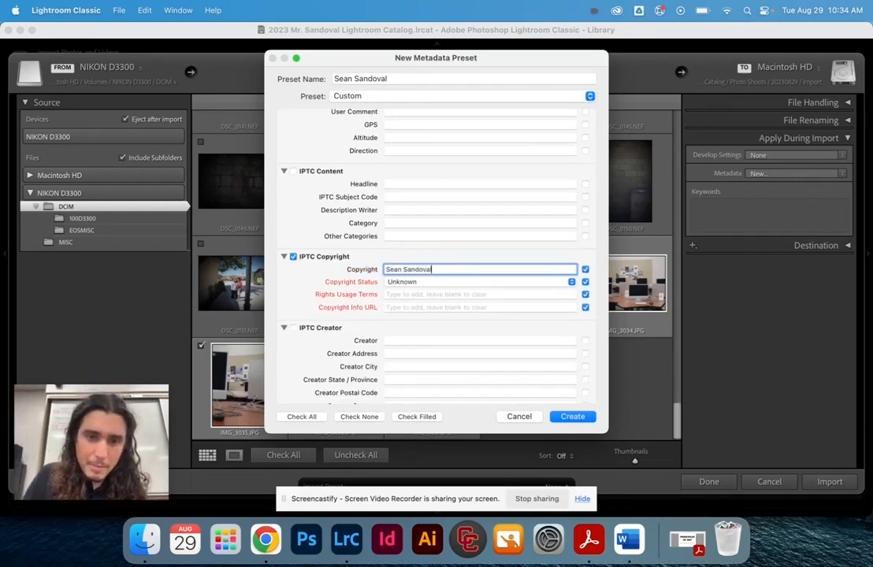
- Set the copyright status to Copyrighted and the rights usage terms to "All Rights Reserved."
left_click(457, 282)
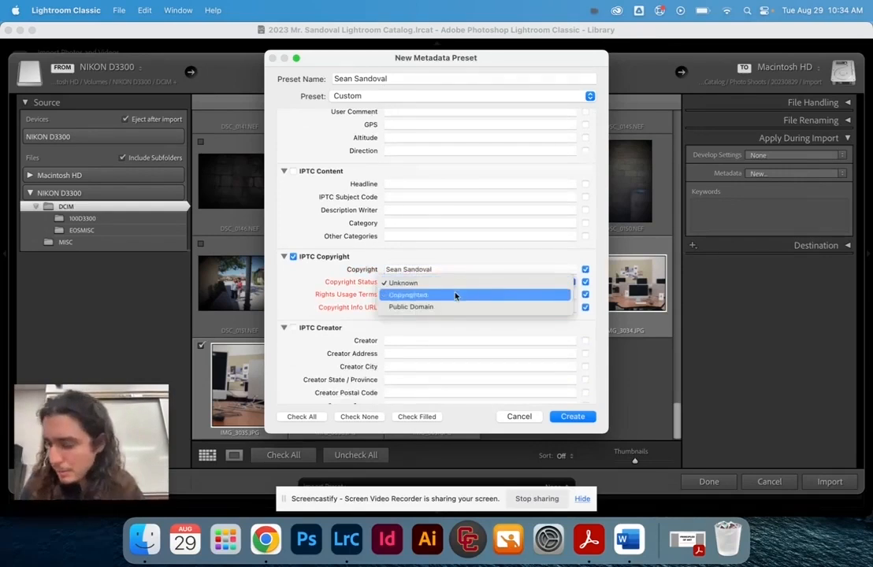
left_click(455, 295)
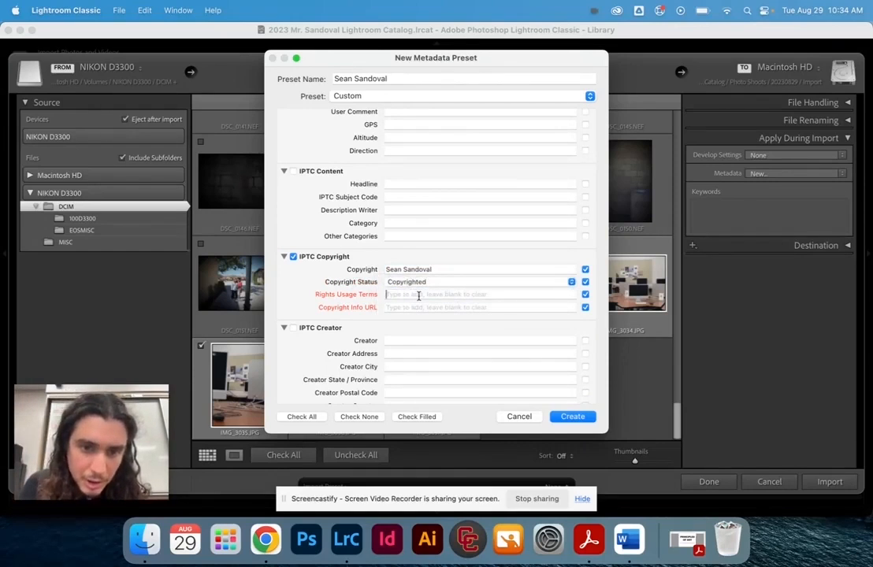
left_click(419, 295)
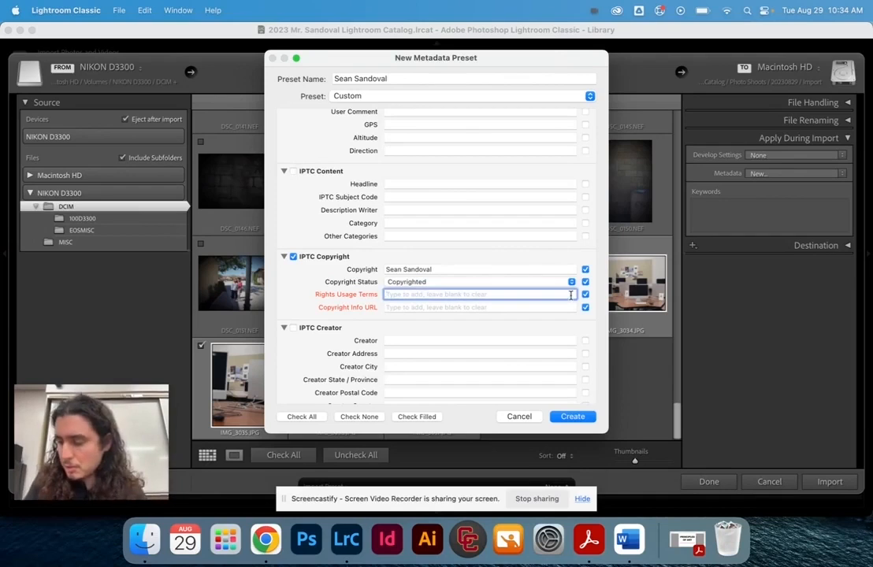
type("All Rights R")
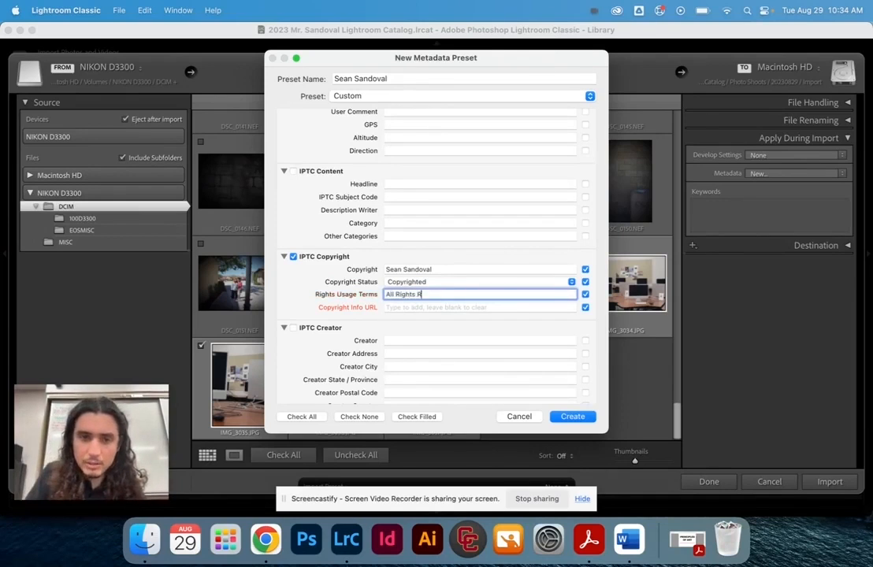
type("eserved.")
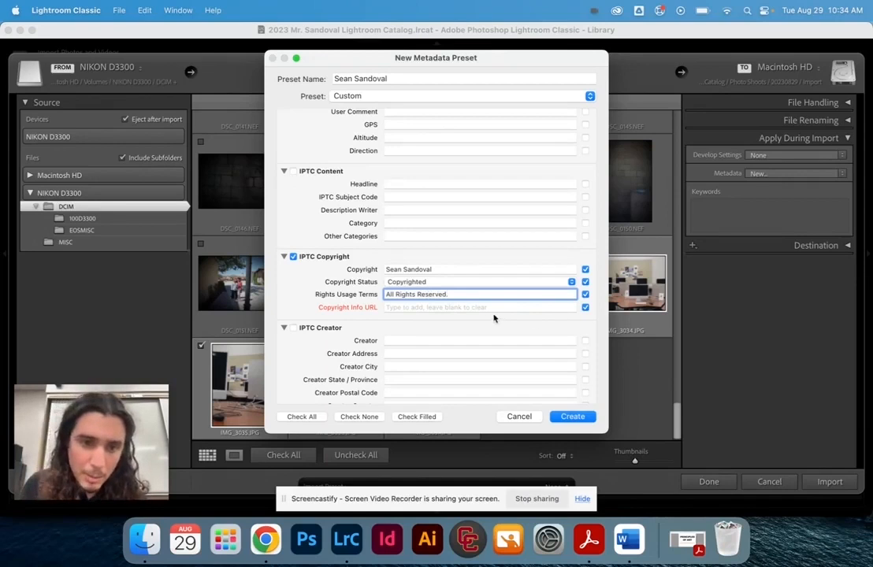
left_click(452, 307)
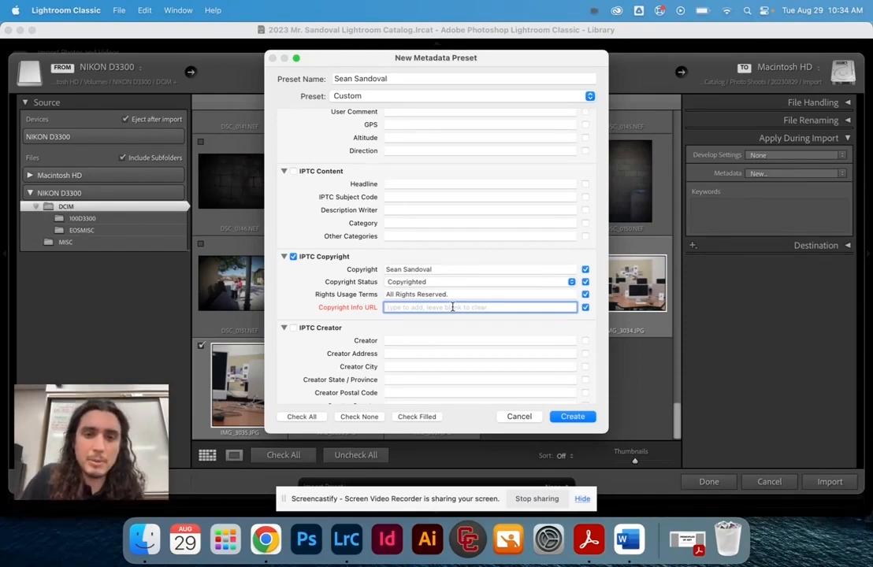
type("www.cathedralcatholic.com")
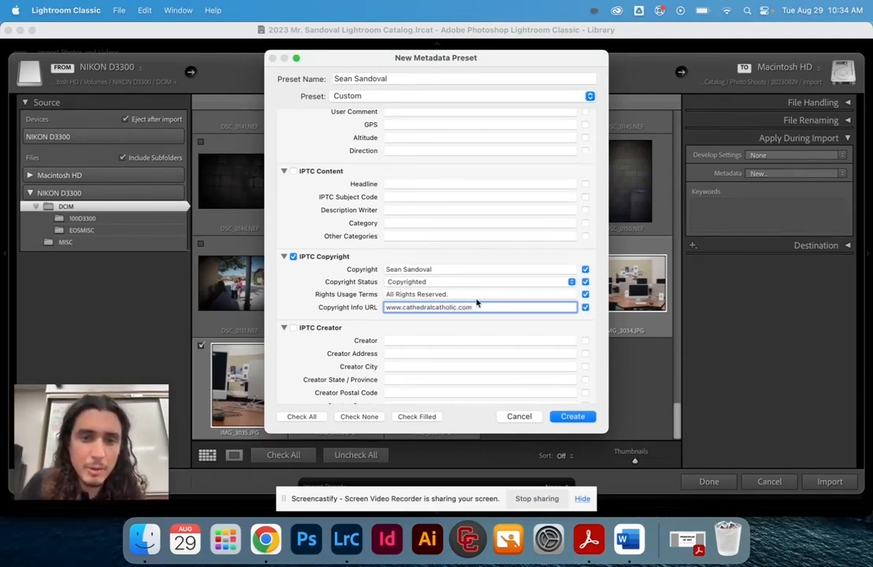
scroll(476, 302, "down", 1)
scroll(476, 303, "down", 6)
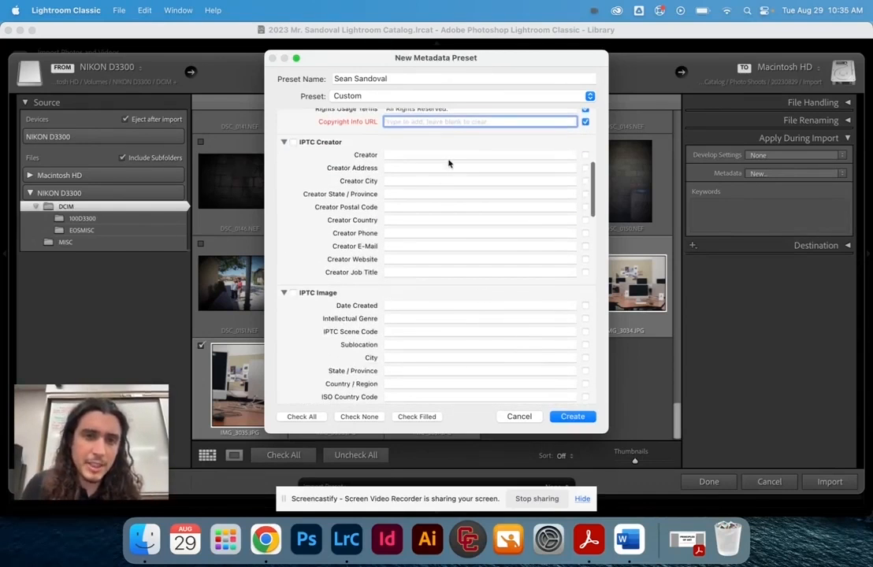
- Look over the remaining IPTC sections and create the metadata preset for the import
scroll(449, 162, "down", 5)
scroll(448, 161, "up", 7)
scroll(448, 162, "up", 2)
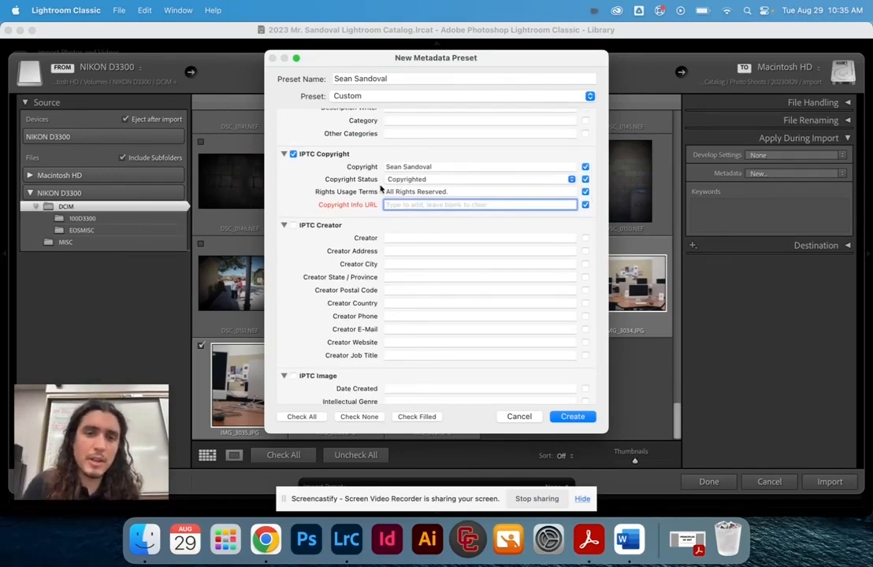
scroll(384, 189, "down", 3)
scroll(384, 189, "up", 3)
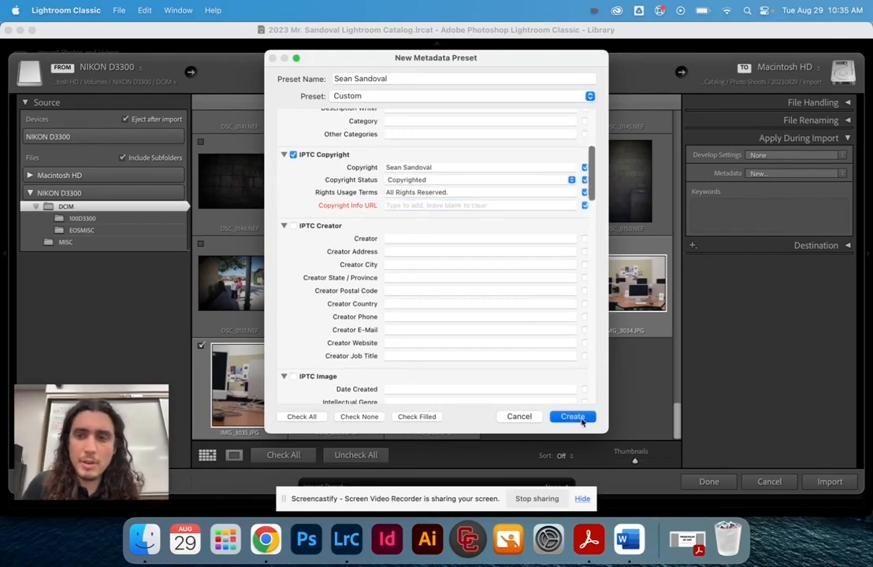
left_click(573, 418)
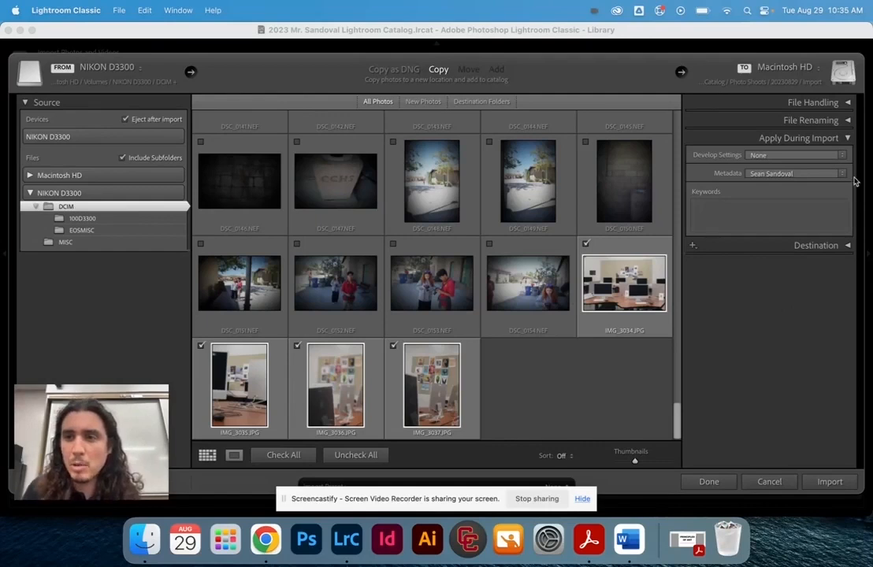
- Set the import destination to organize the files into one folder and import the checked photos
left_click(848, 138)
left_click(835, 155)
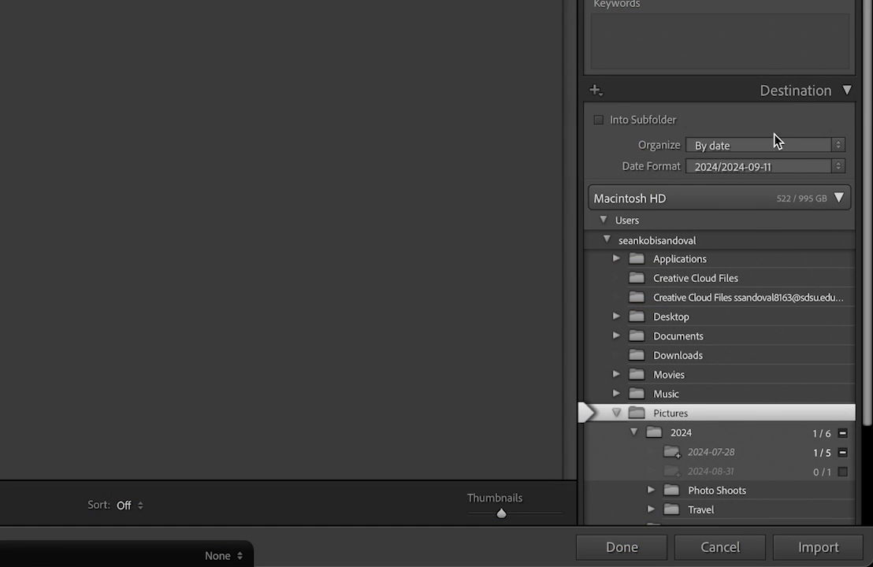
left_click(751, 145)
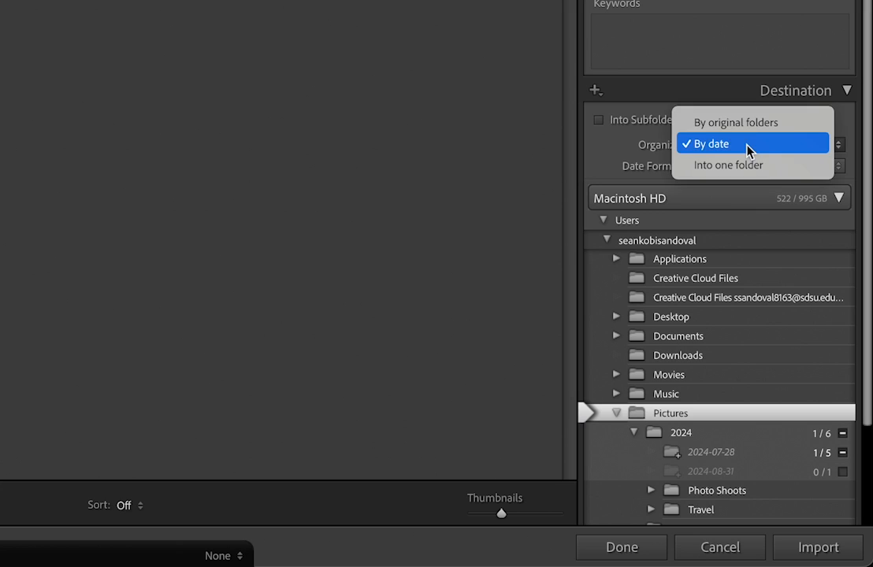
left_click(750, 166)
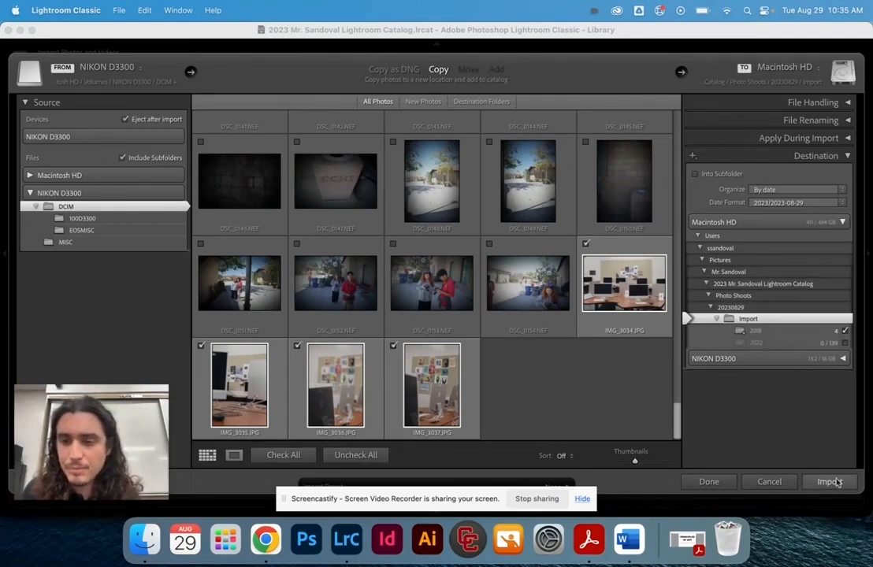
left_click(831, 482)
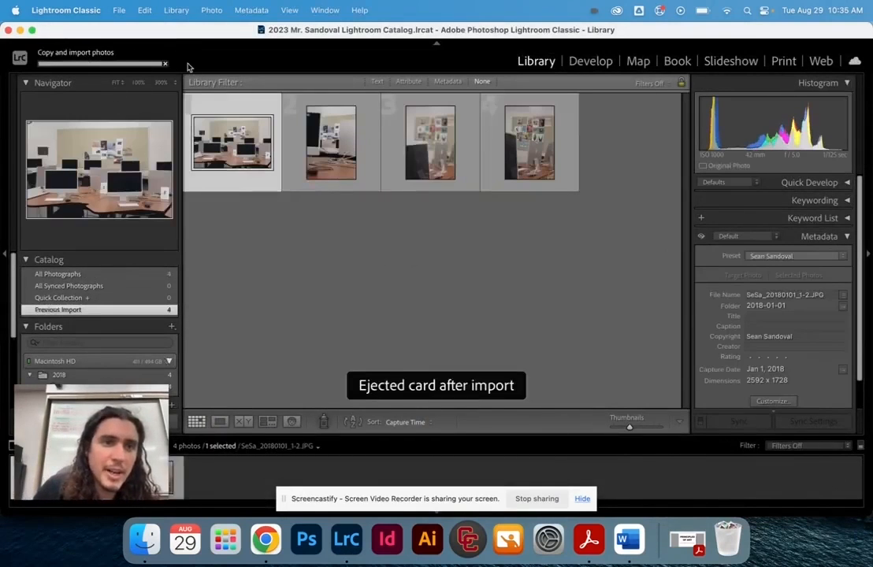
- Look through the newly imported photos one by one in the filmstrip
left_click_drag(109, 392, 792, 394)
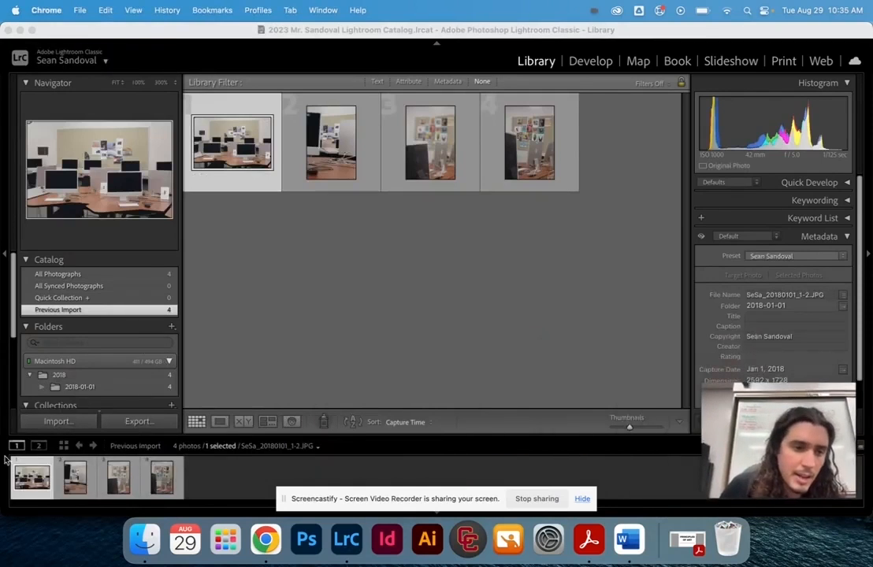
left_click(207, 472)
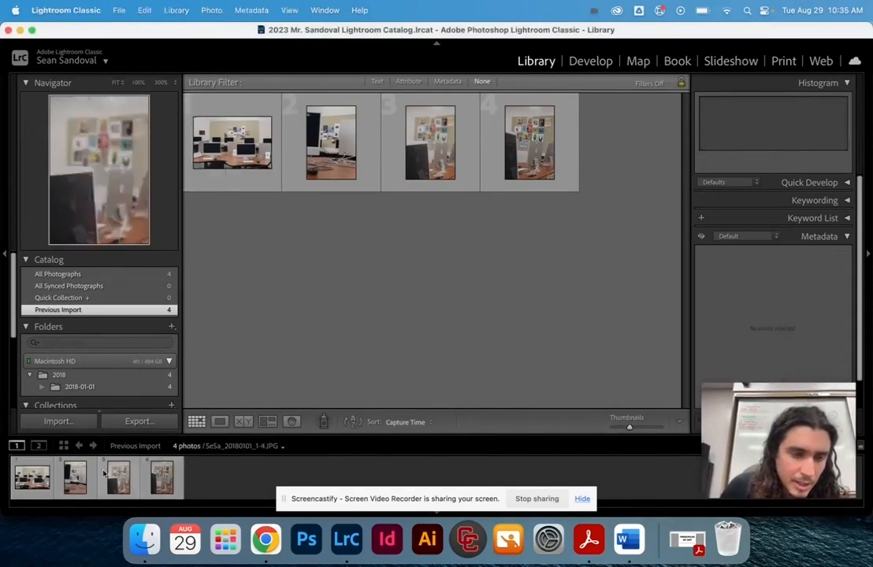
left_click(19, 476)
key("Right")
key("Right")
key("Right")
key("Left")
key("Left")
key("Left")
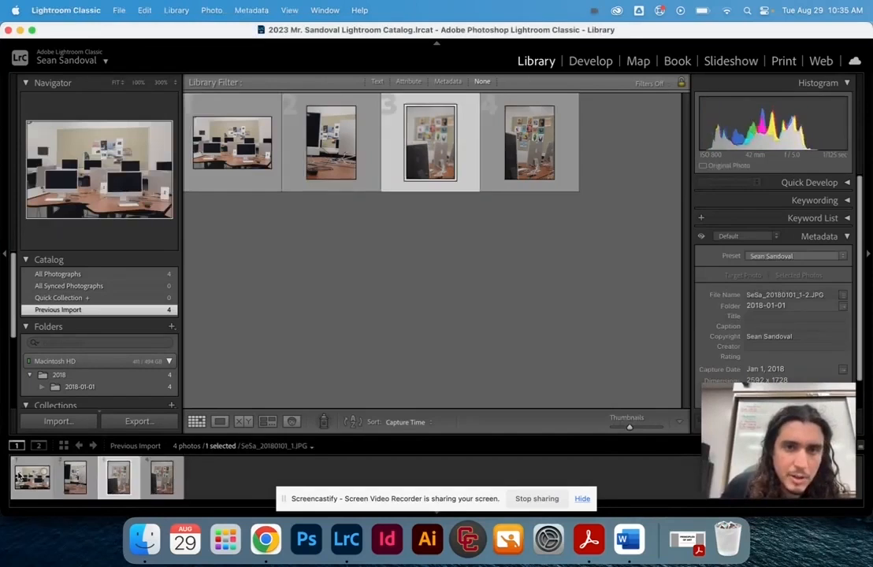
key("Right")
key("Right")
key("Right")
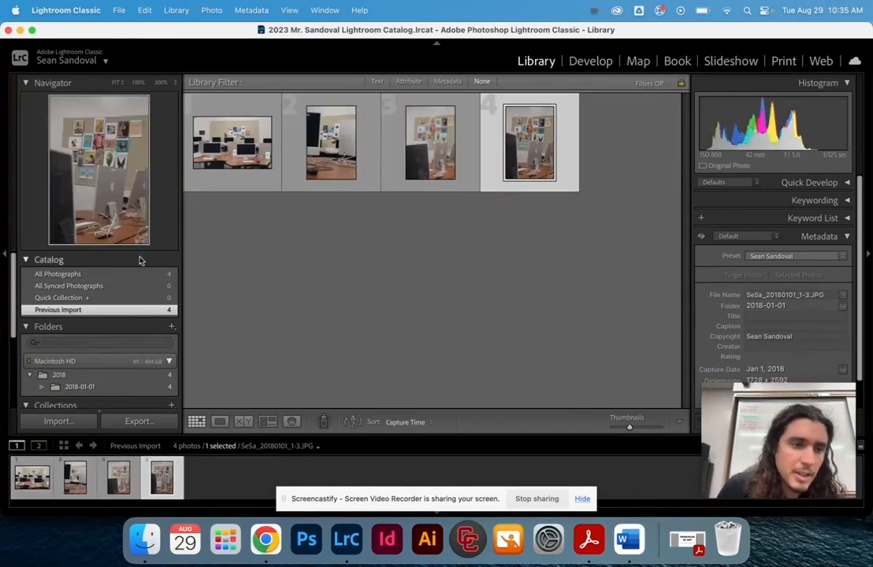
- Show the 2018-01-01 folder's photos and collapse the Collections and Publish Services sections
scroll(139, 261, "down", 3)
left_click(65, 314)
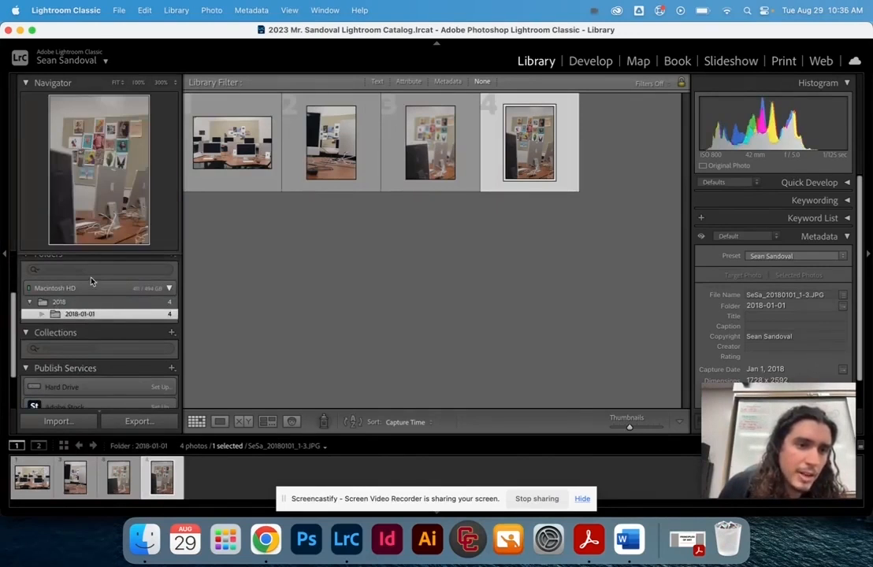
scroll(76, 289, "up", 2)
scroll(60, 312, "down", 1)
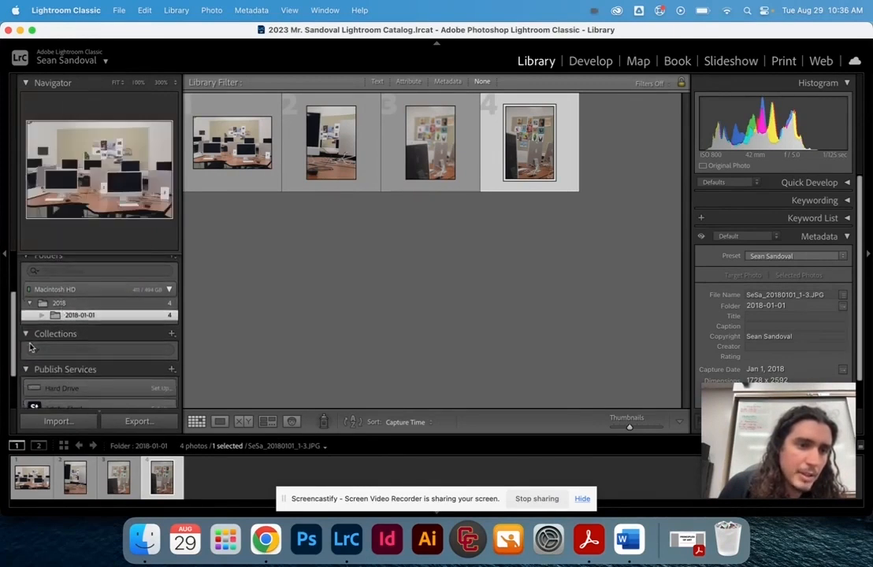
left_click(25, 336)
left_click(26, 351)
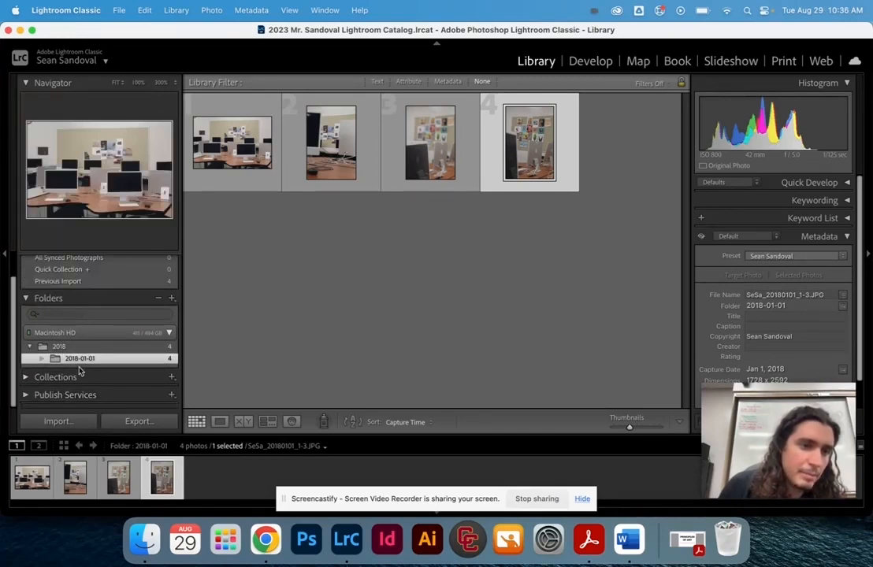
scroll(76, 391, "up", 1)
scroll(70, 336, "down", 1)
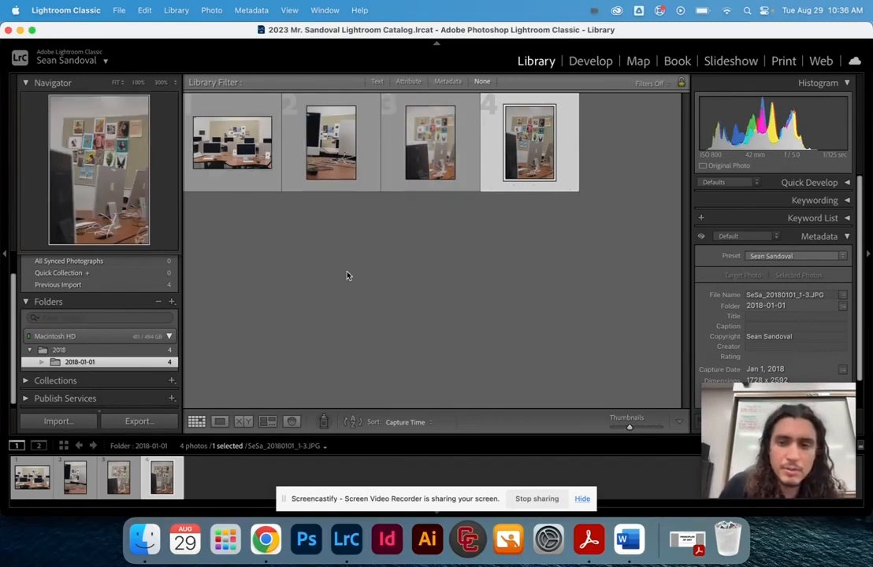
- Open the fourth photo in the Develop module, dismiss the introductory tips and look over the adjustment sections
left_click(586, 68)
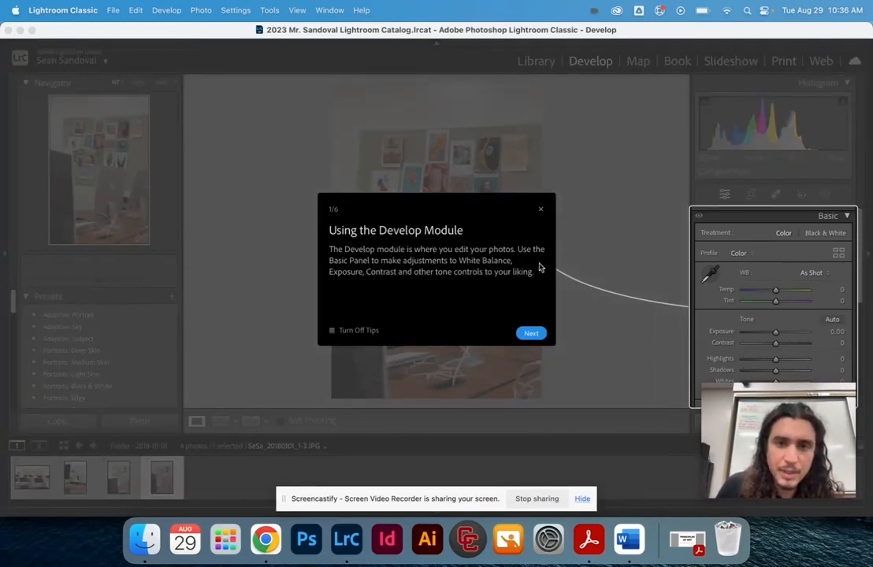
left_click(541, 208)
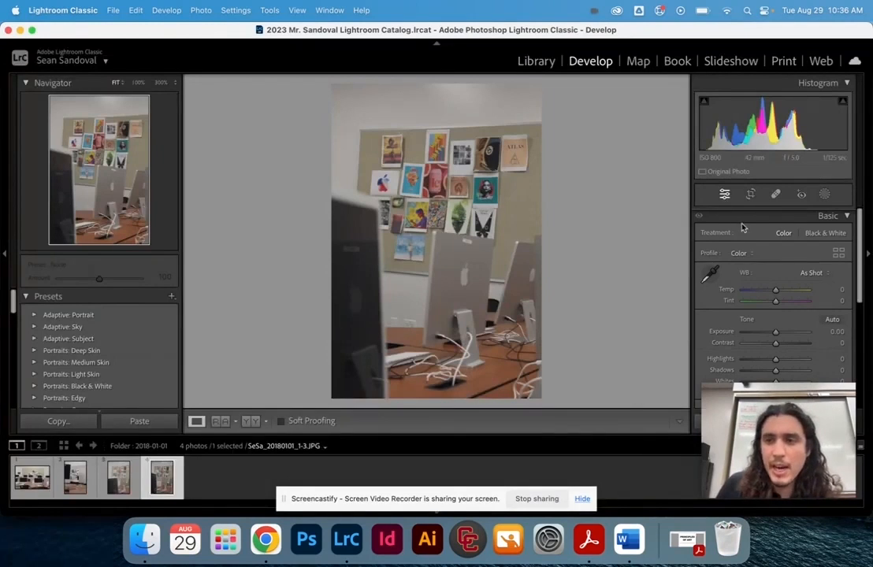
scroll(741, 227, "down", 3)
left_click_drag(780, 438, 516, 435)
scroll(824, 266, "down", 5)
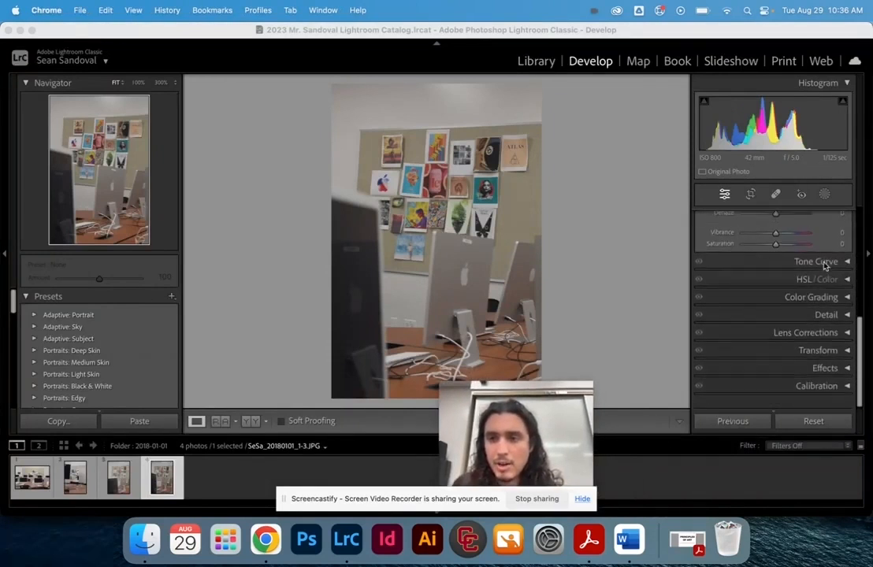
scroll(824, 267, "up", 6)
scroll(824, 266, "down", 2)
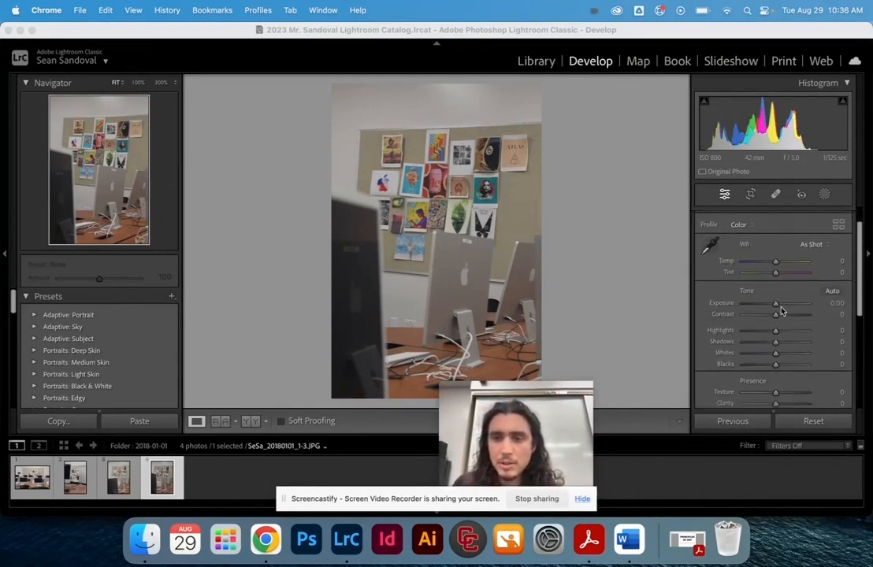
- Set the fourth photo's Temp to -44 and Exposure to +2.05, and strongly lower its Blacks
mouse_move(777, 304)
left_mouse_down()
mouse_move(793, 306)
mouse_move(772, 309)
left_mouse_up()
left_click_drag(775, 265, 766, 267)
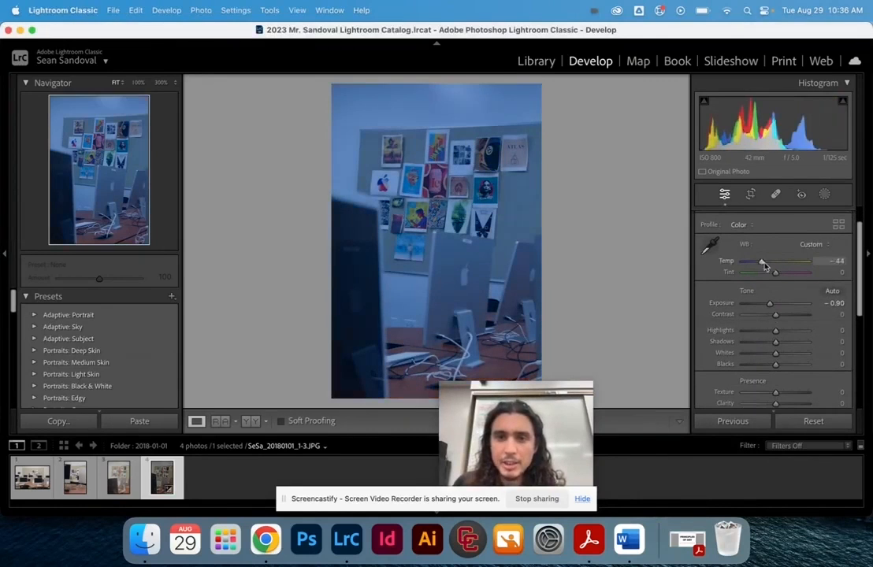
left_click_drag(780, 306, 790, 307)
scroll(774, 338, "down", 1)
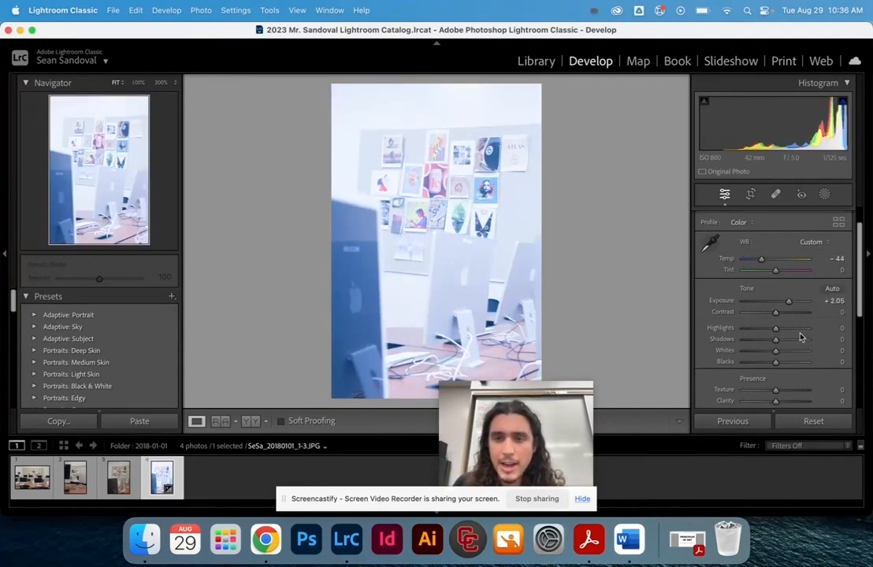
left_click_drag(775, 340, 744, 362)
- Raise the Lights region of the photo's Tone Curve to +37
scroll(772, 370, "down", 3)
scroll(772, 367, "down", 3)
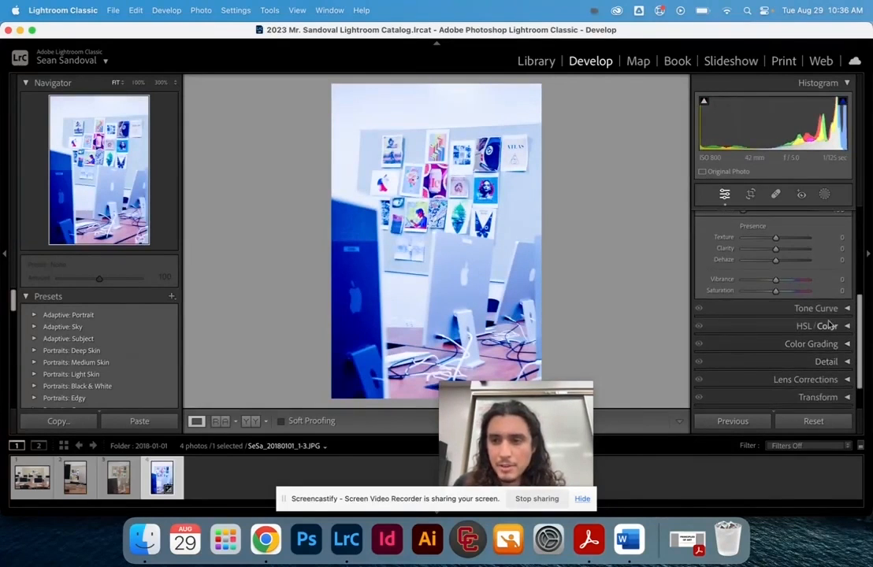
scroll(835, 307, "down", 2)
left_click(846, 272)
left_click_drag(787, 347, 784, 343)
scroll(784, 342, "down", 2)
scroll(820, 343, "down", 2)
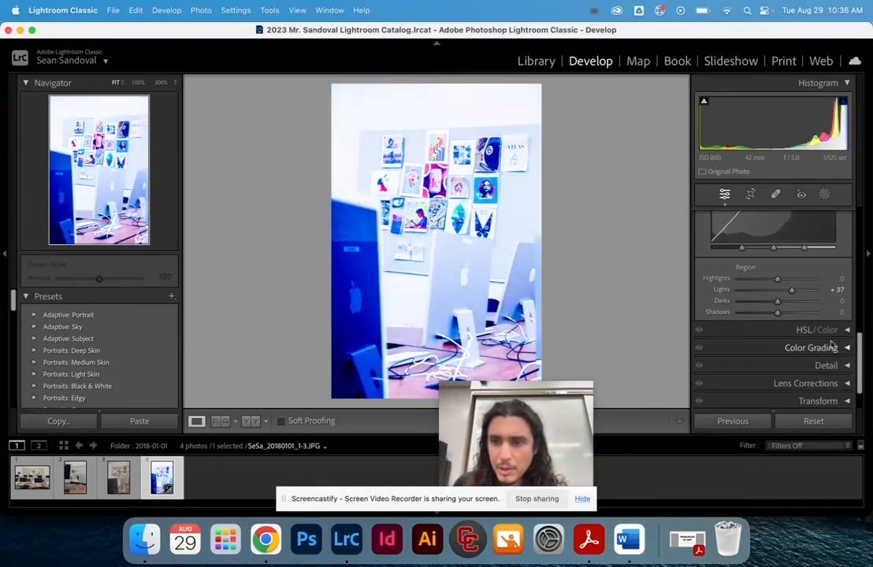
- Expand Color Grading and HSL, and set the photo's hues to Orange -92, Blue +63, Purple +92 and Magenta +100
left_click(848, 349)
left_click(819, 261)
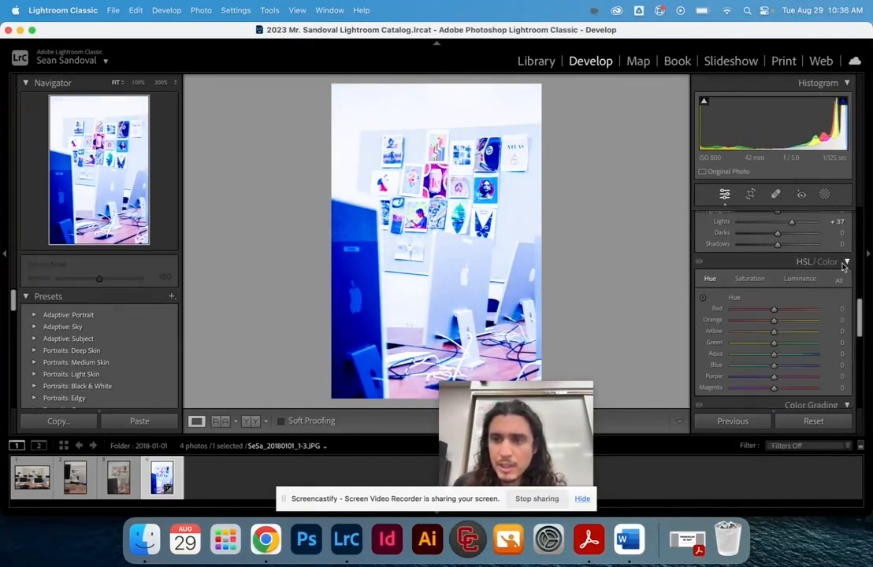
left_click_drag(774, 263, 736, 272)
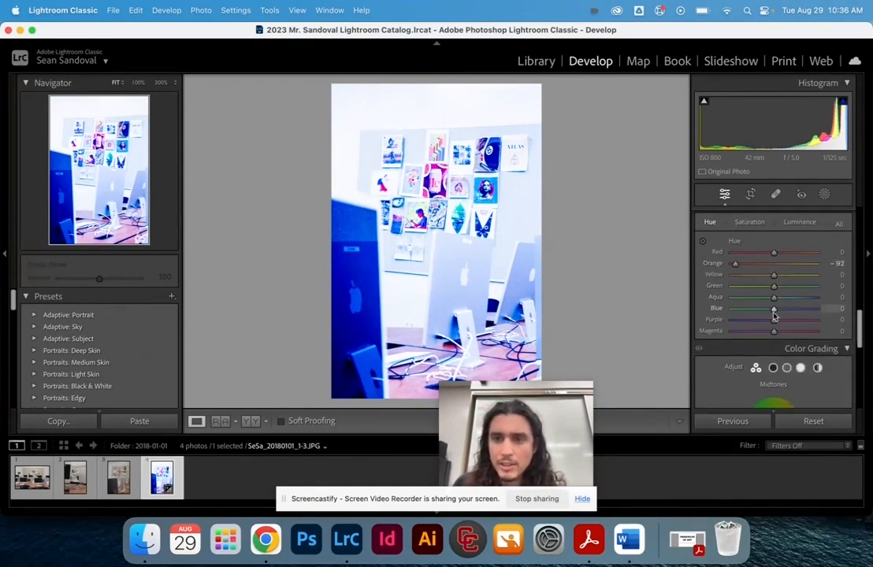
left_click_drag(774, 308, 812, 319)
- Expand the Detail section and set the photo's Sharpening Amount to 119
scroll(800, 340, "down", 10)
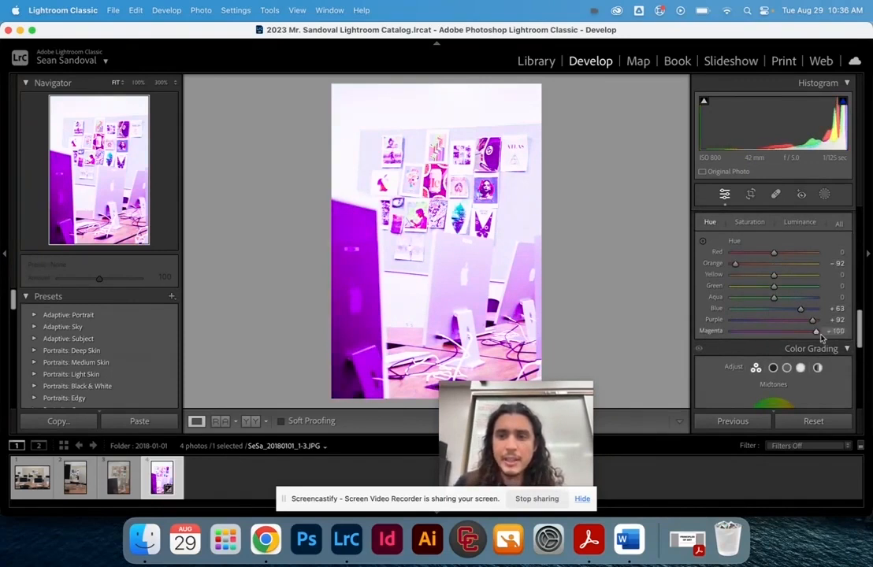
left_click(819, 324)
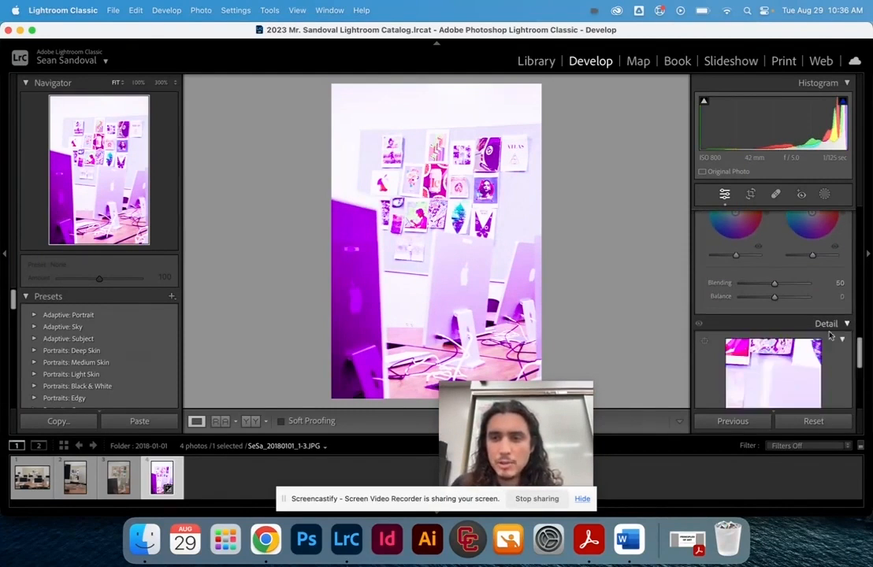
scroll(788, 347, "down", 5)
left_click_drag(761, 337, 794, 341)
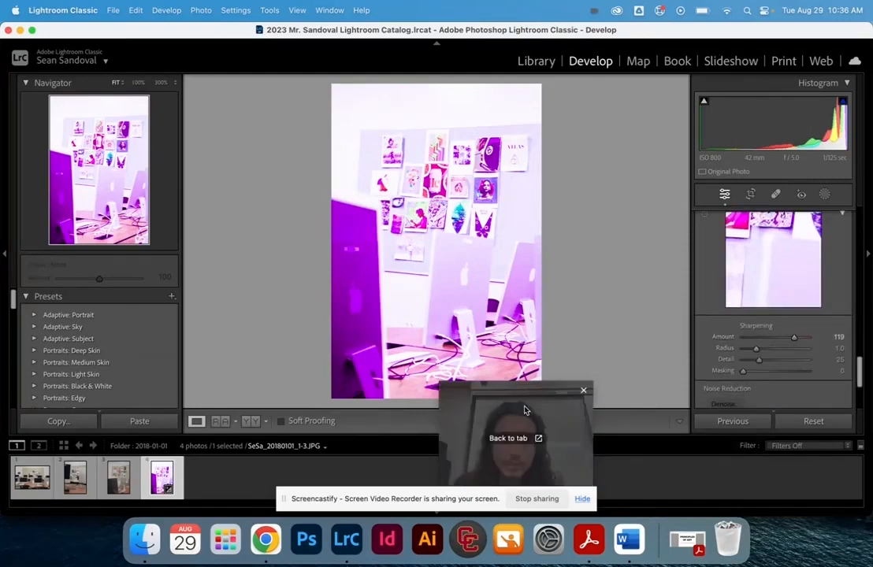
- Switch to the second photo in the filmstrip and set its Orange hue to +58
left_click(118, 477)
left_click(76, 481)
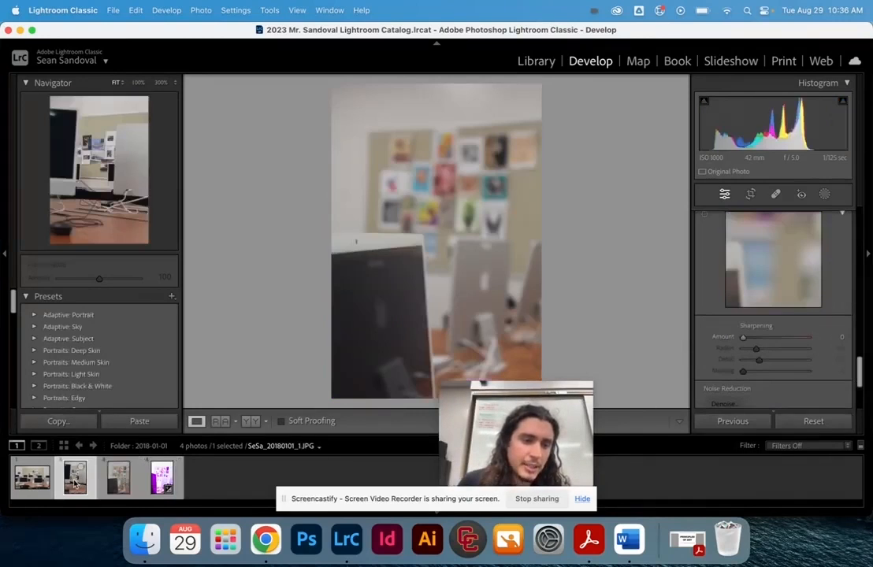
key("Left")
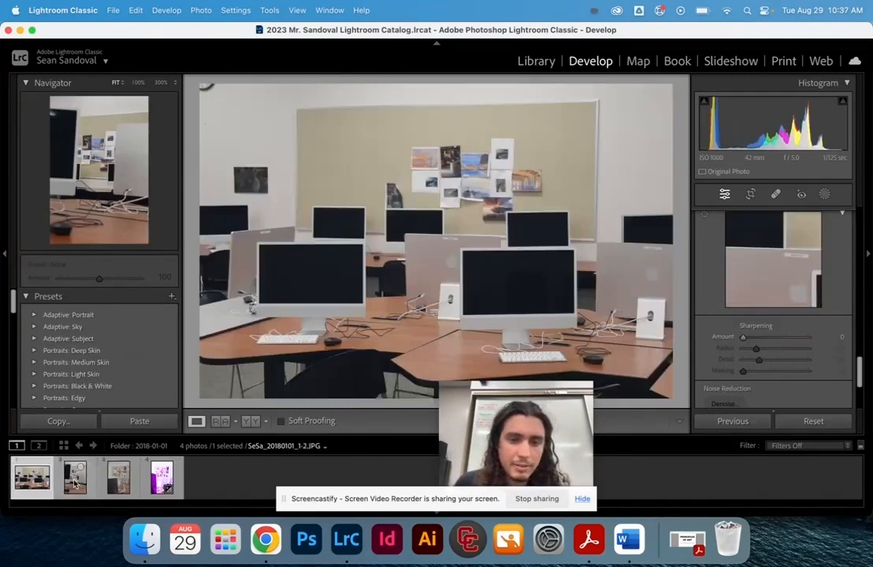
left_click(75, 481)
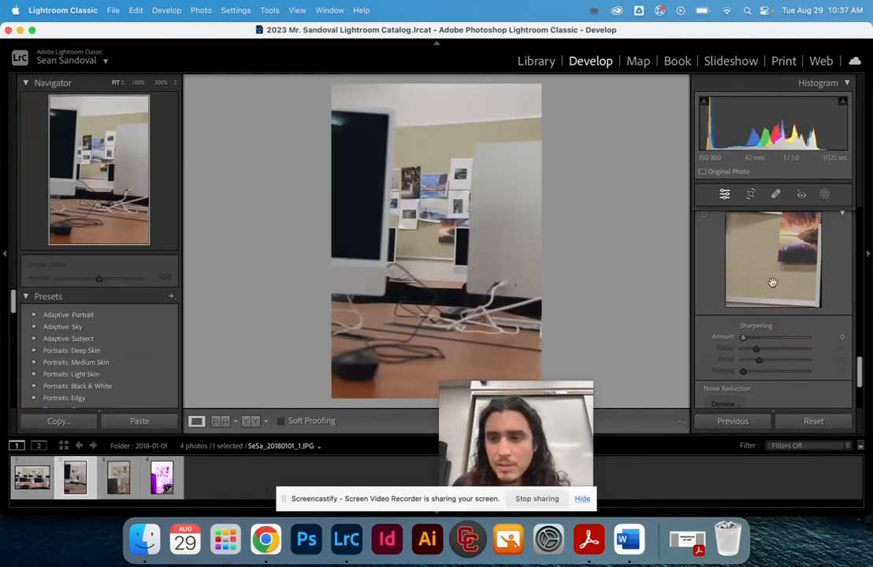
scroll(773, 282, "down", 3)
scroll(772, 284, "up", 10)
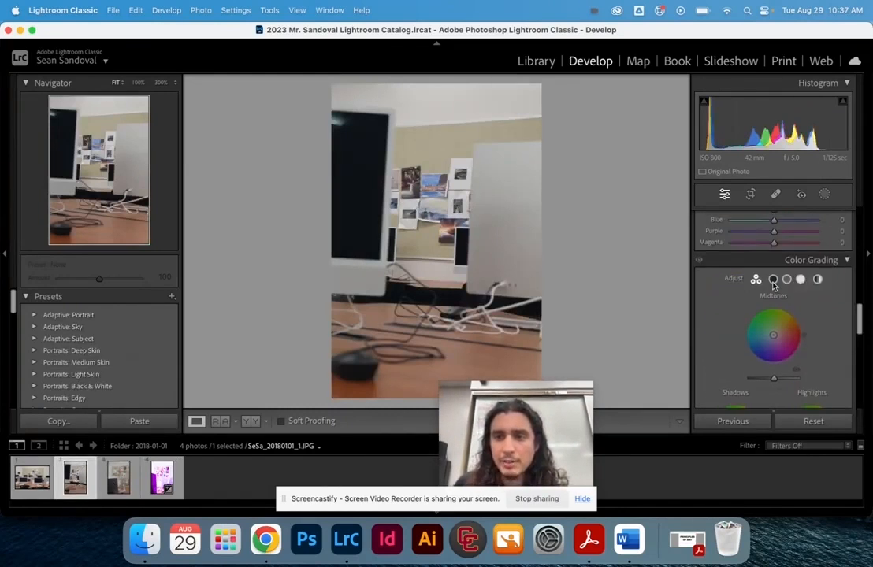
scroll(773, 285, "up", 3)
left_click_drag(774, 252, 798, 261)
left_click_drag(565, 392, 148, 36)
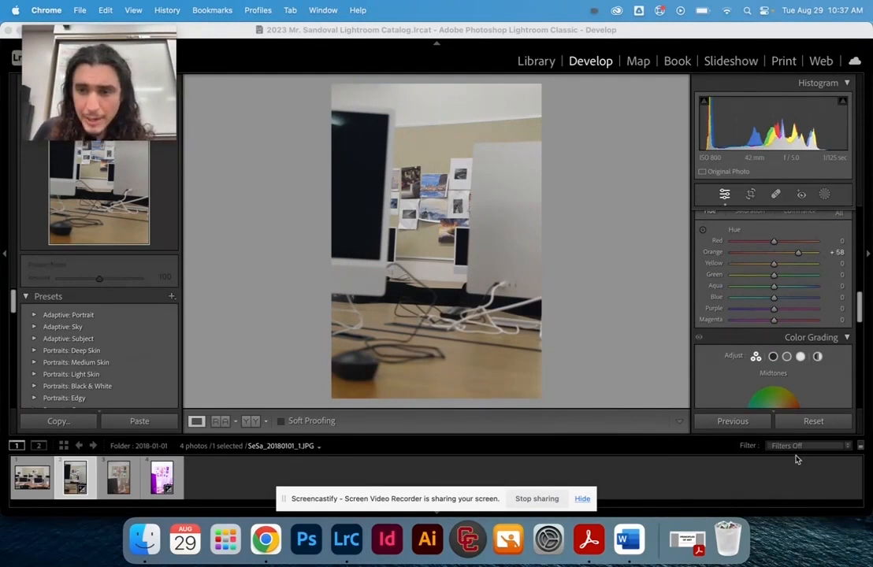
- Flag the second photo as a pick and remove the flag again
left_click(220, 466)
left_click(75, 479)
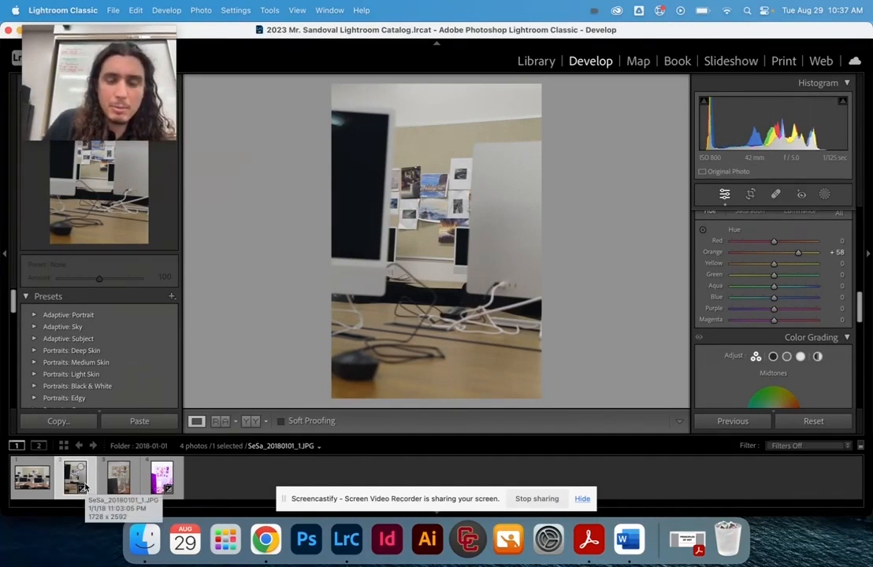
key("p")
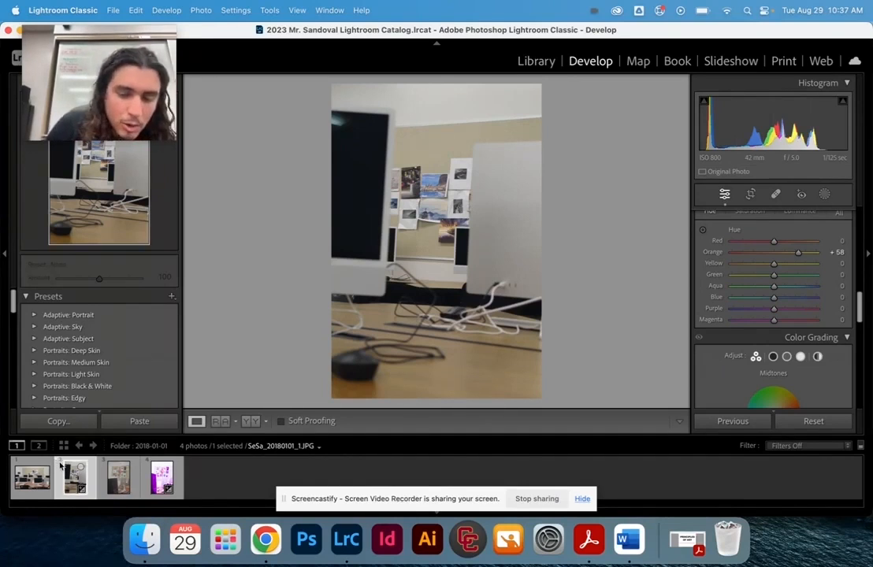
key("u")
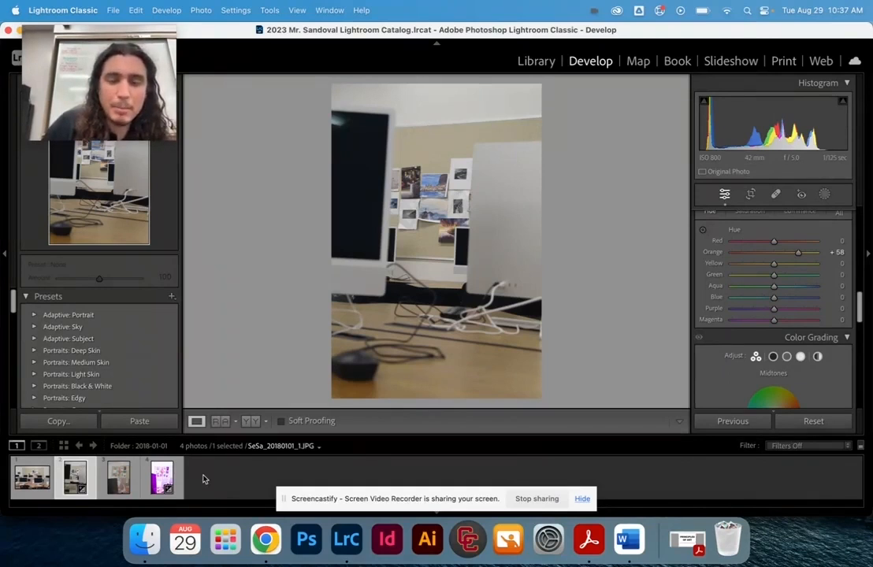
- Increase the second photo's rating to five stars
key("bracketright")
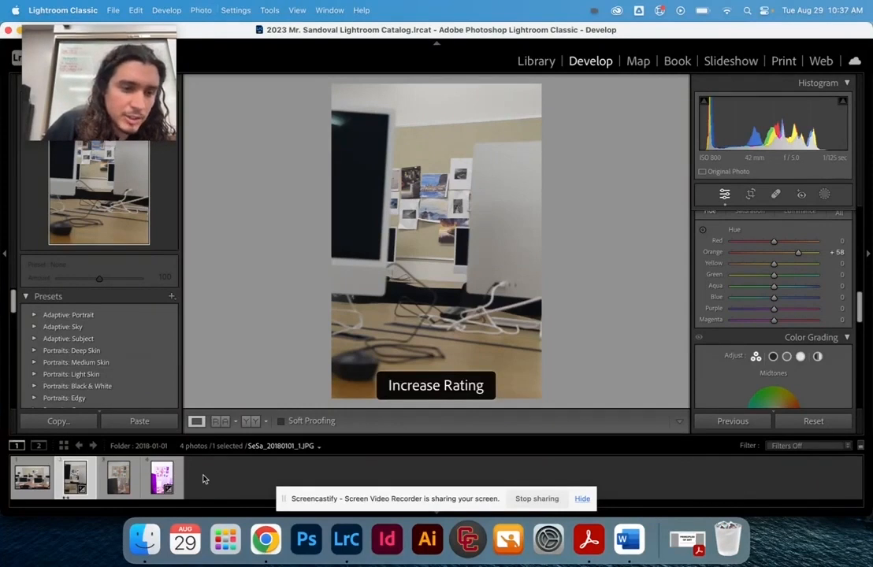
key("bracketright")
key("bracketright")
key("bracketright")
key("bracketright")
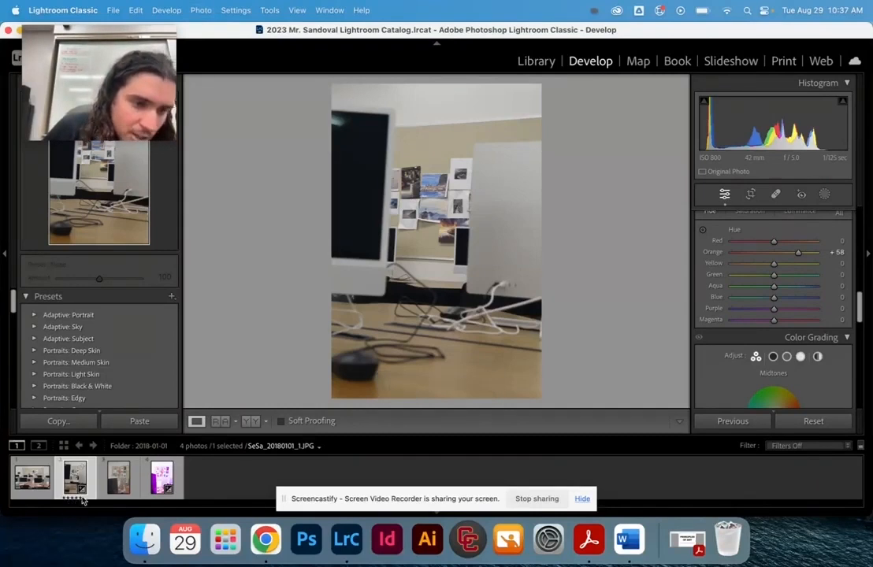
- Filter the filmstrip to show only rated photos and turn the filter off again
left_click(794, 447)
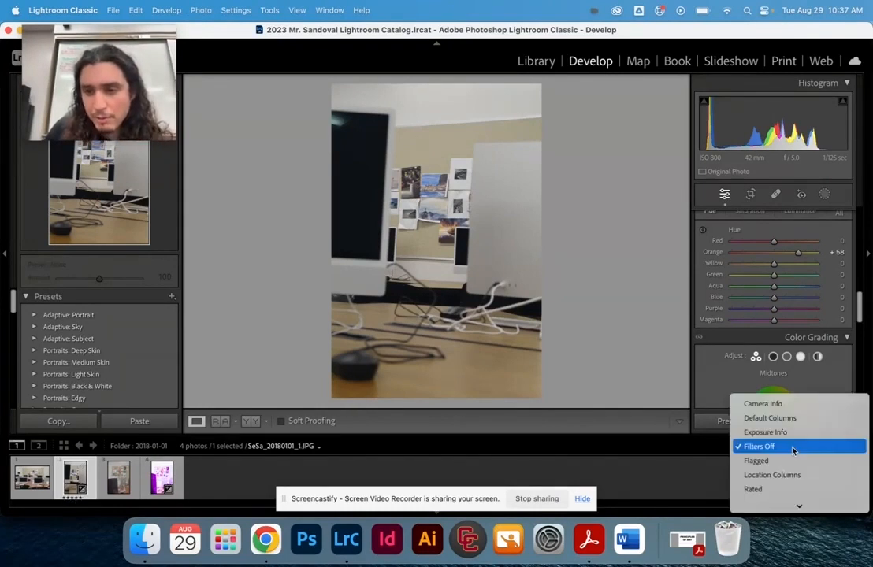
left_click(791, 489)
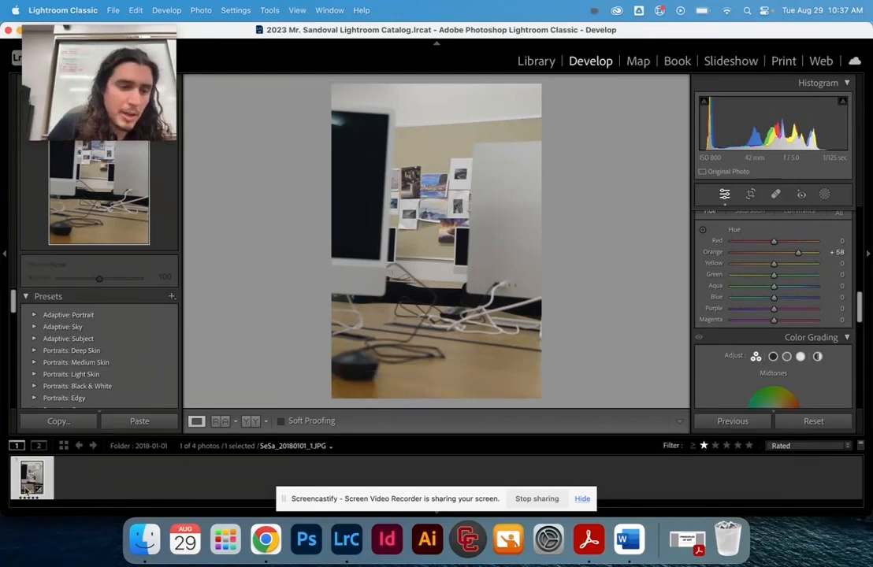
left_click(801, 447)
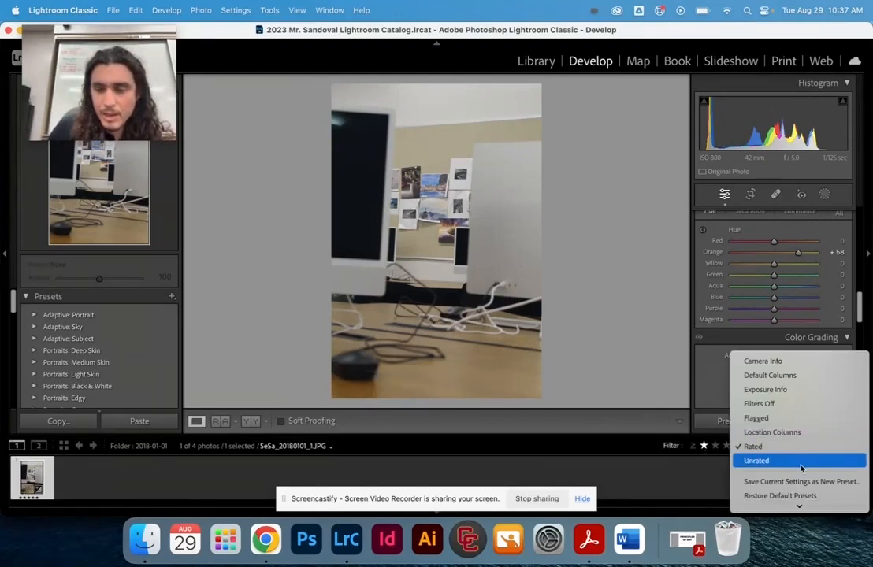
left_click(759, 404)
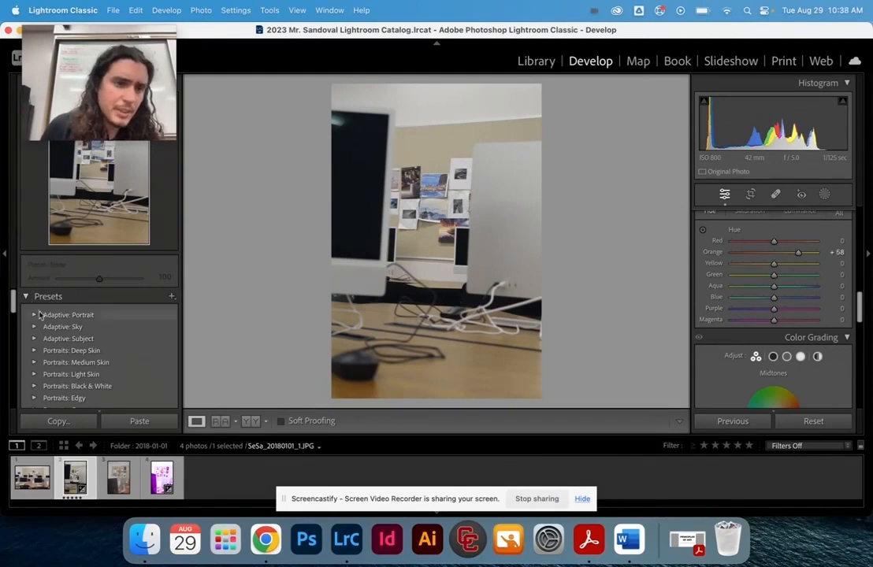
- Try the Seasons: Winter presets WN02, WN04 and WN06 on the second photo and settle on WN08
scroll(66, 335, "down", 3)
scroll(67, 335, "down", 3)
scroll(69, 333, "up", 5)
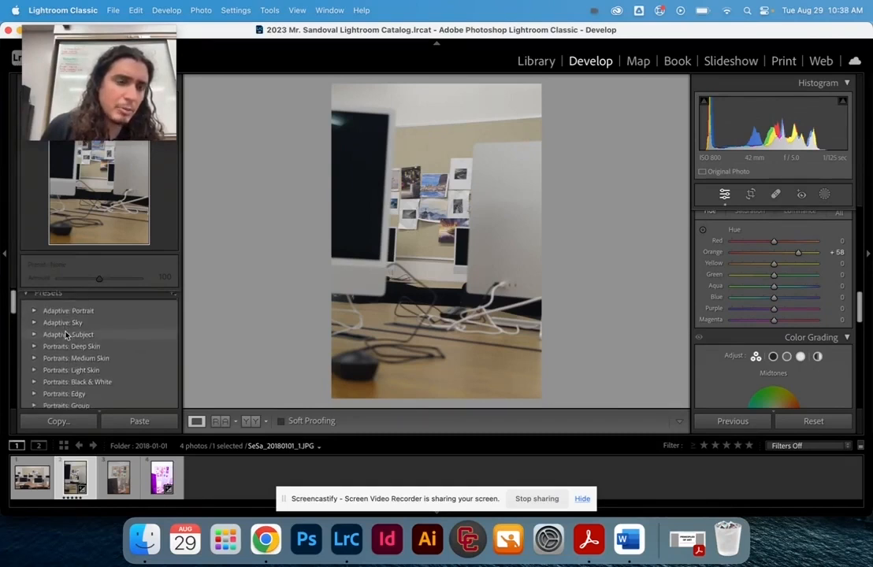
scroll(69, 335, "down", 5)
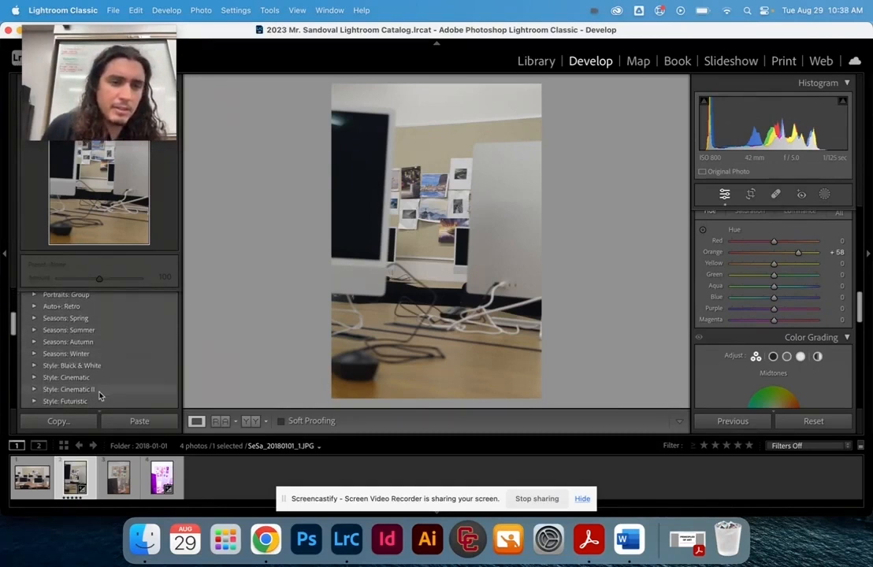
left_click(59, 355)
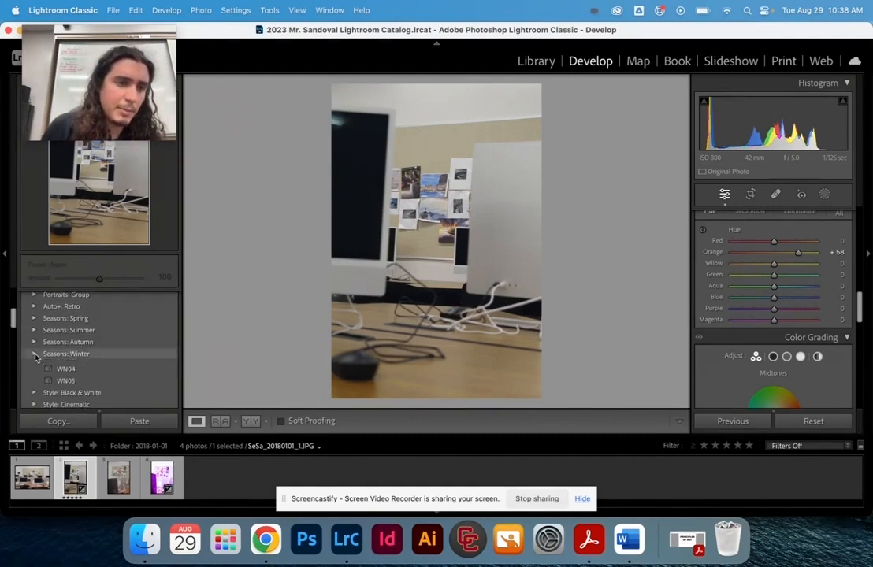
scroll(71, 349, "down", 1)
left_click(66, 345)
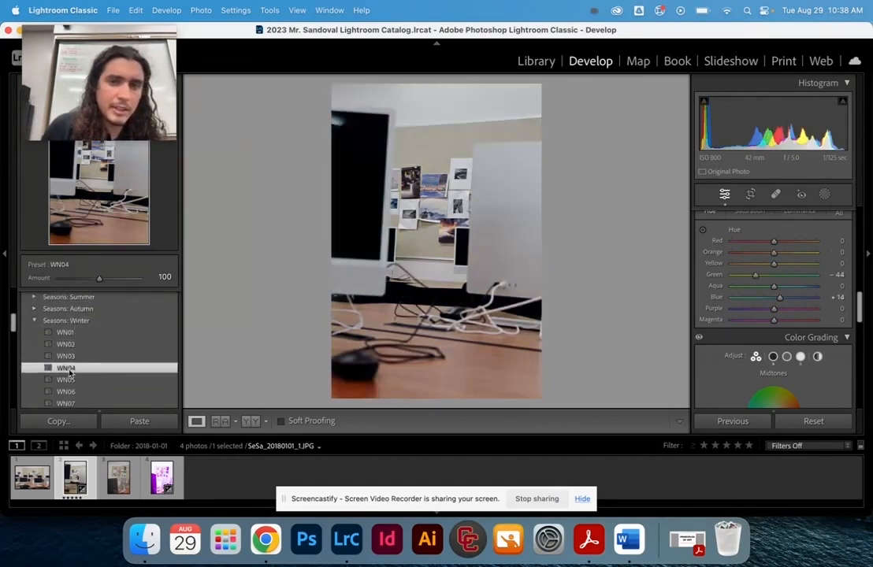
left_click(67, 392)
scroll(67, 392, "down", 3)
left_click(66, 354)
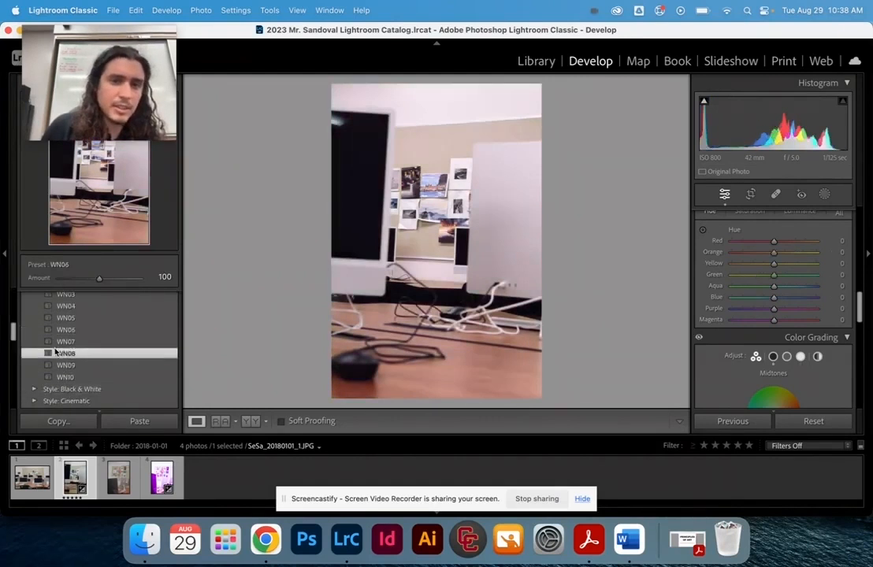
scroll(48, 325, "up", 3)
left_click(34, 318)
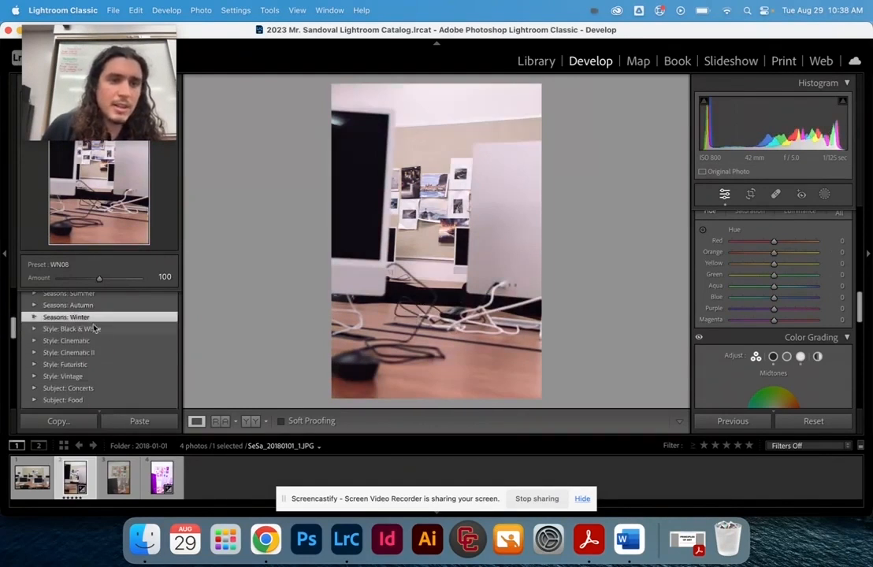
- Collapse the Presets, History, Collections and Snapshots sections
scroll(101, 333, "up", 10)
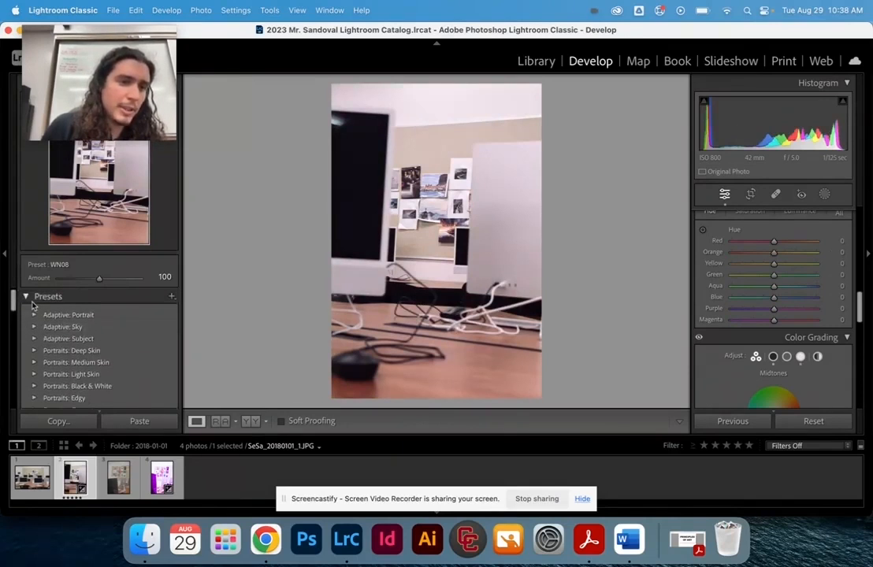
left_click(67, 297)
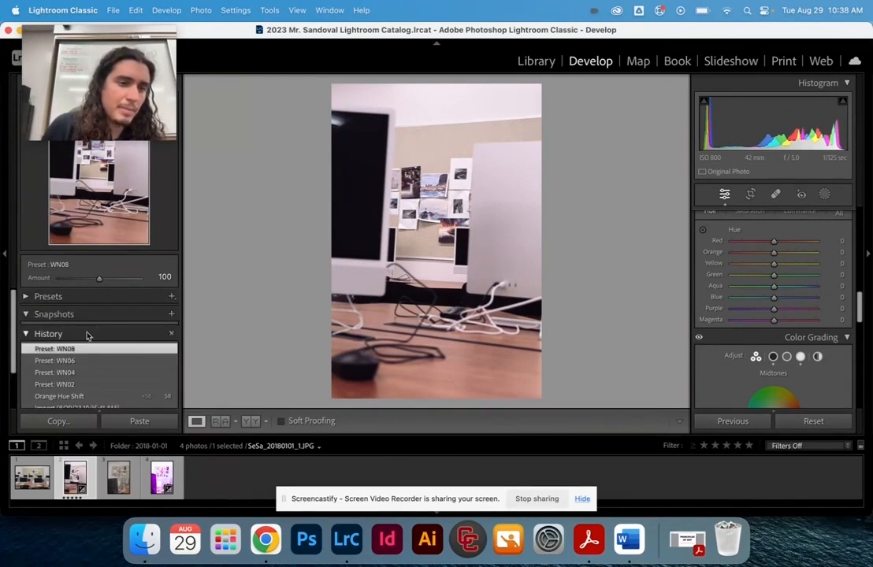
scroll(88, 335, "down", 2)
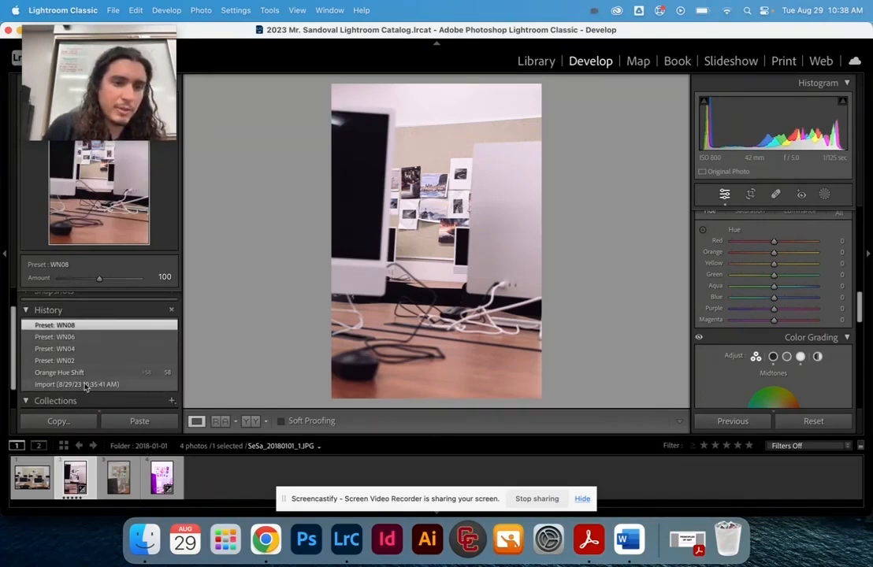
left_click(27, 310)
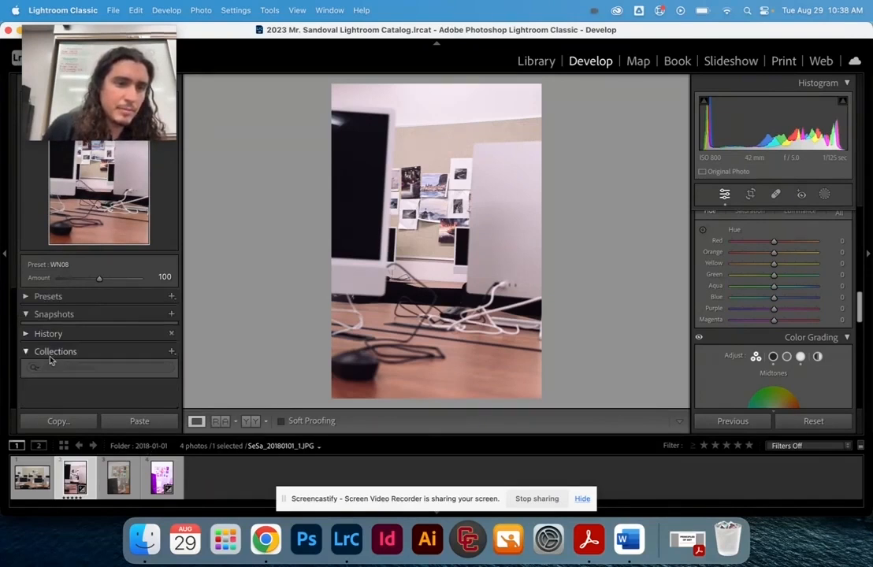
left_click(26, 352)
left_click(27, 315)
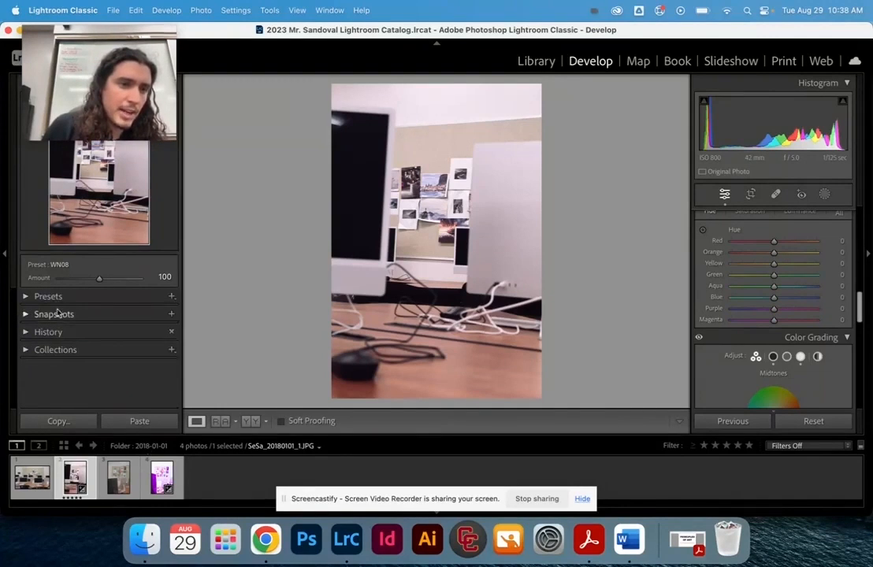
scroll(819, 288, "up", 5)
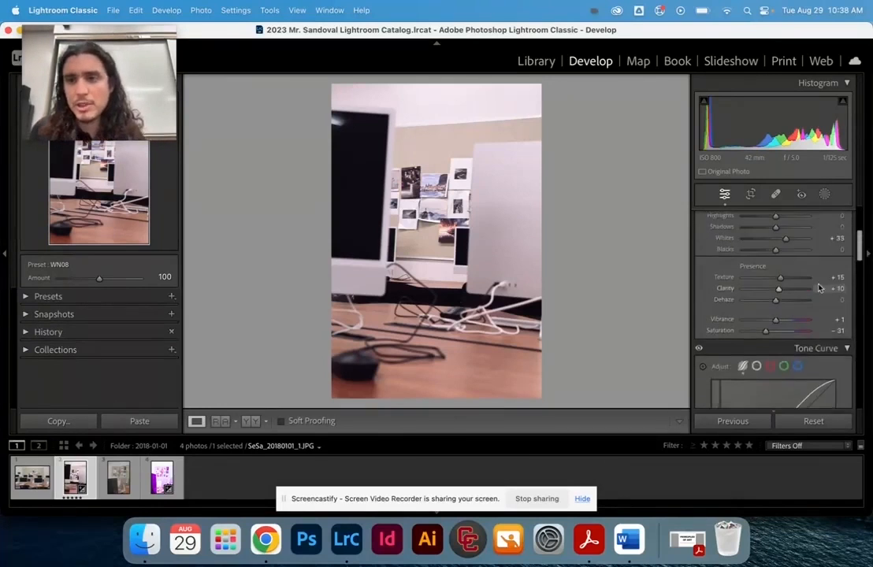
scroll(820, 288, "up", 3)
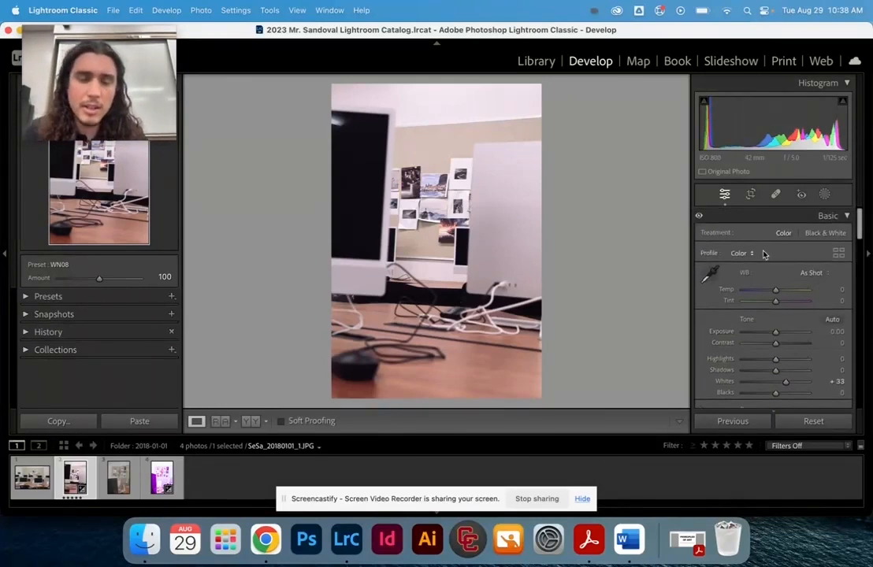
scroll(763, 254, "down", 15)
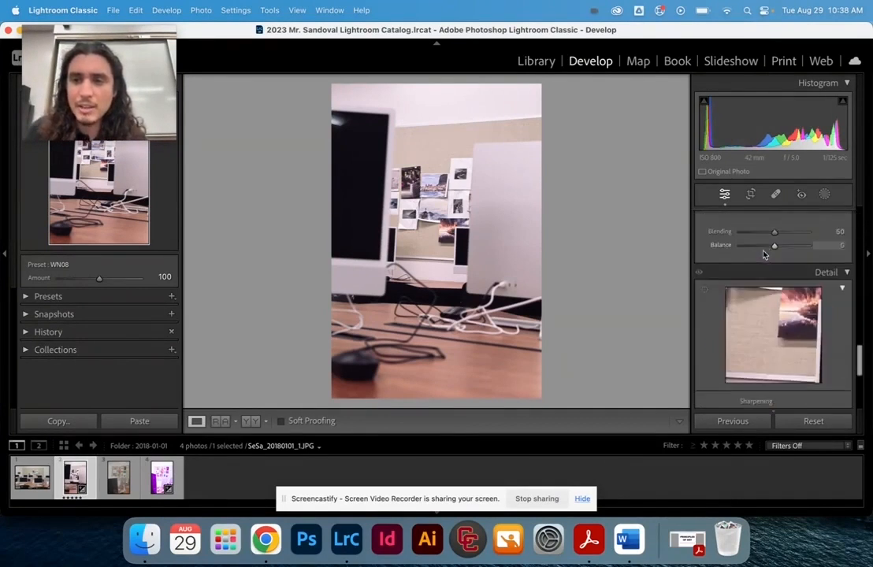
scroll(763, 254, "down", 5)
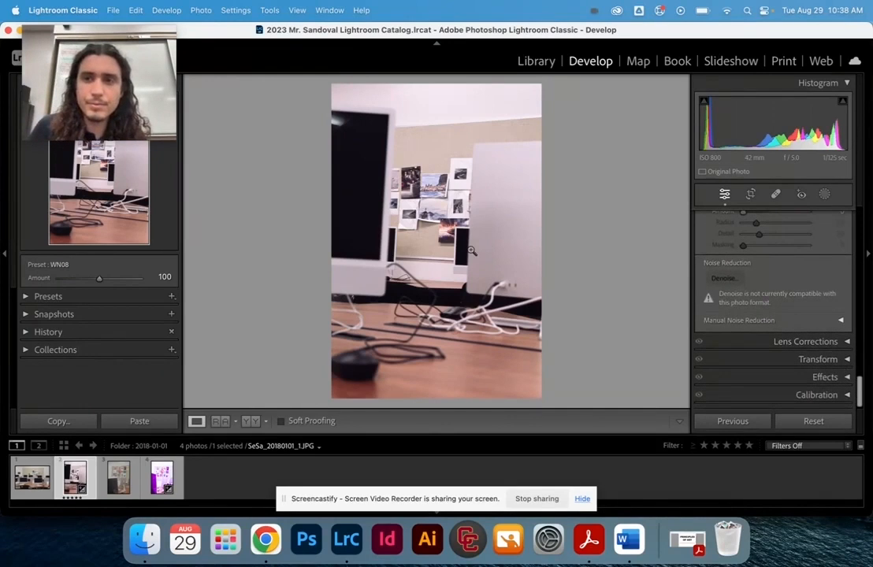
left_click(86, 49)
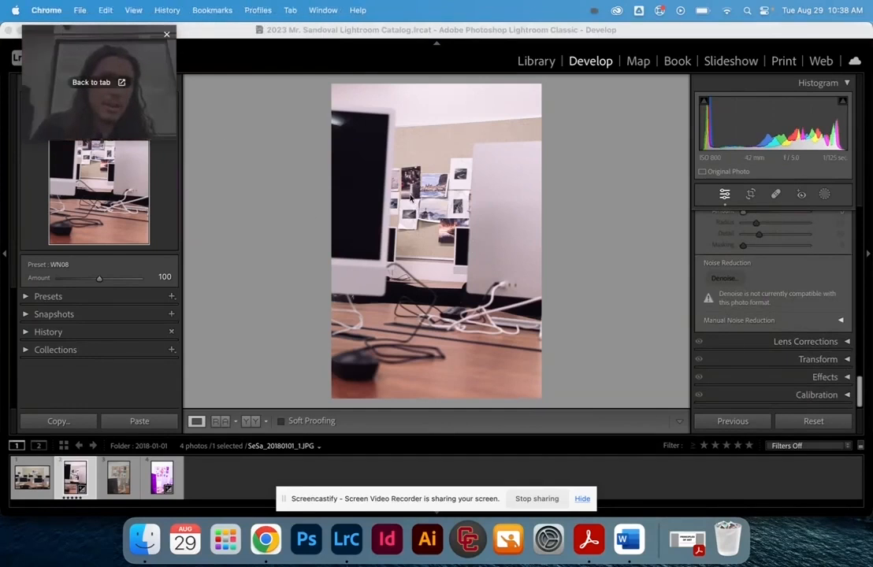
left_click_drag(119, 27, 744, 336)
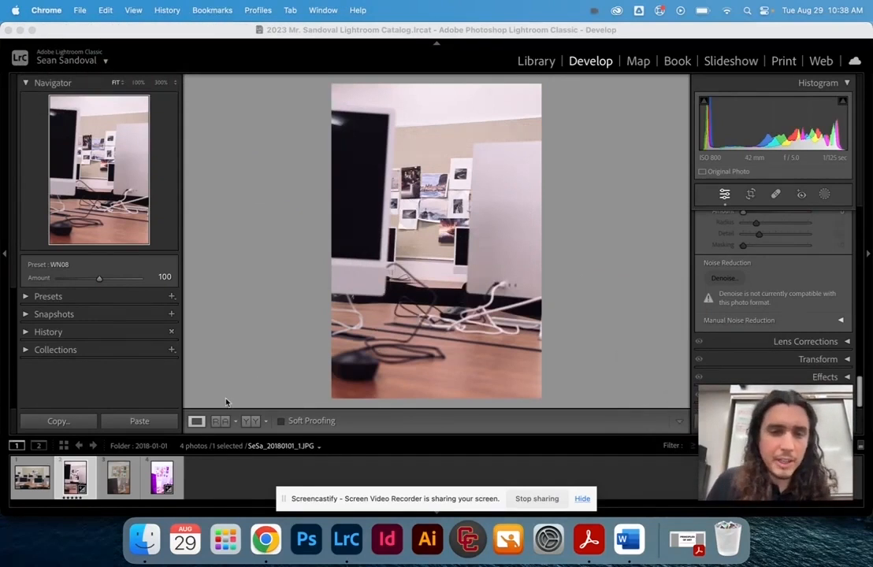
left_click(82, 511)
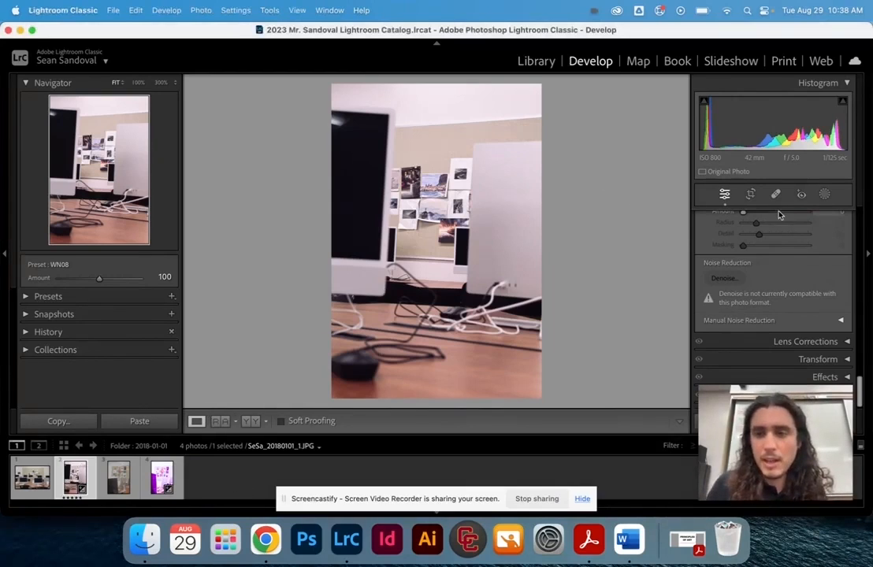
- Crop the second photo to a 1 x 1 aspect ratio, shifting the image slightly downward within the crop frame
scroll(761, 228, "up", 2)
scroll(758, 218, "up", 1)
left_click(750, 194)
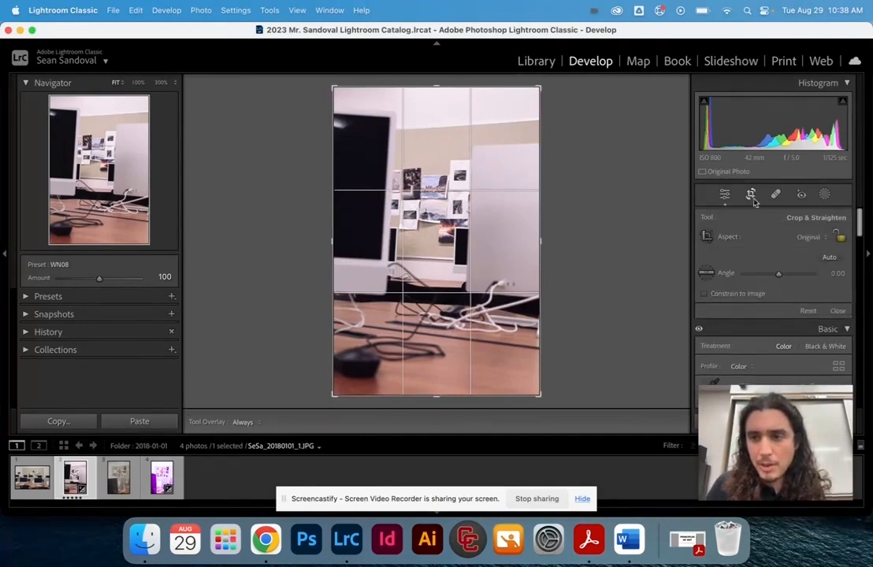
left_click(812, 236)
left_click(816, 276)
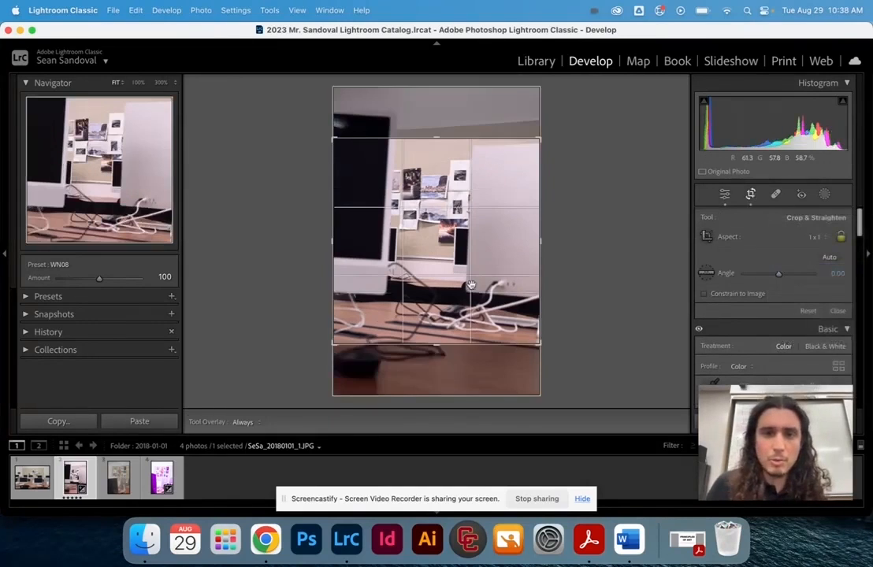
left_click_drag(468, 277, 467, 299)
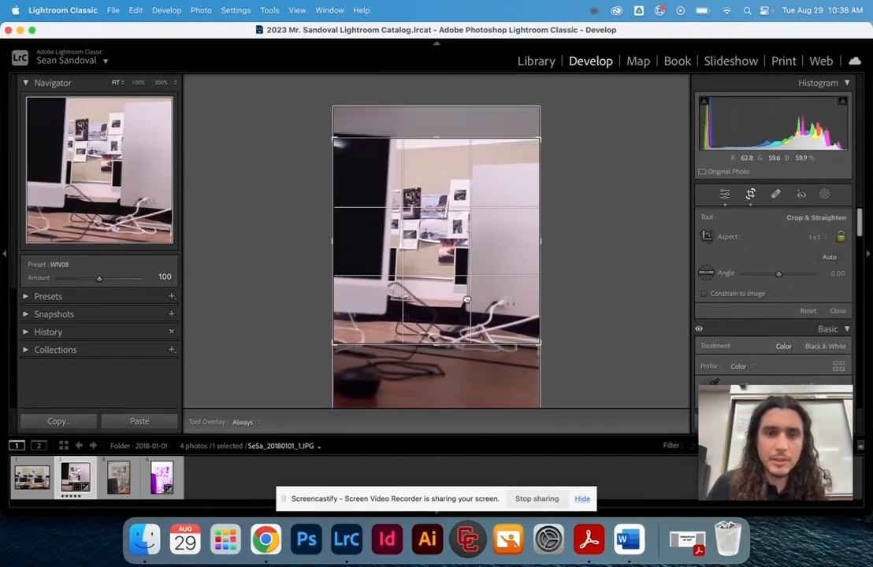
key("Return")
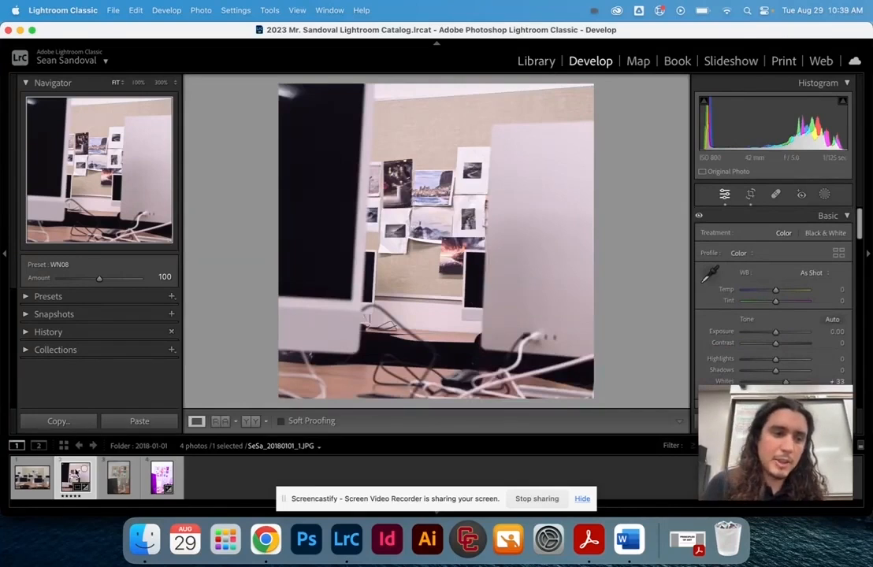
- Switch to the Library module, select the second and fourth photos together and open the export settings for them
left_click(532, 62)
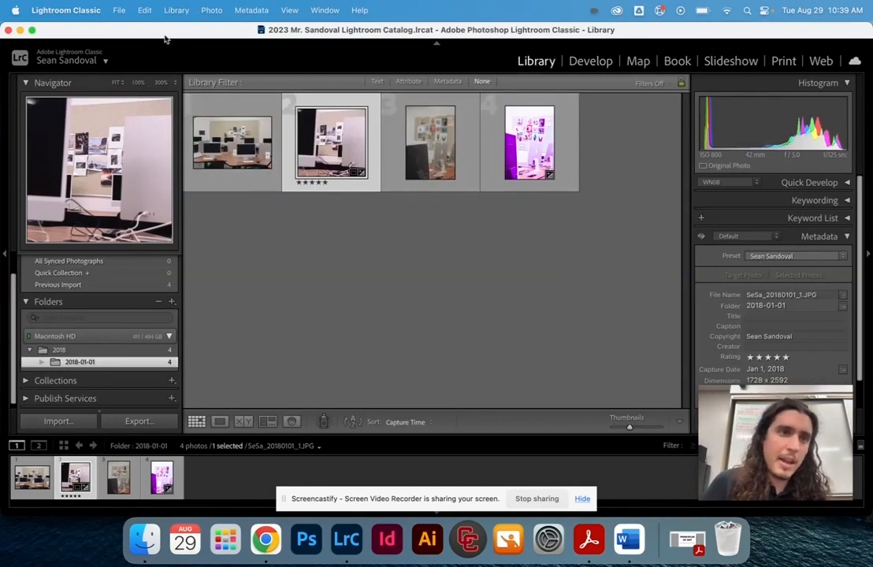
left_click(121, 10)
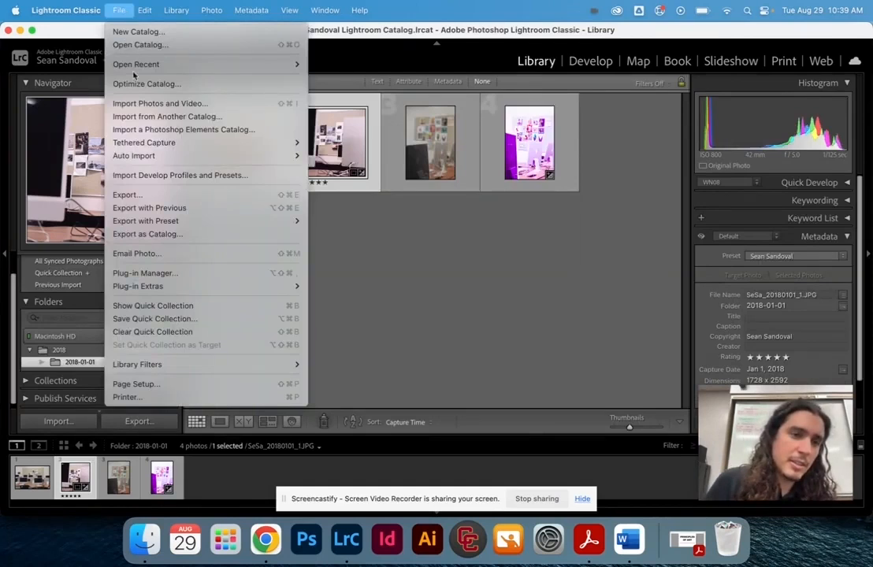
left_click(227, 194)
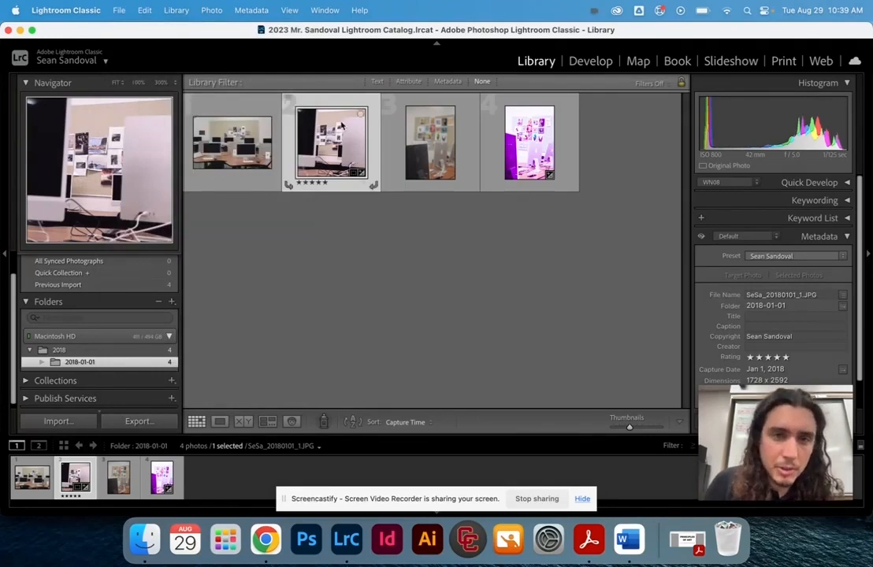
left_click(529, 142, "super")
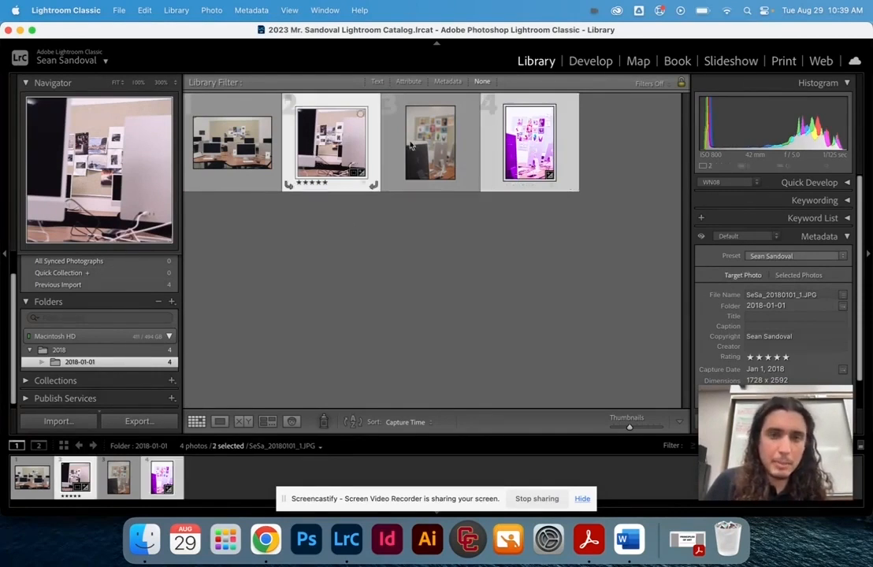
left_click(138, 421)
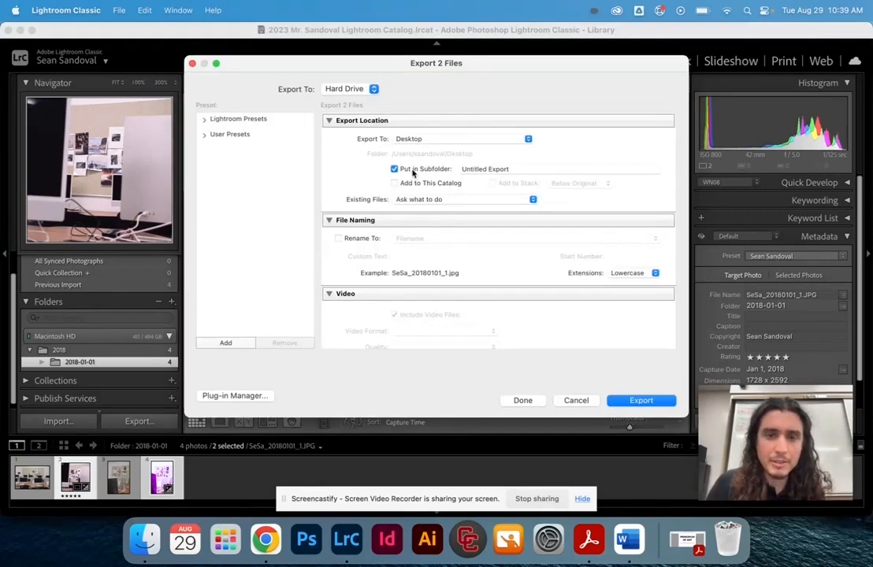
- Turn off the export subfolder option and set the export location to a specific folder
left_click(532, 140)
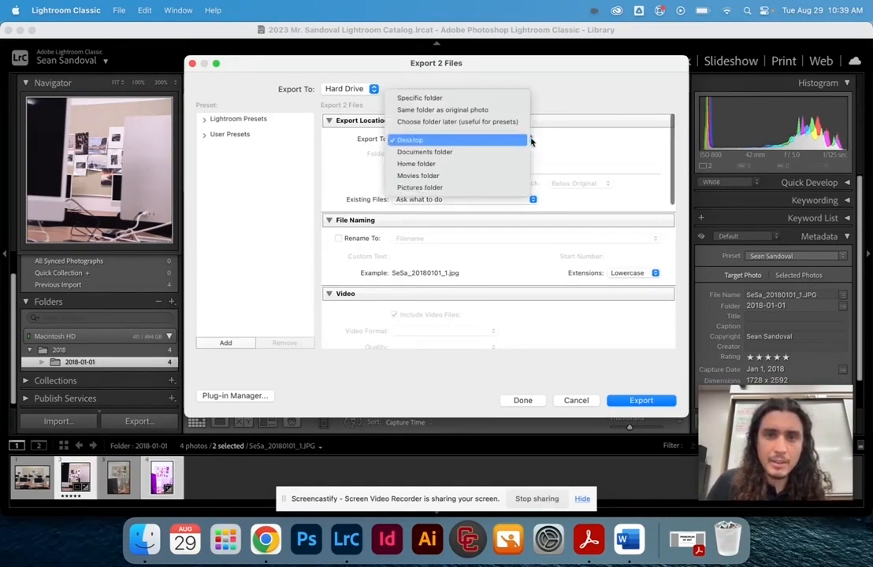
left_click(552, 143)
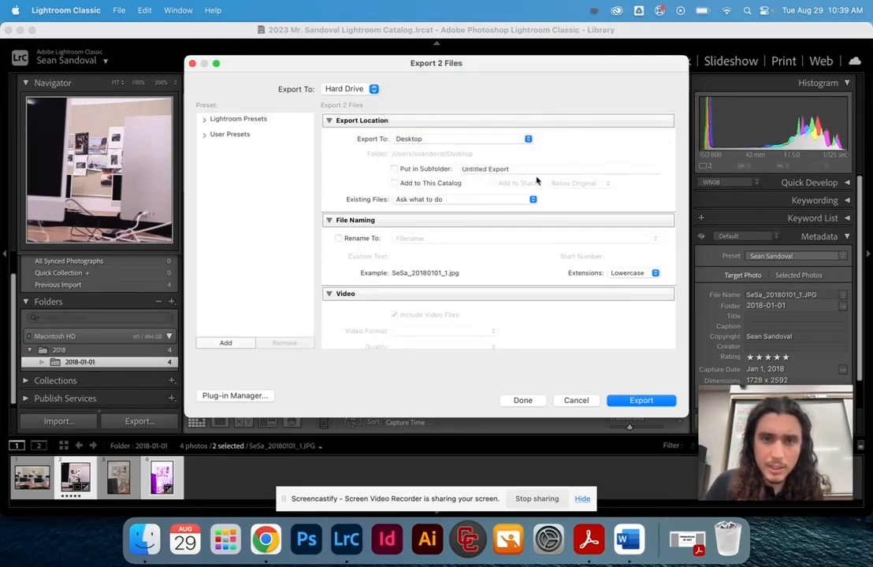
left_click(461, 139)
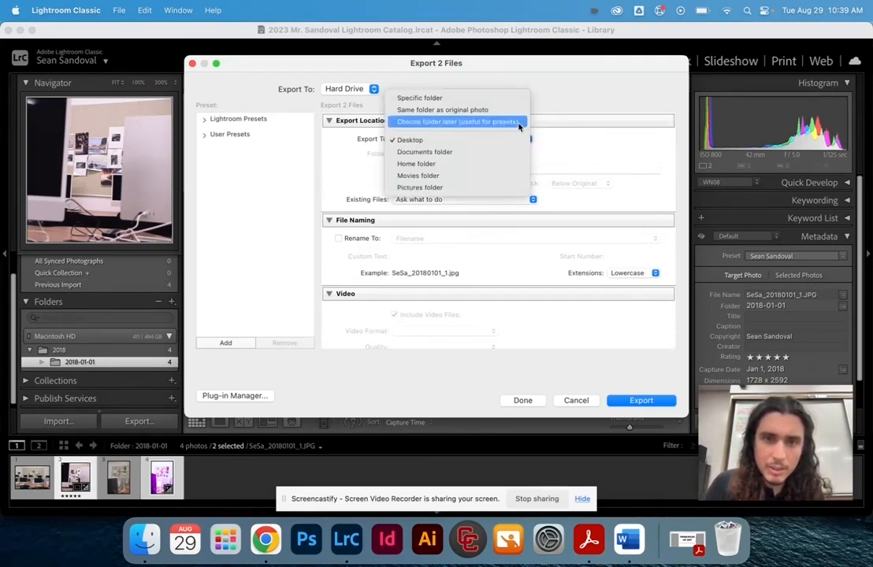
left_click(503, 99)
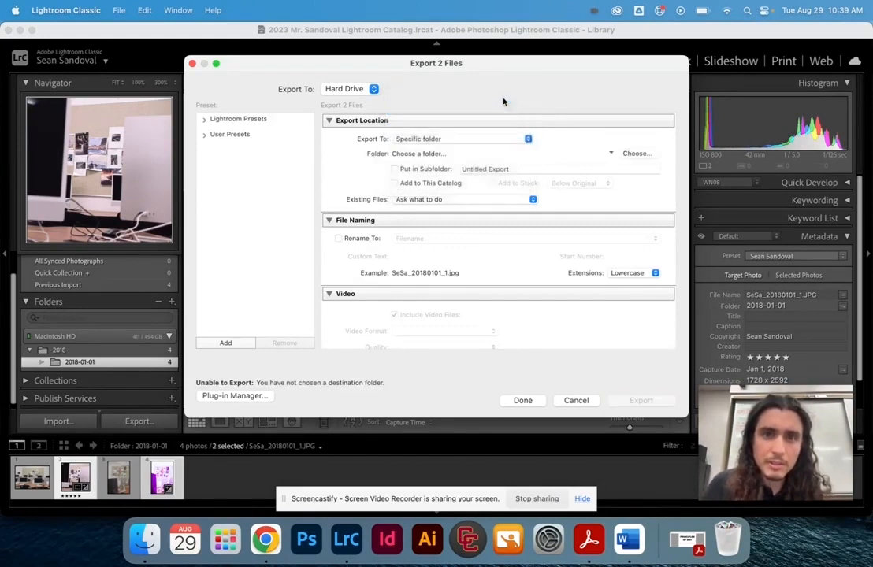
- Browse for the export destination from Pictures through the personal catalog folder and Photo Shoots to the 20230829 folder
left_click(635, 153)
left_click(456, 125)
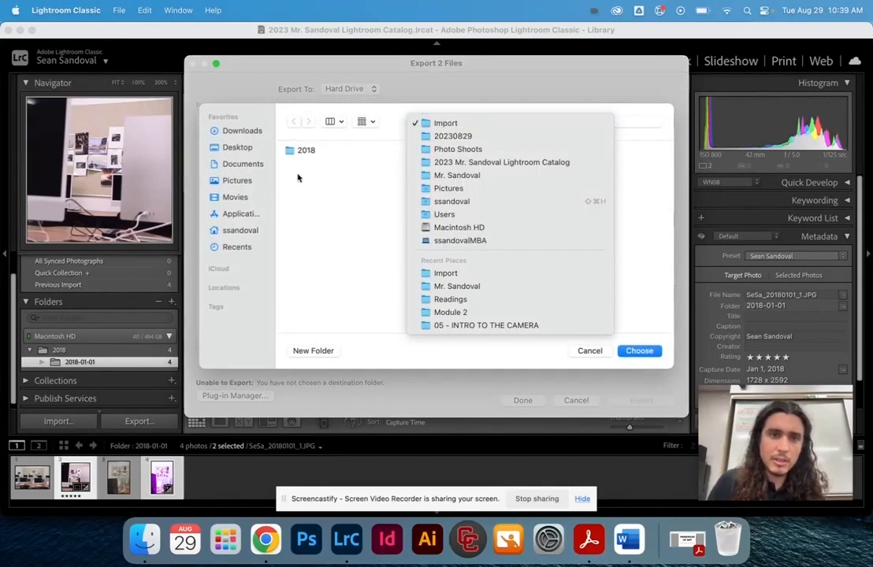
left_click(226, 161)
left_click(239, 181)
left_click(336, 163)
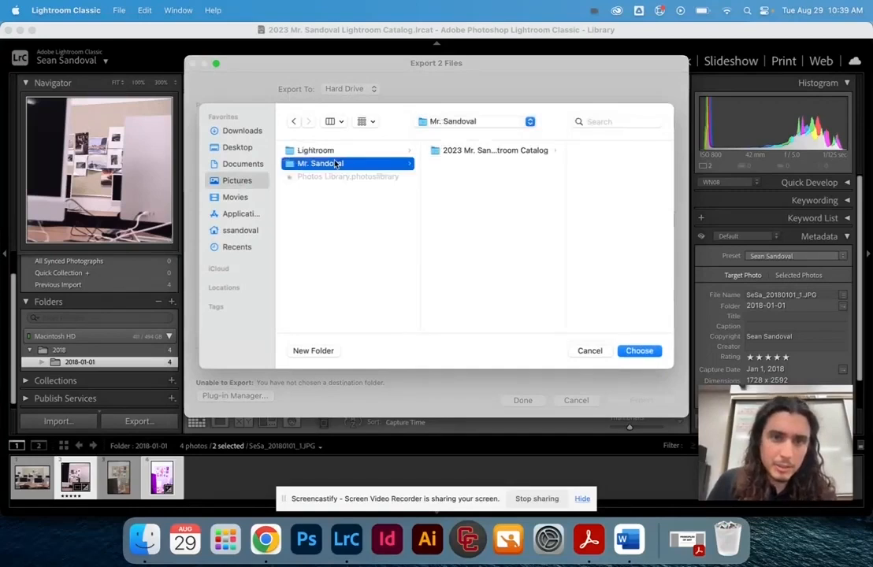
key("Right")
key("Right")
key("Down")
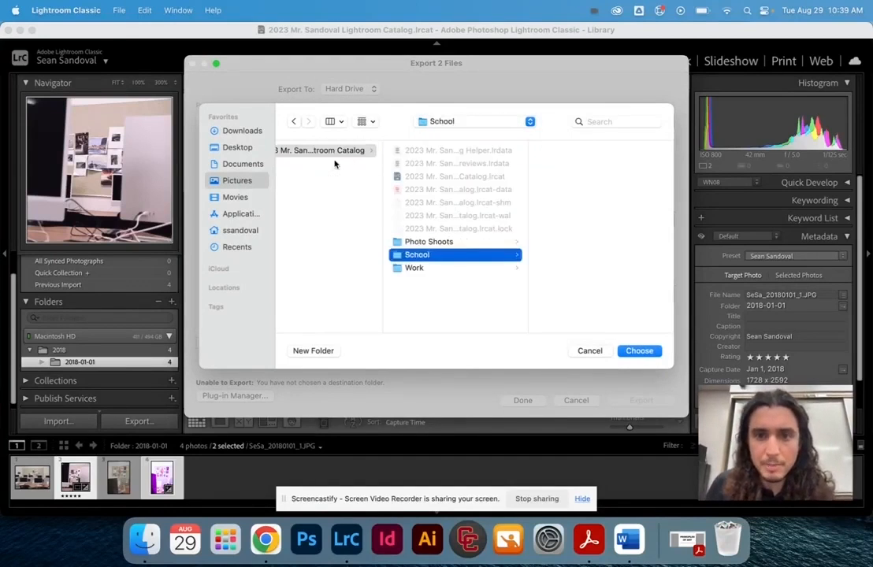
key("Up")
key("Right")
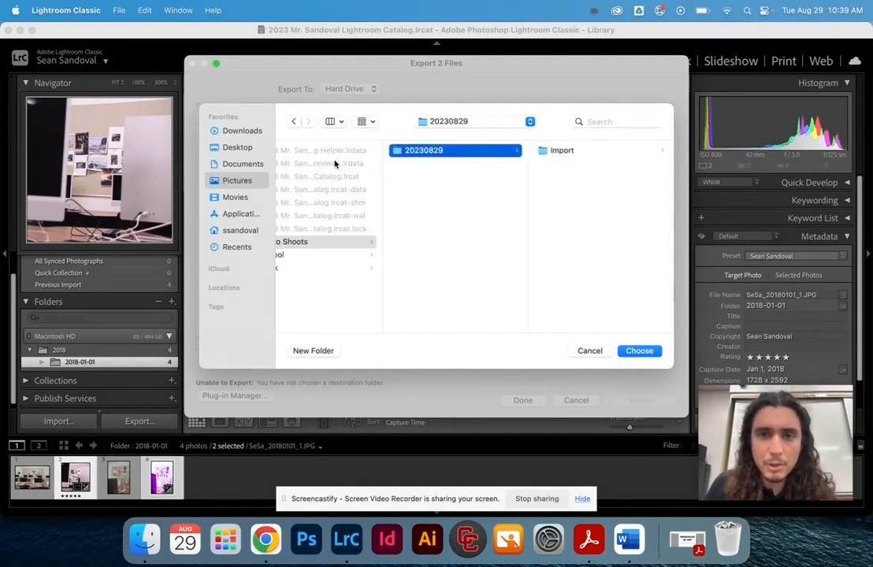
- Create a folder named Exports inside 20230829 and choose it as the export destination
left_click(315, 356)
type("Exports")
key("Return")
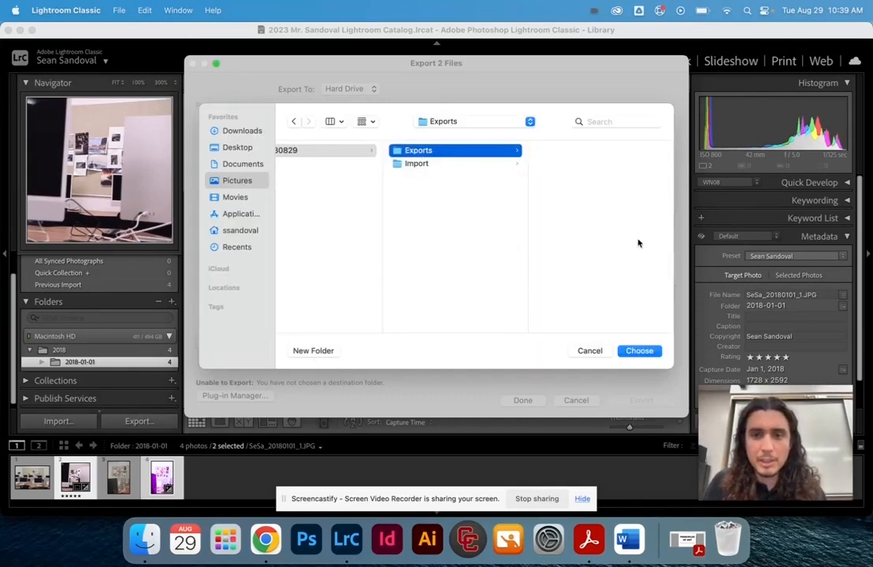
left_click(643, 356)
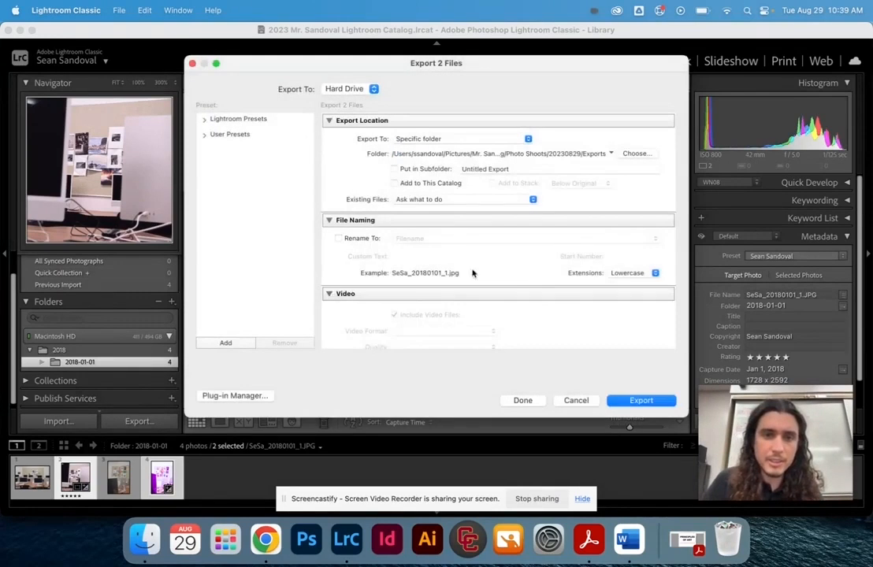
- Keep JPEG as the export image format and raise the quality to 100
scroll(473, 239, "down", 2)
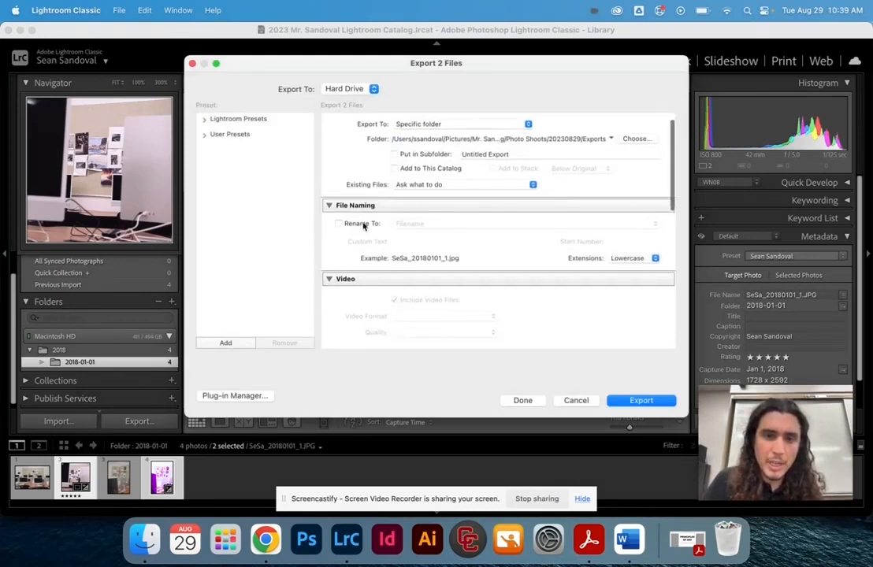
scroll(465, 241, "down", 8)
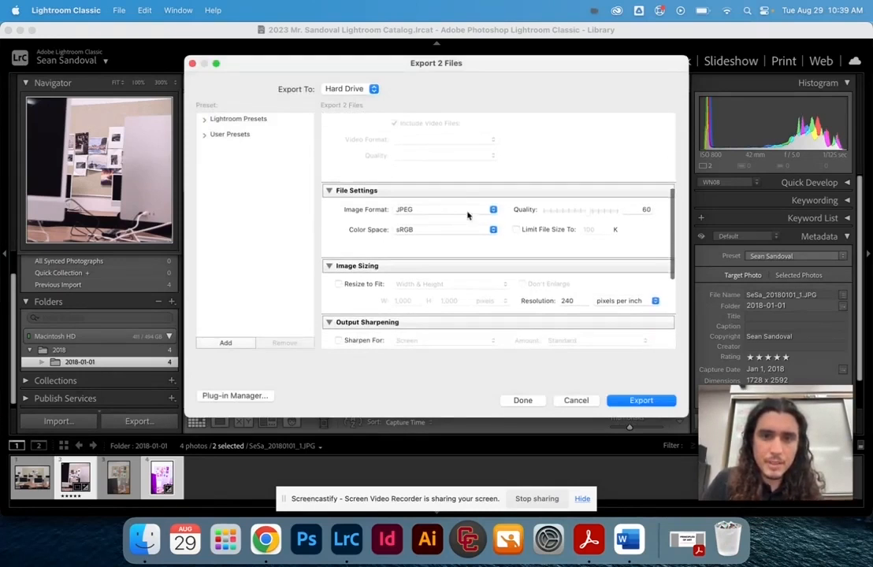
left_click(493, 211)
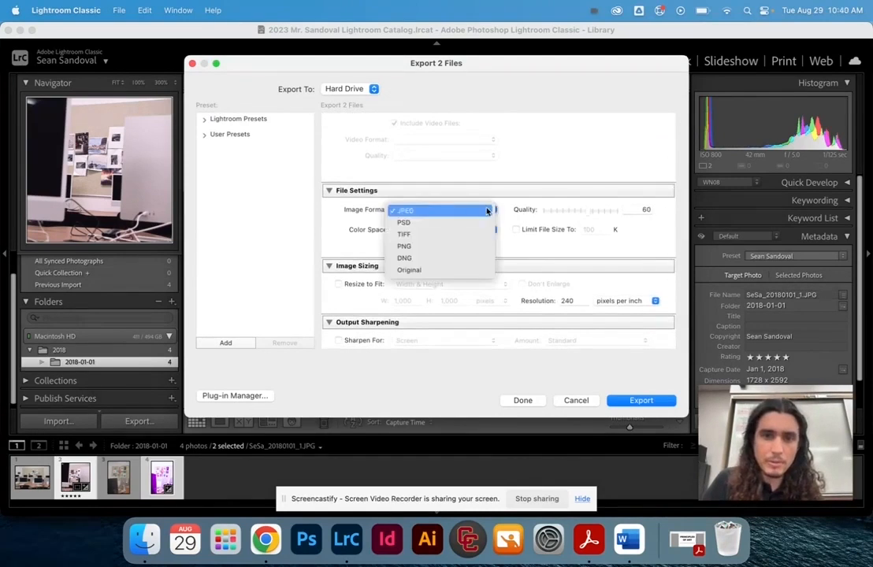
left_click(471, 204)
left_click(469, 210)
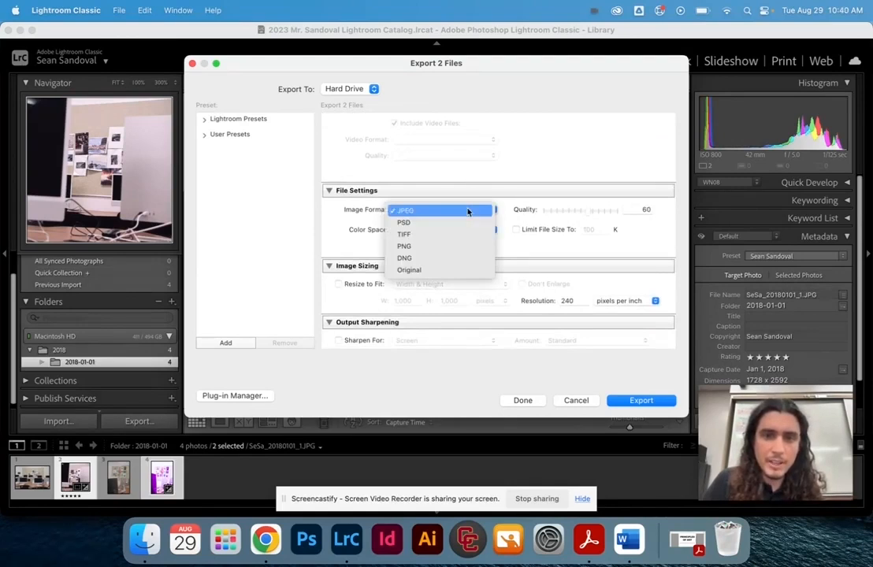
left_click(470, 212)
left_click_drag(599, 214, 643, 225)
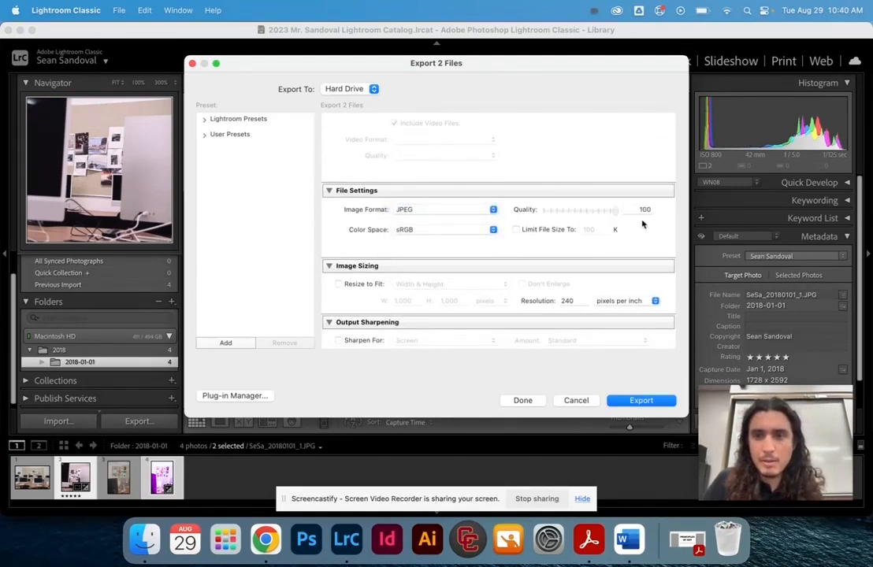
- Set the export resolution to 300 pixels per inch
scroll(495, 245, "down", 2)
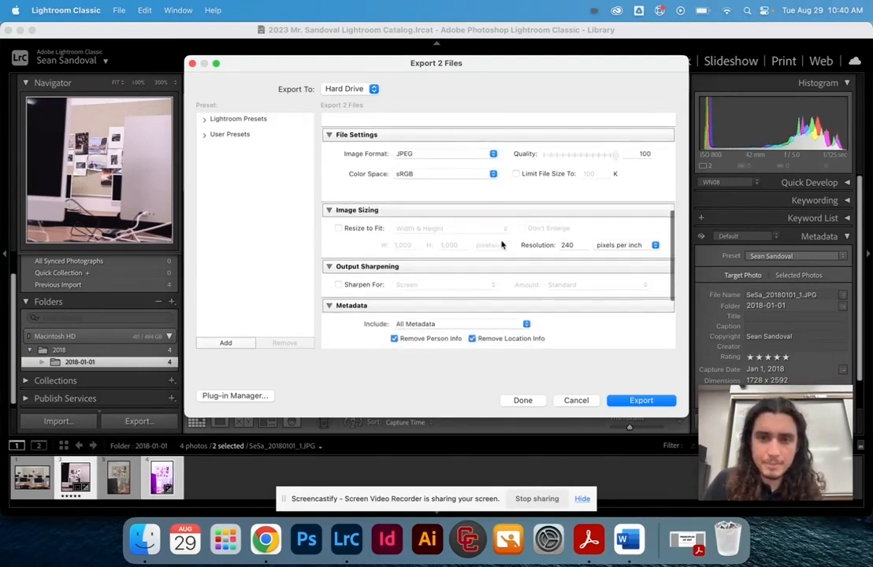
double_click(569, 245)
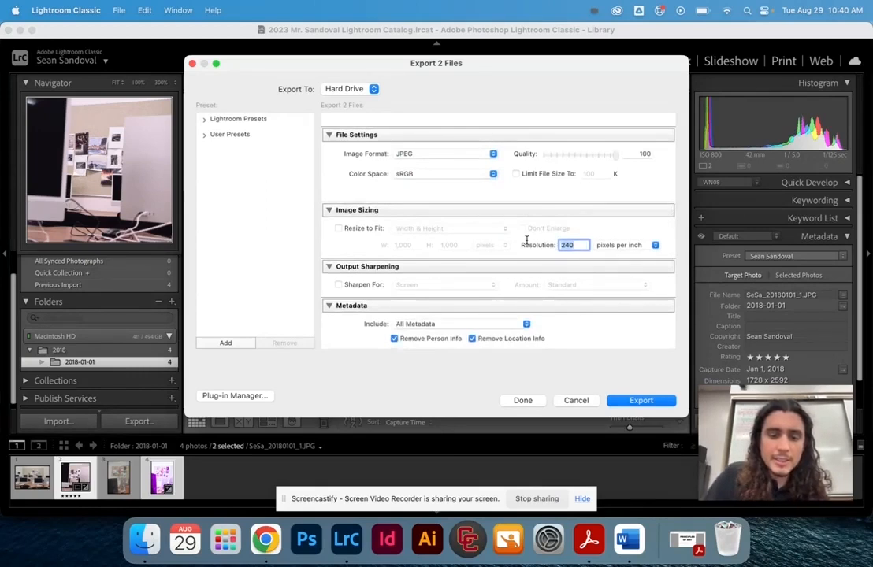
type("72")
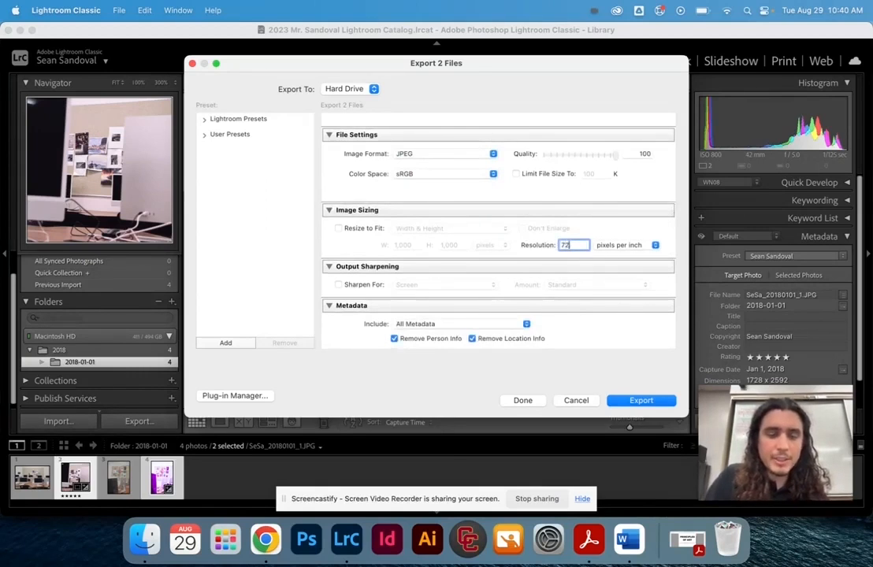
double_click(572, 246)
type("300")
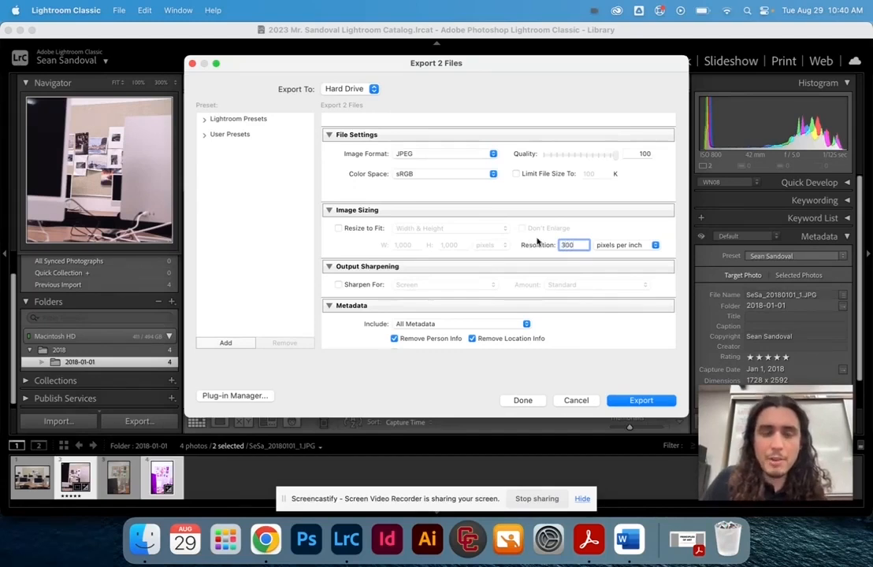
left_click(352, 226)
left_click(340, 229)
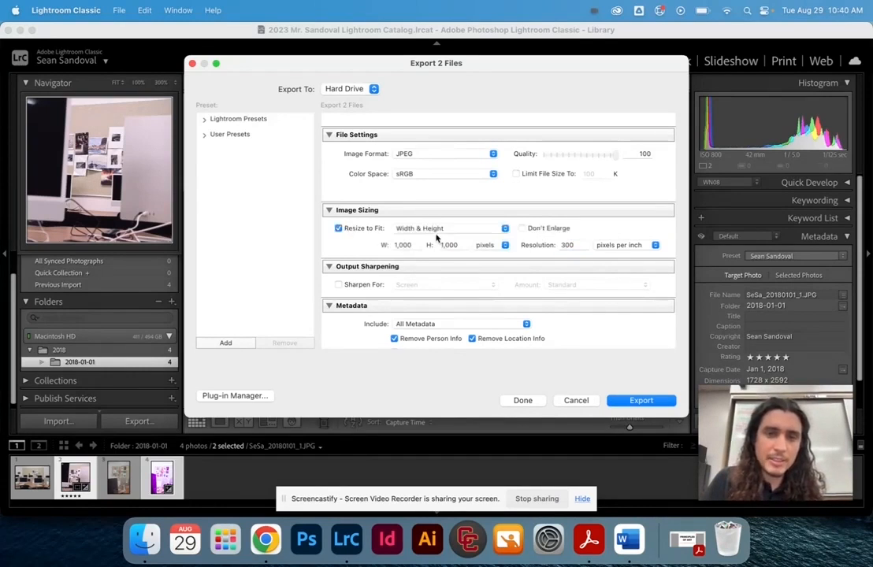
left_click(359, 230)
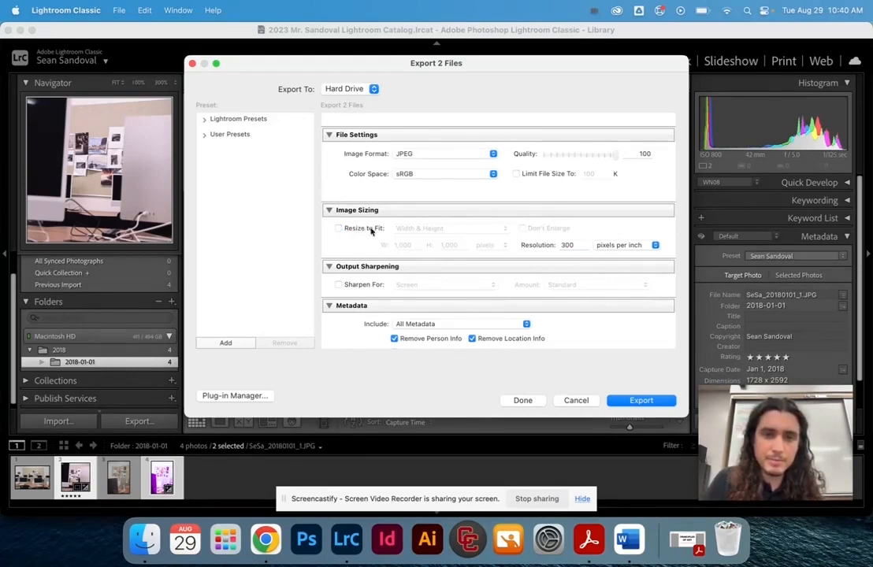
- Keep All Metadata as the included metadata and export the two selected photos
scroll(468, 259, "down", 2)
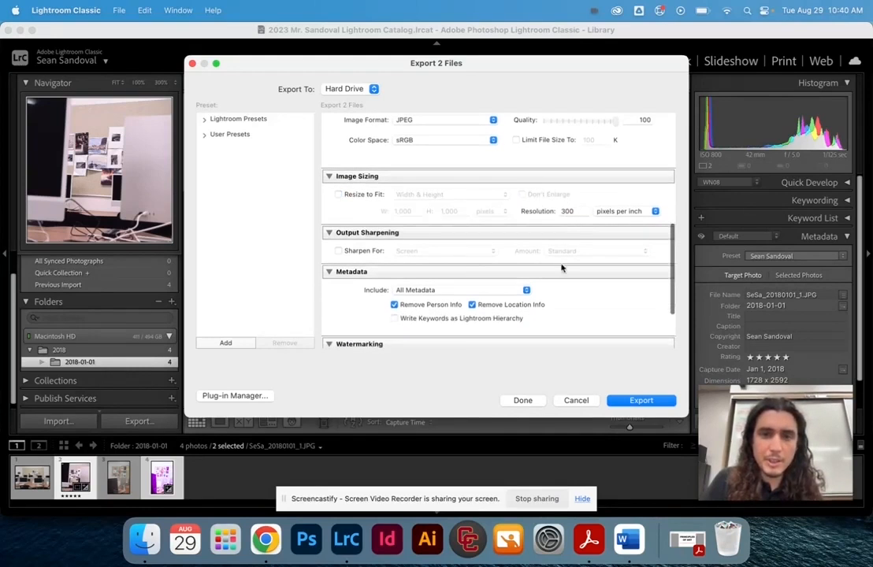
scroll(562, 268, "down", 4)
left_click(457, 221)
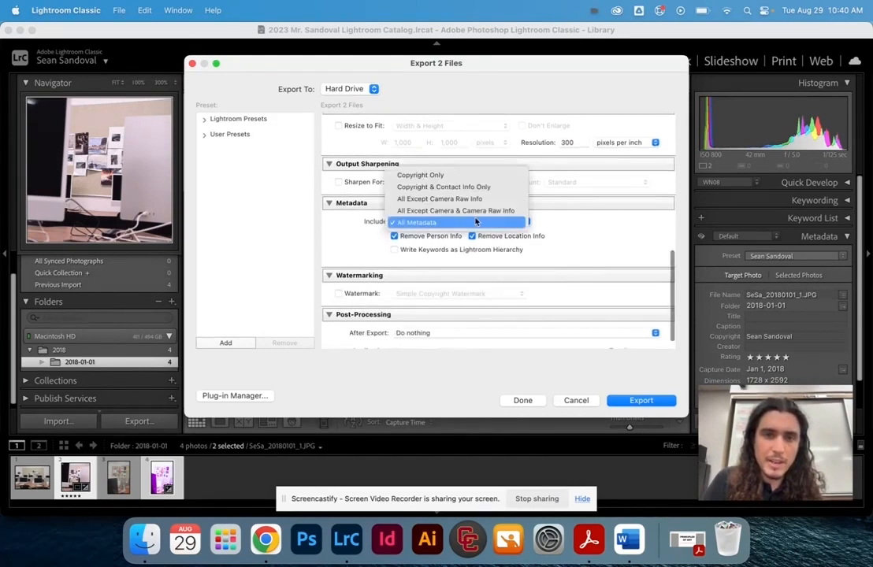
left_click(578, 237)
scroll(578, 237, "down", 2)
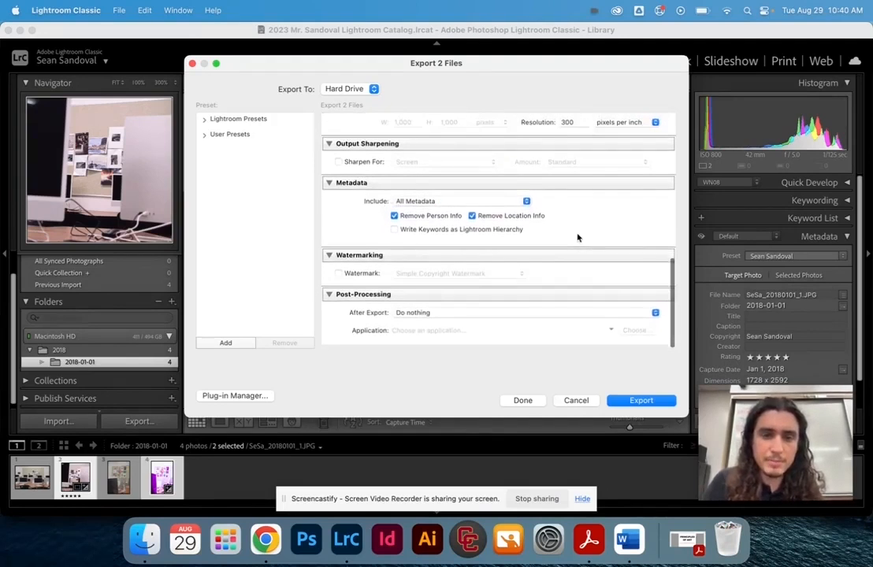
left_click(640, 401)
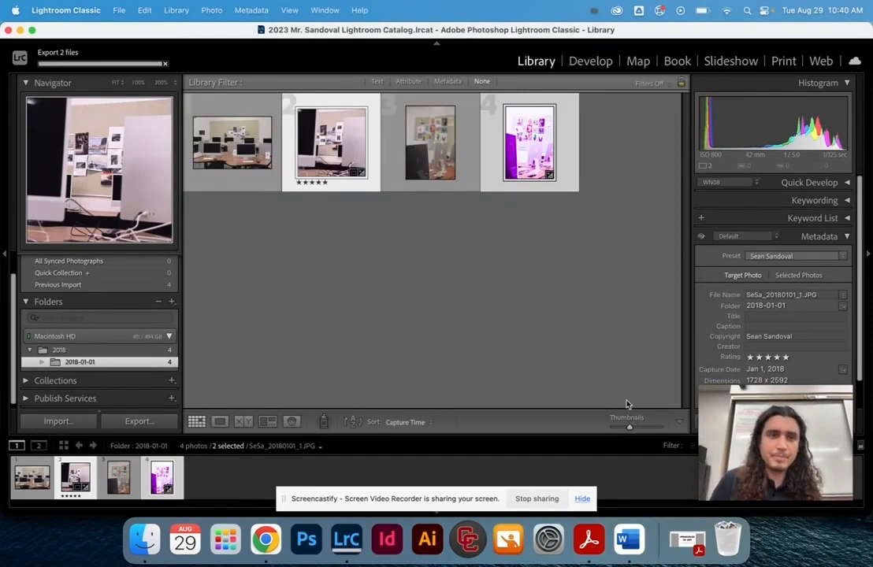
- Switch to Finder and browse from Pictures through the personal catalog folder to Photo Shoots, 20230829 and Exports
left_click(144, 540)
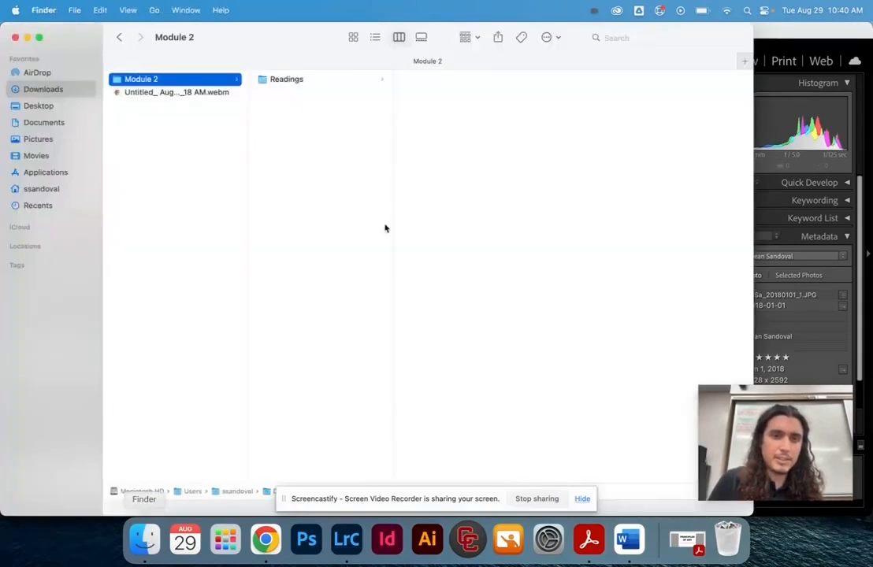
left_click(63, 141)
key("Down")
key("Down")
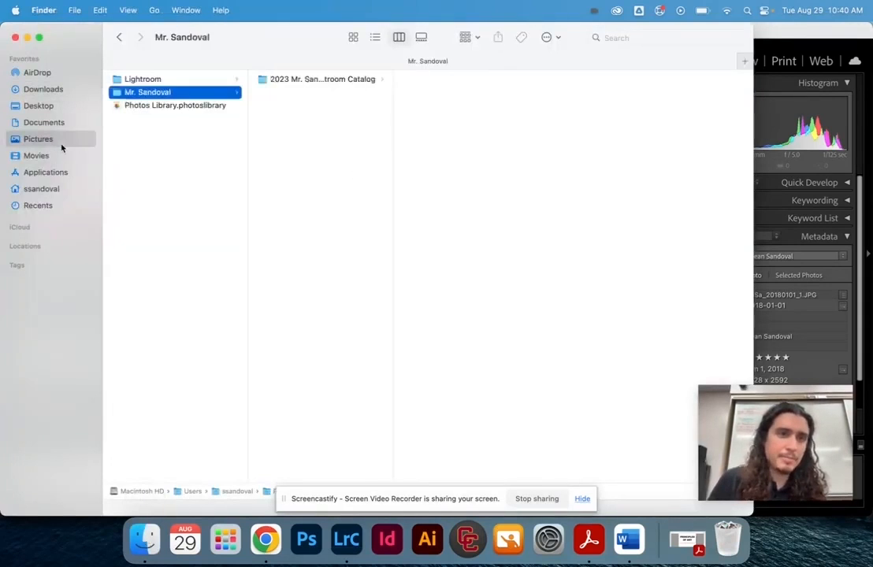
key("Right")
key("Right")
key("Down")
key("Down")
key("Down")
key("Down")
key("Down")
key("Down")
key("Down")
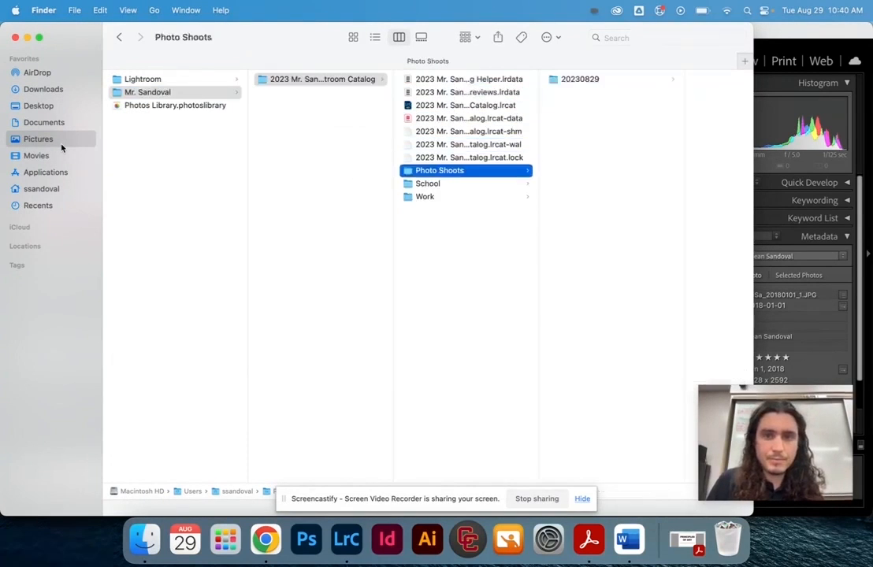
key("Right")
key("Right")
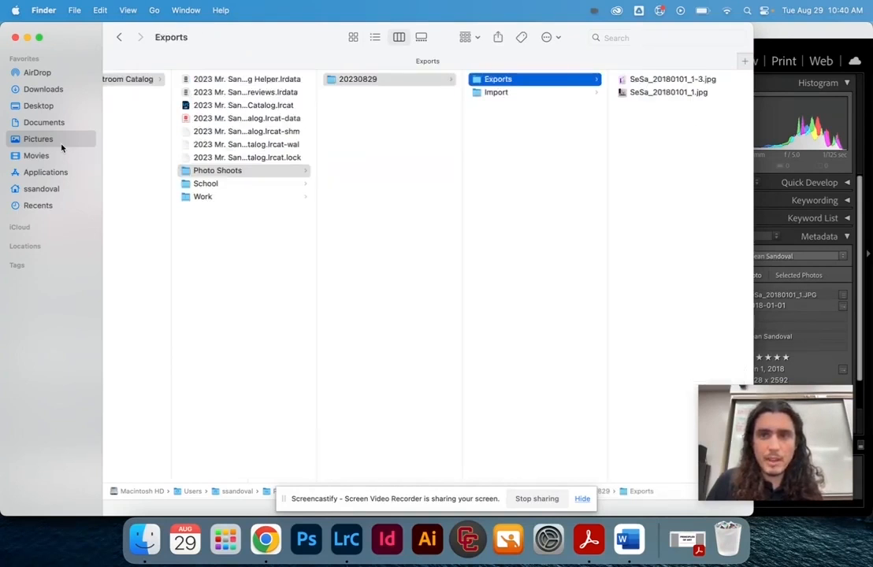
- Preview the exported photos in a Quick Look window and at full screen, and return to Lightroom Classic
key("Right")
key("space")
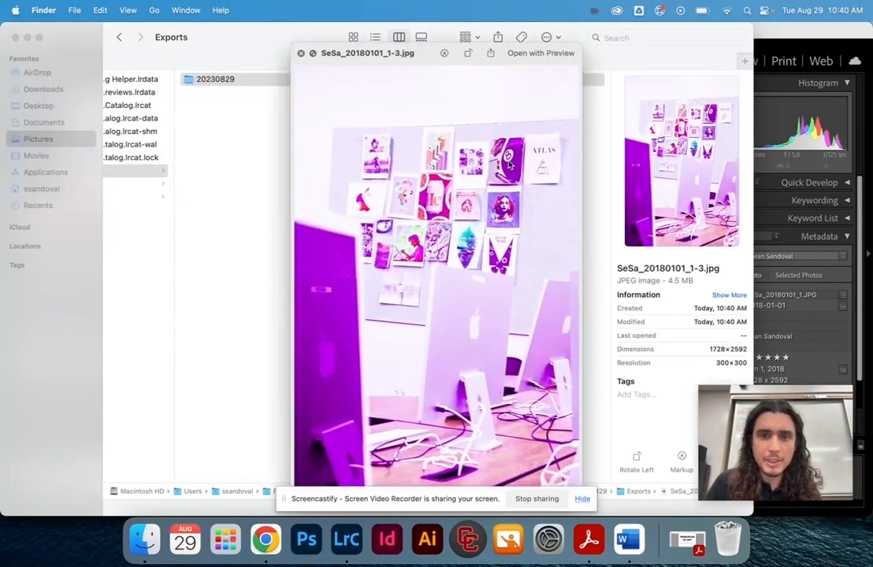
key("space")
key("shift+Down")
key("space")
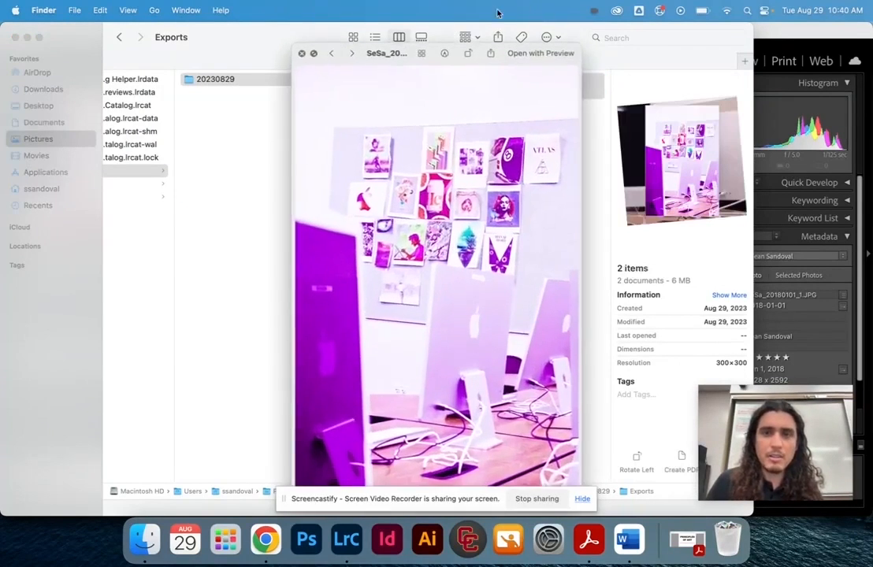
left_click(315, 54)
key("Right")
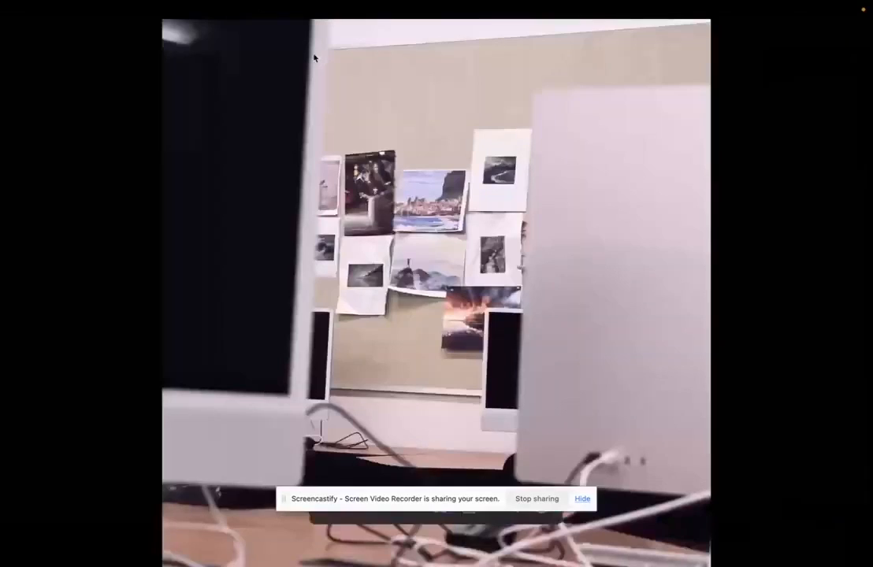
key("Left")
key("space")
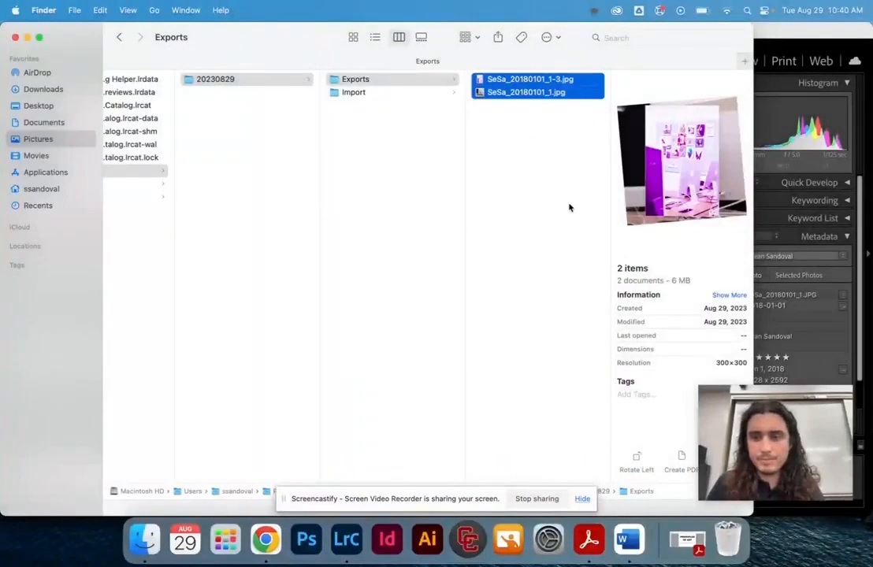
left_click(803, 29)
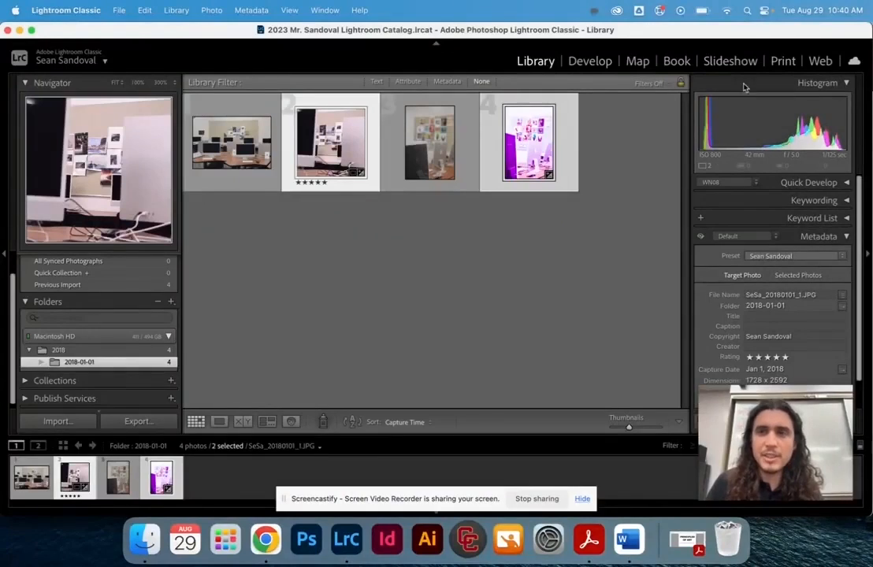